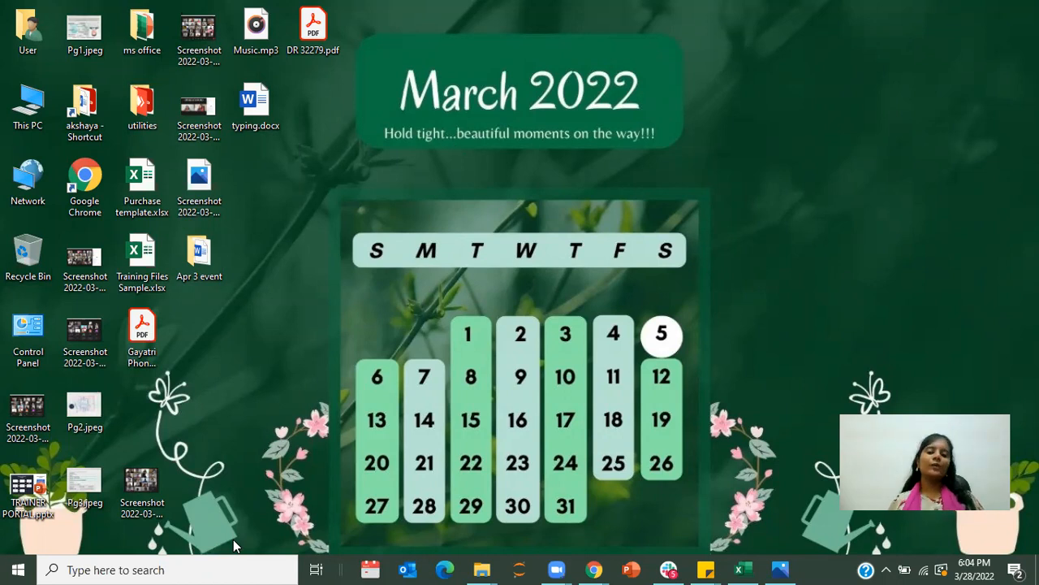
- Open Excel with a blank workbook and maximize its window
left_click(217, 568)
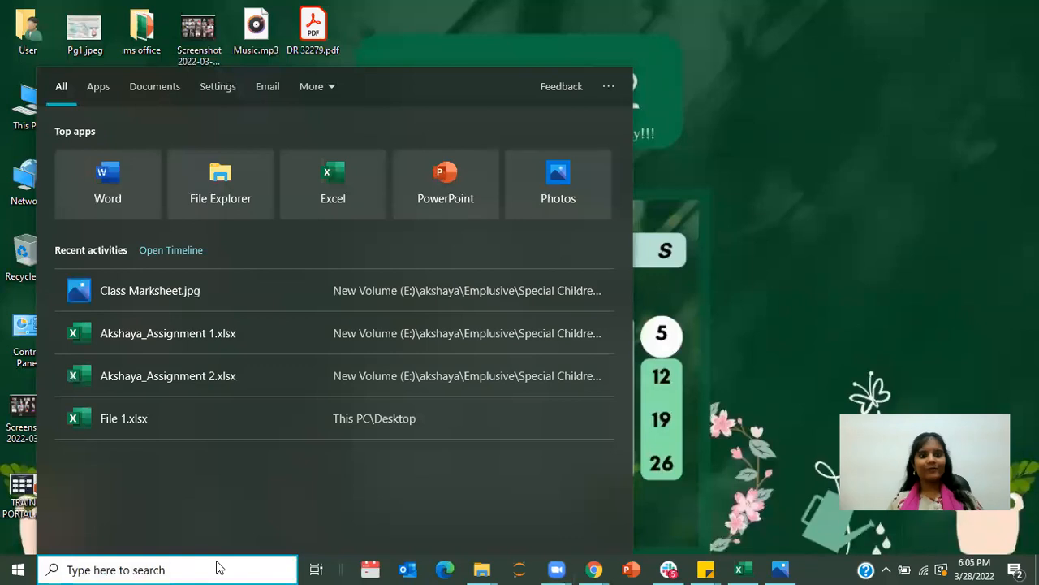
type("exc")
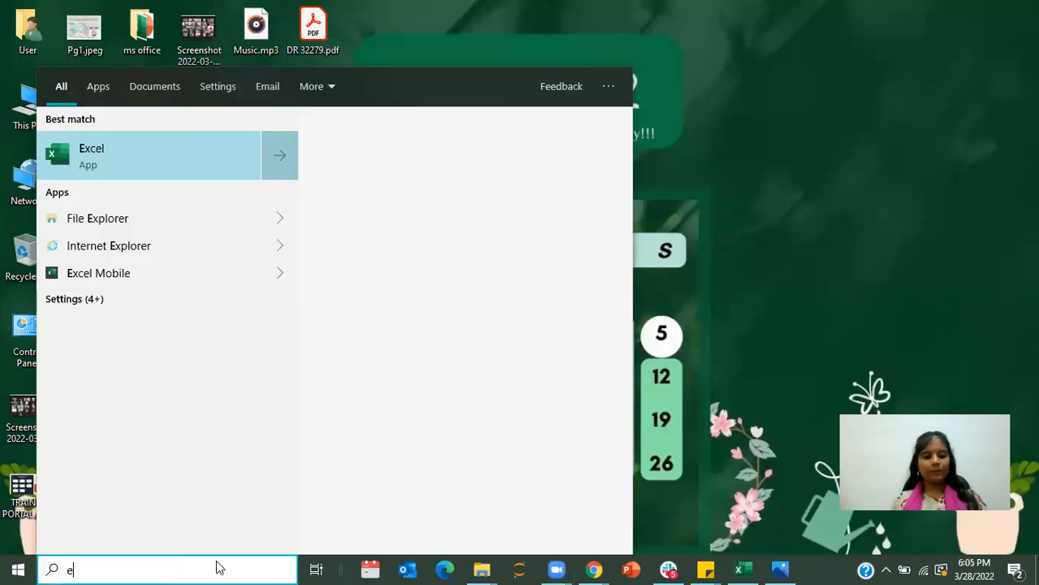
left_click(137, 174)
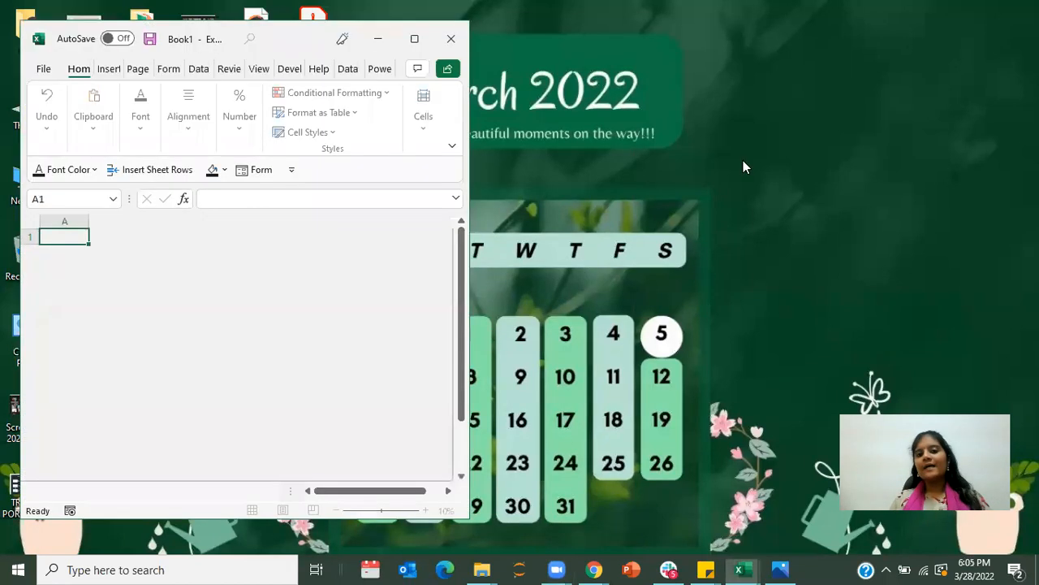
left_click_drag(176, 41, 309, 97)
left_click(550, 98)
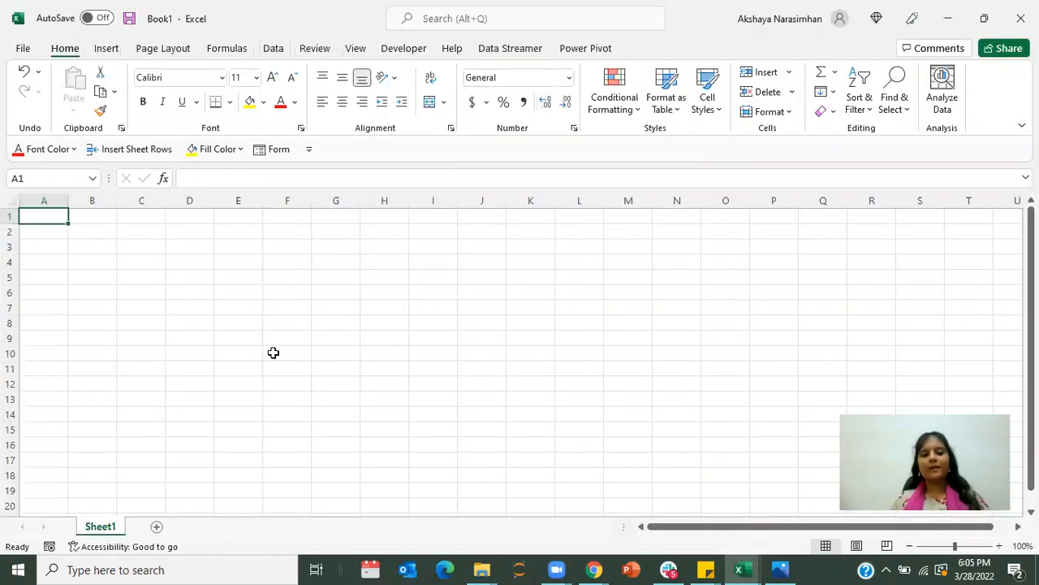
- Enter the column headers Name in C1 and Marks in D1, with the sheet shown at 140%
left_click(169, 259)
left_click(137, 215)
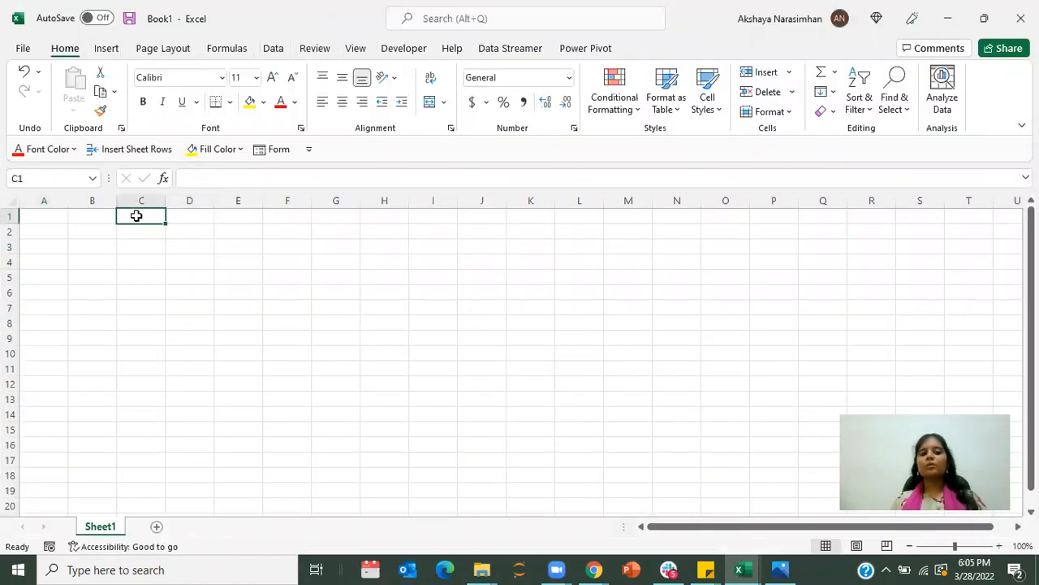
left_click(1000, 545)
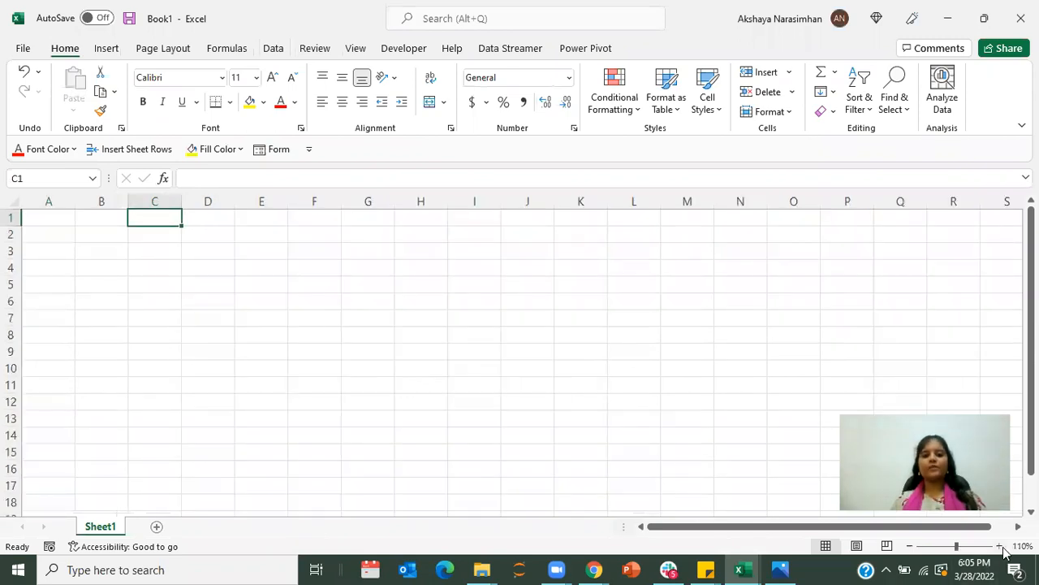
left_click(1002, 548)
left_click(1002, 548)
left_click(1002, 548)
left_click(326, 395)
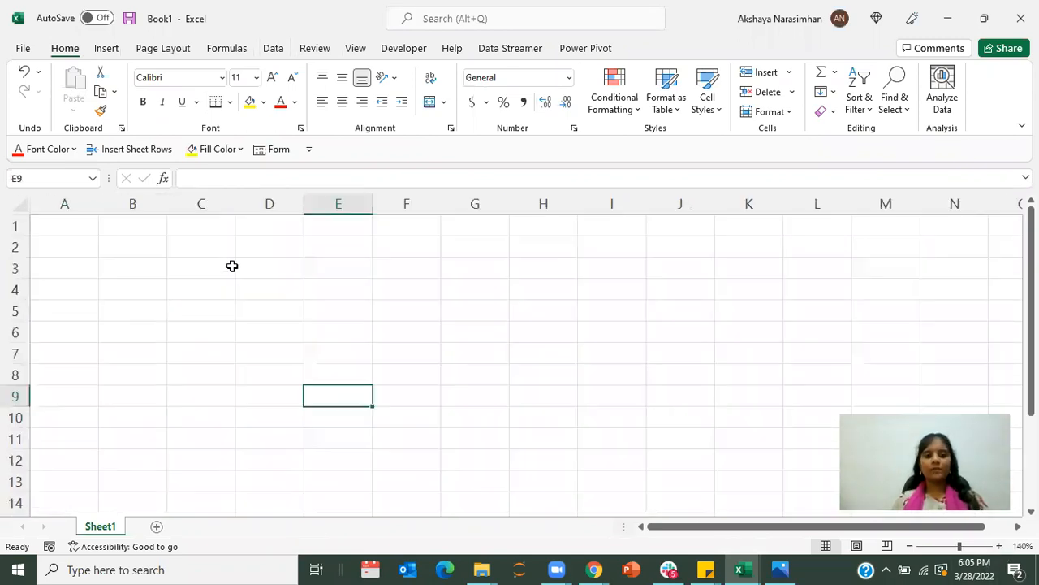
left_click(221, 226)
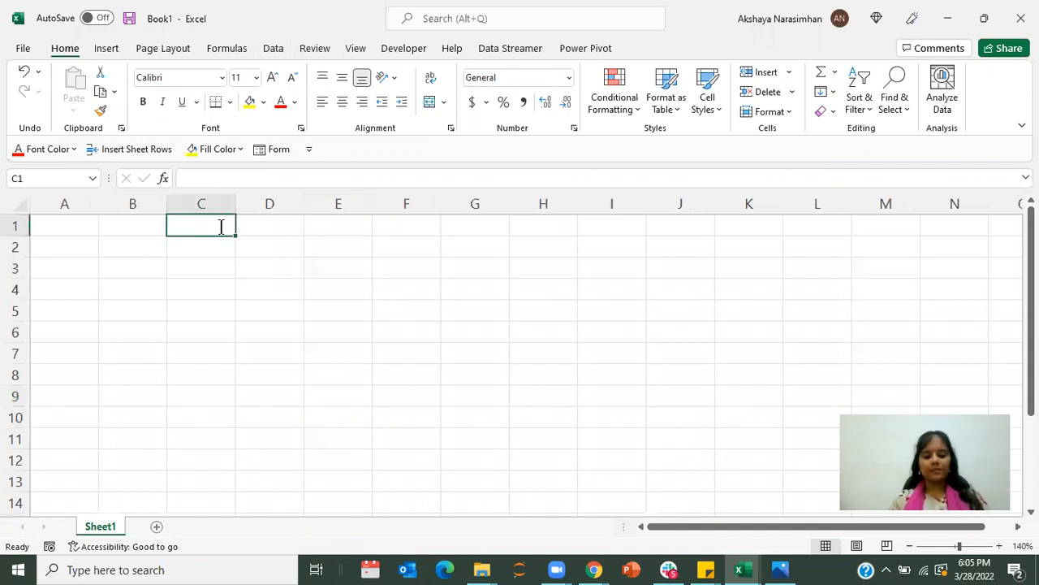
type("Name")
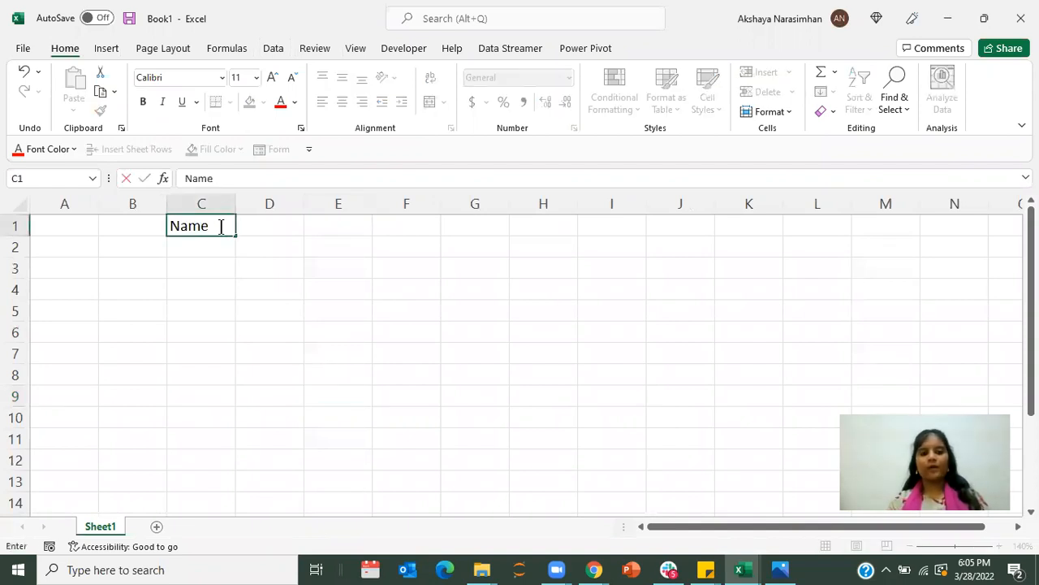
key("Tab")
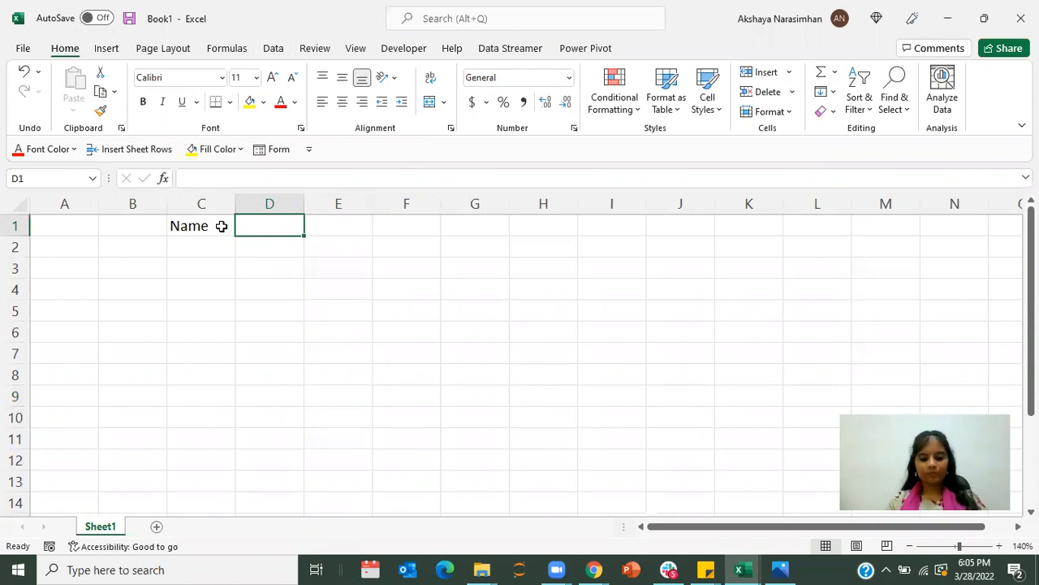
type("Marks")
key("Return")
- Fill the Name column from C2 to C9 with the first names of eight students
key("Left")
type("Akshaya")
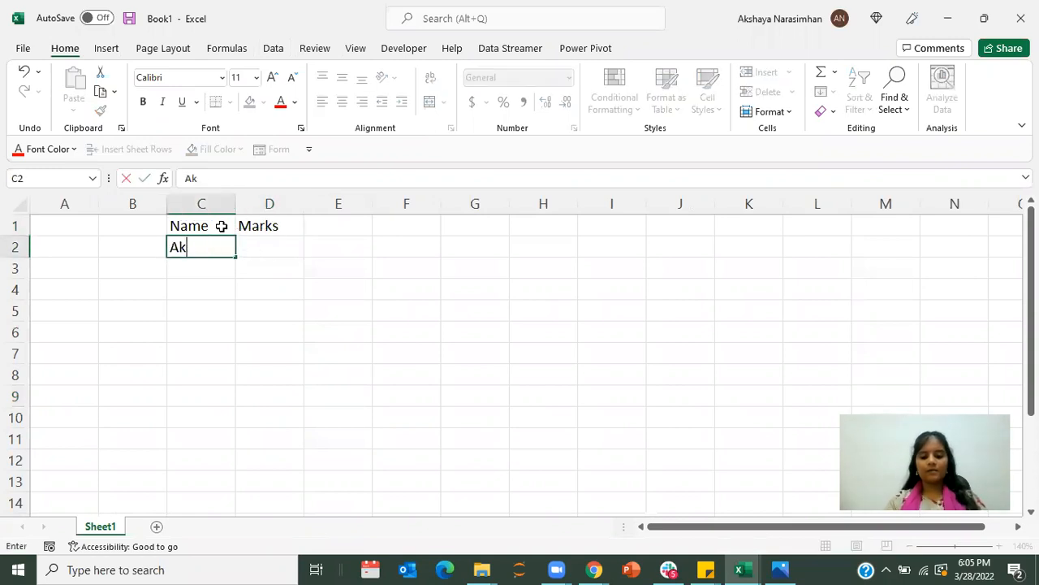
key("Return")
type("Anagha")
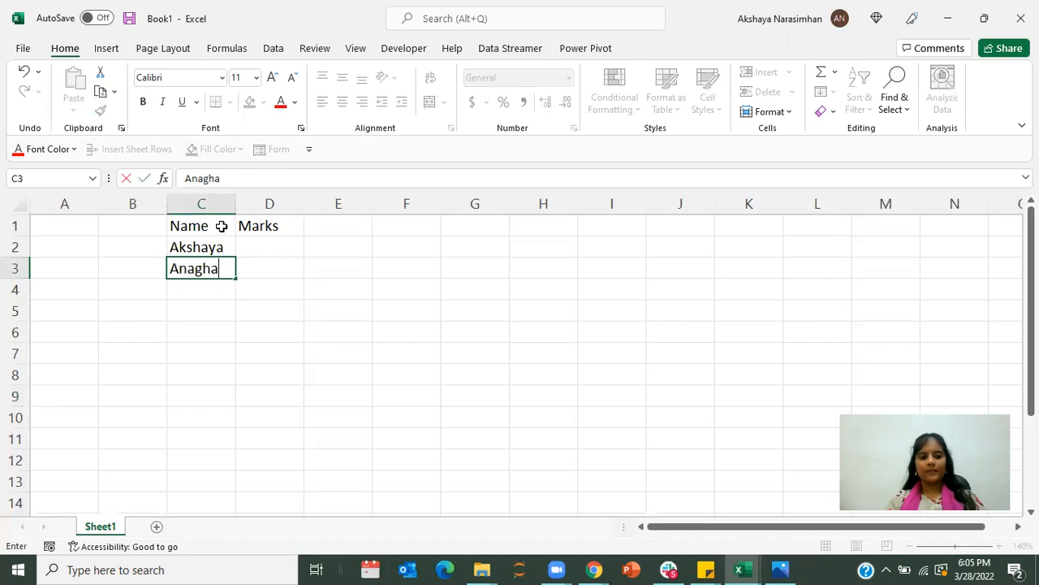
key("Return")
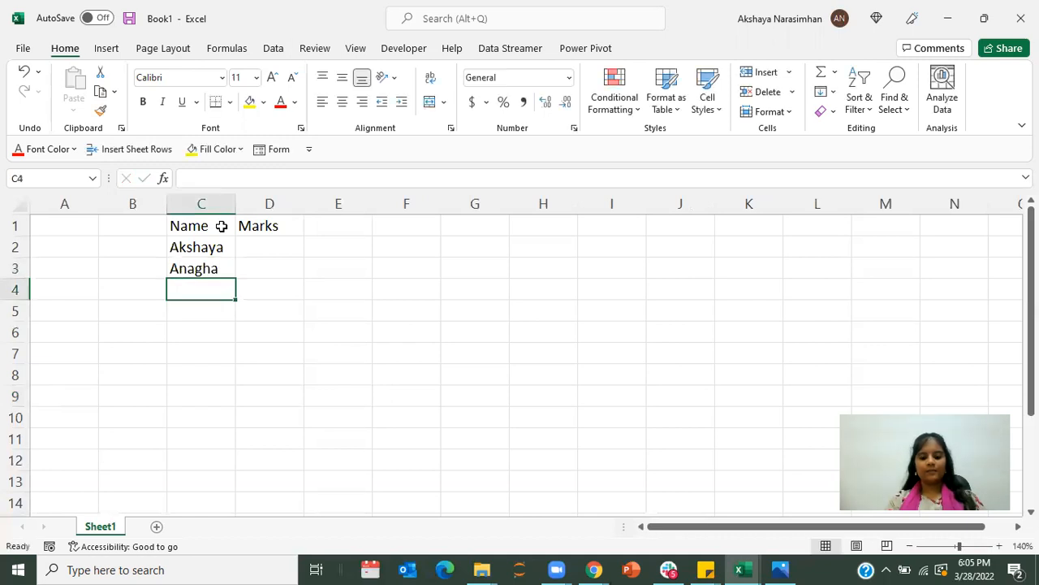
type("Amog")
key("Return")
type("Anjana")
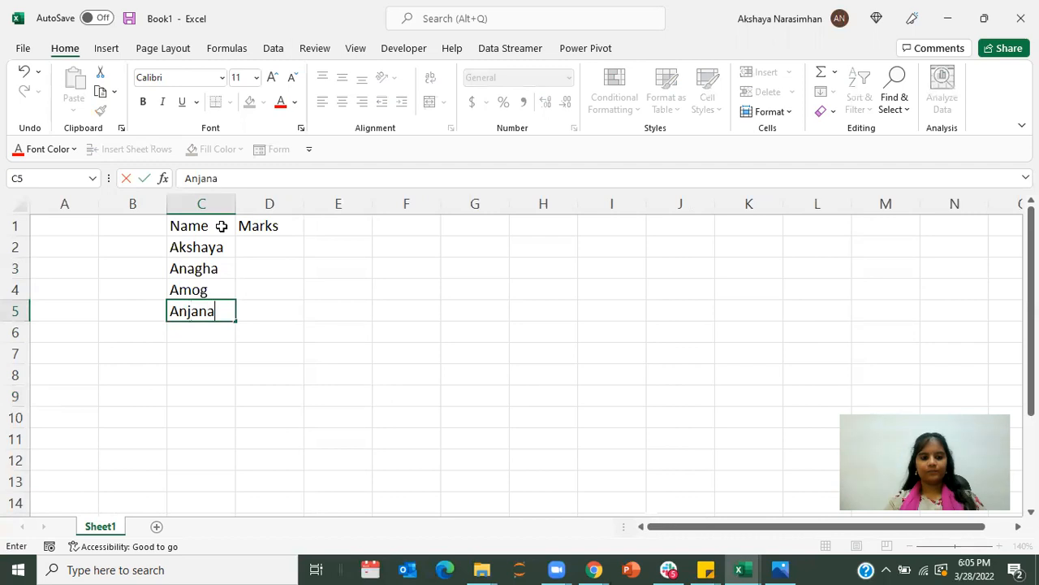
key("Return")
type("Raji")
key("Return")
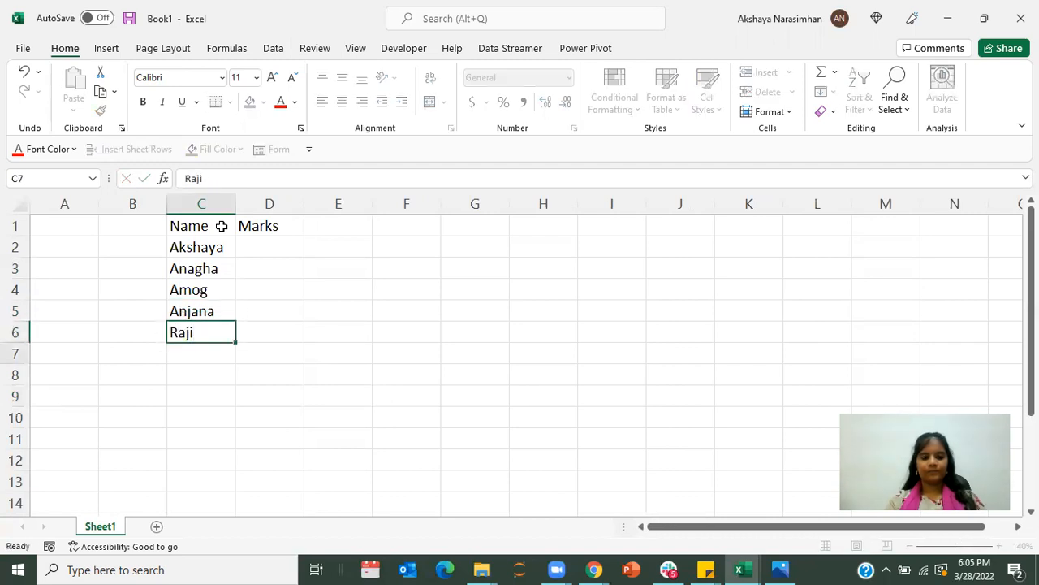
type("Rishi")
key("Return")
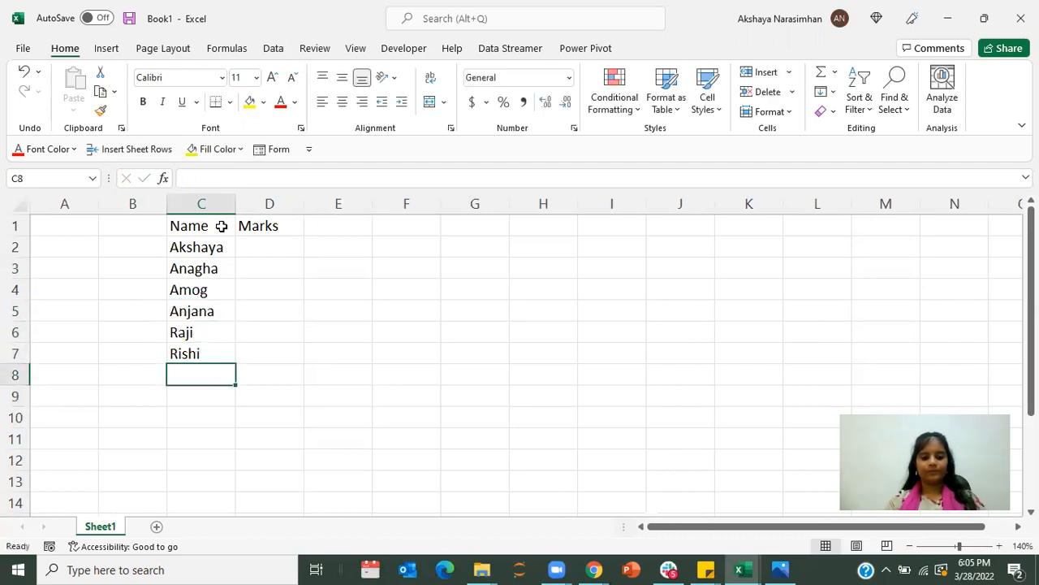
type("Ronith")
key("Return")
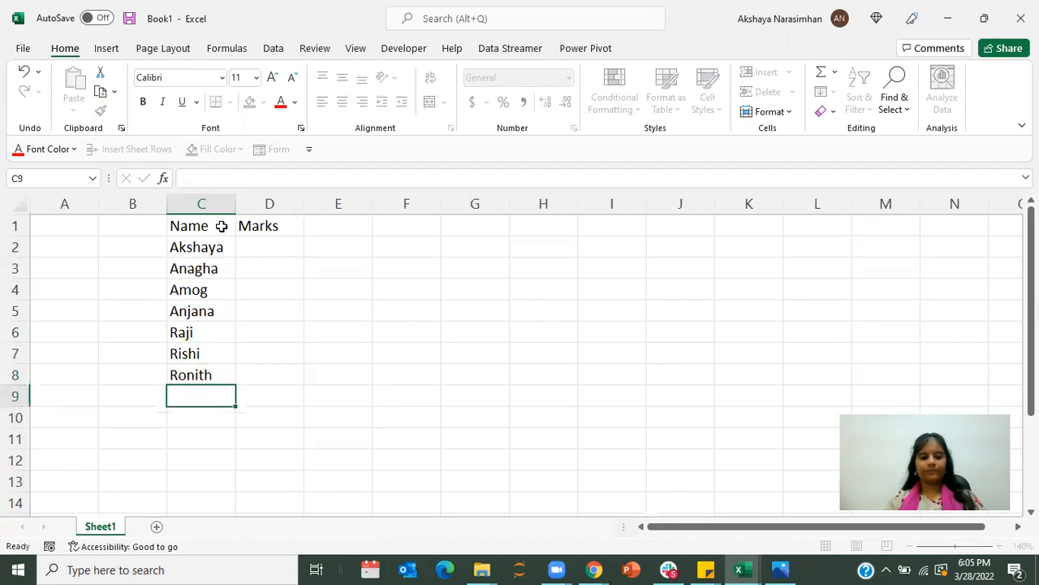
type("Karan")
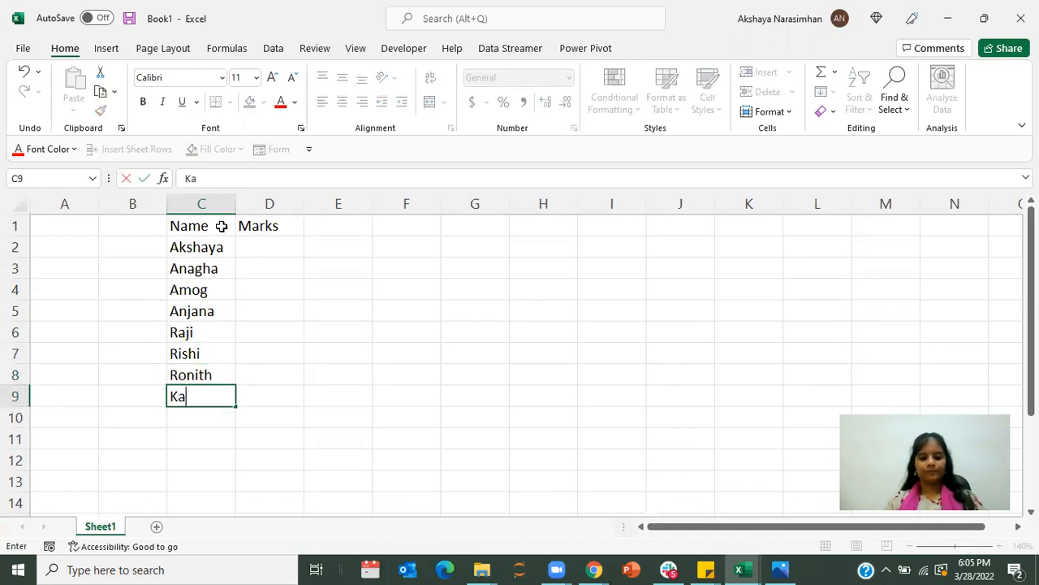
key("Return")
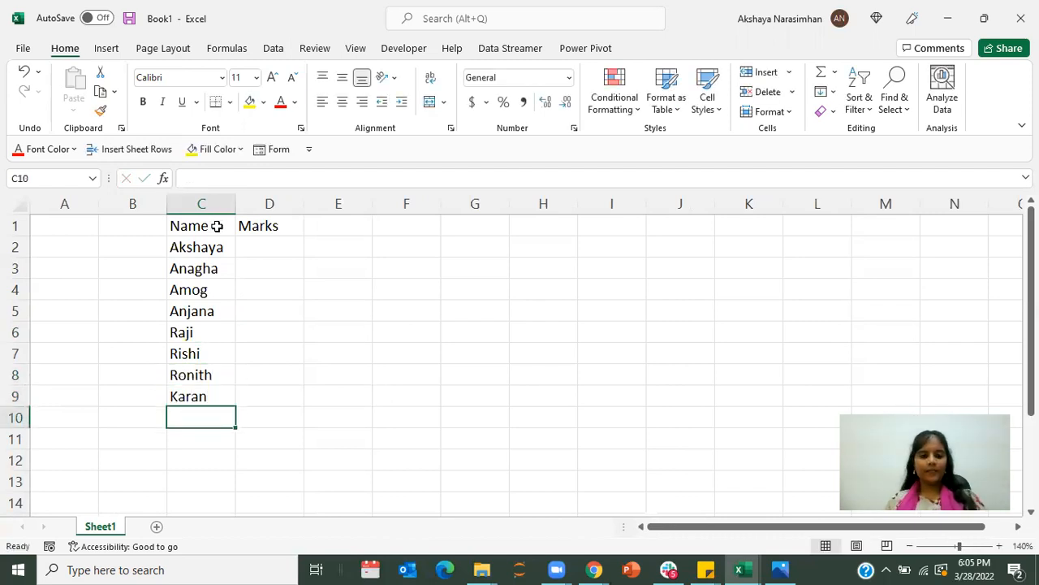
- Enter the marks 45, 67, 98, 45, 67, 100, 90 and 76 in cells D2 to D9
left_click(253, 245)
type("45")
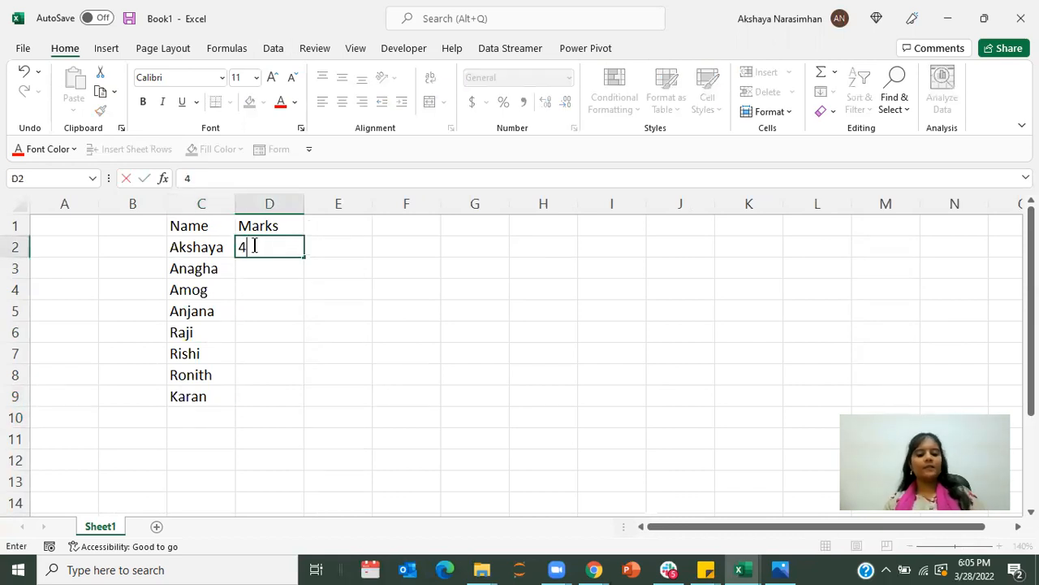
key("Return")
type("67")
key("Return")
type("98")
key("Return")
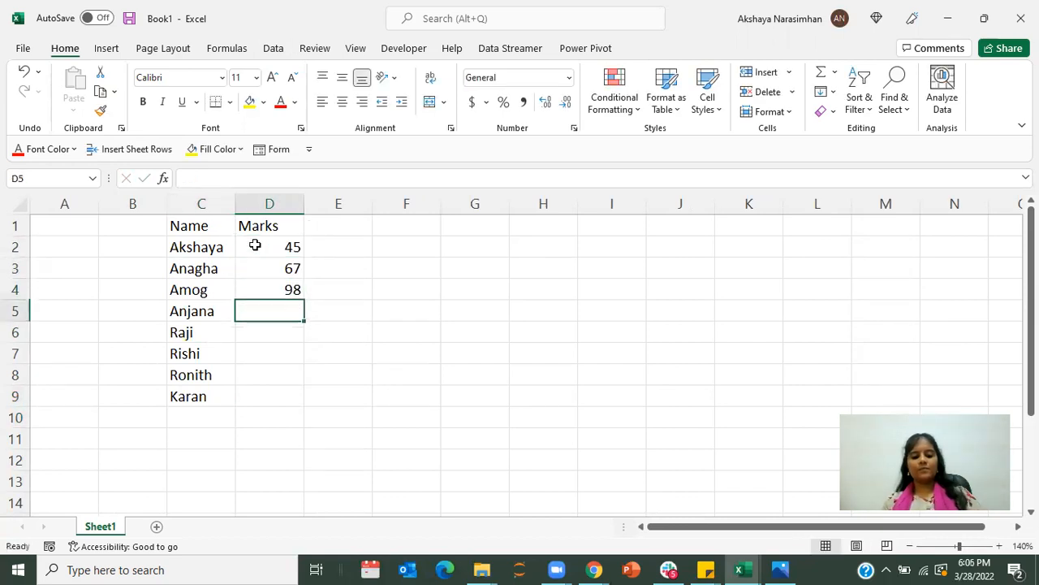
type("45")
key("Return")
type("67")
key("Return")
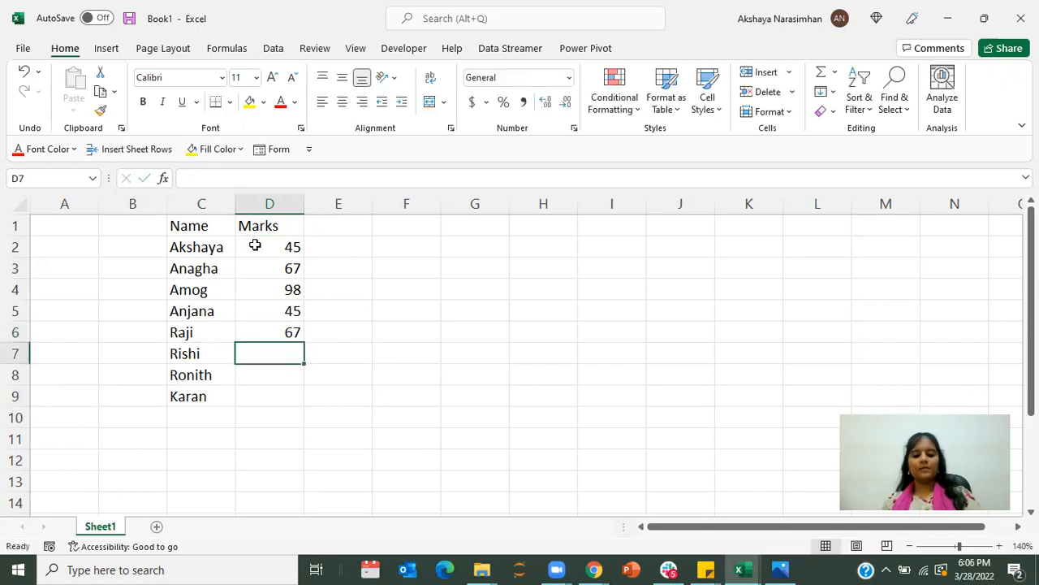
type("100")
key("Return")
type("90")
key("ctrl+Return")
key("Return")
type("76")
key("Return")
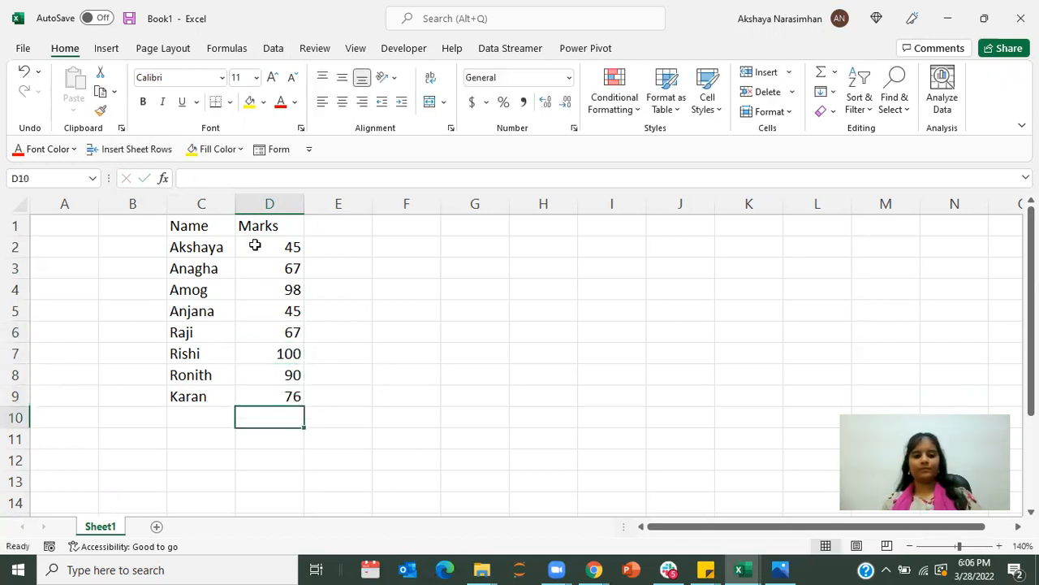
- Change the fourth student's mark in D5 to 21
left_click(279, 312)
type("21")
key("Return")
left_click(406, 334)
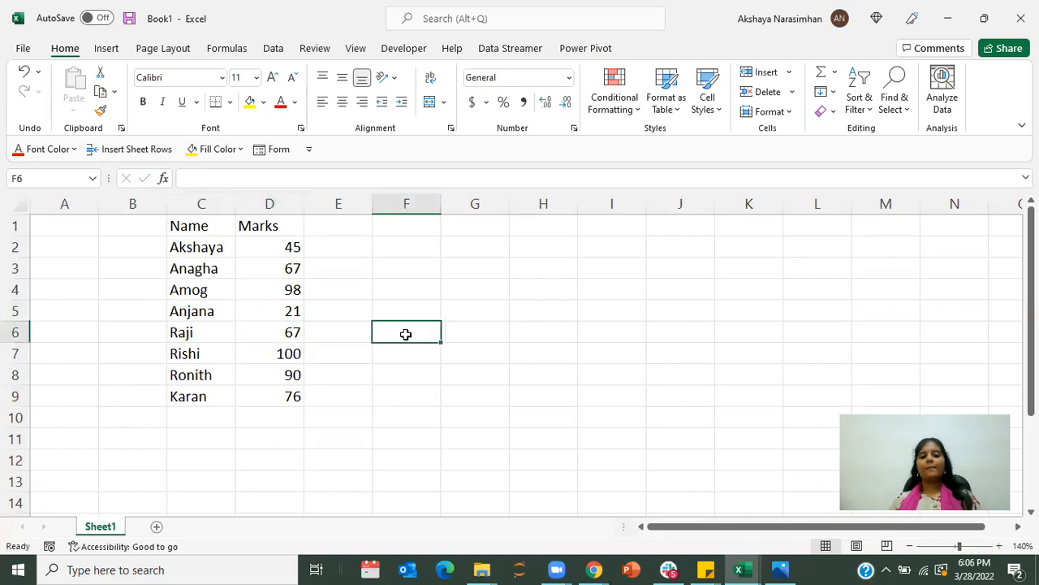
- Apply All Borders to the names and marks table in C1:D9
left_click_drag(203, 230, 281, 399)
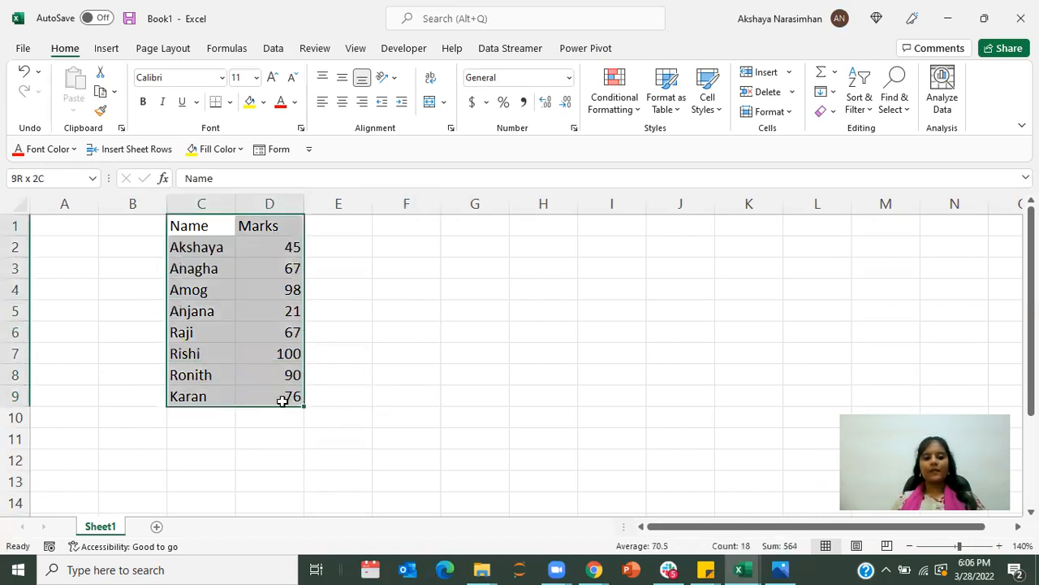
left_click(230, 102)
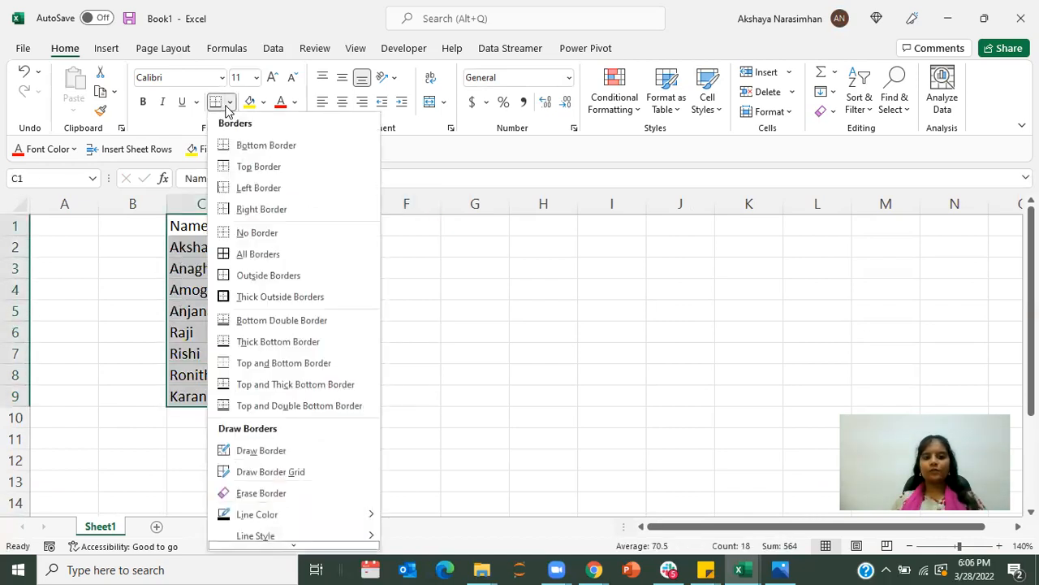
left_click(248, 257)
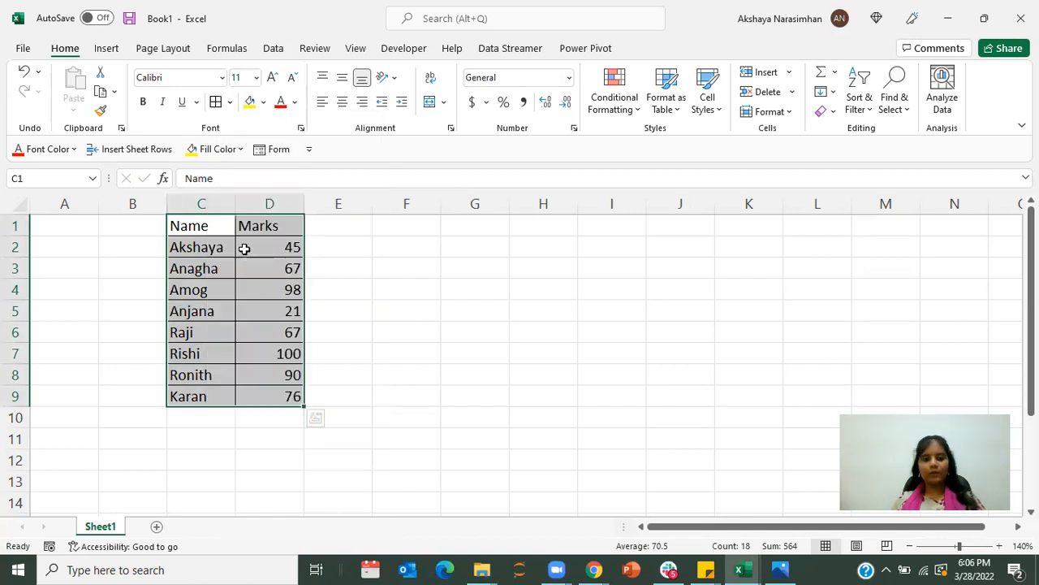
left_click(392, 264)
left_click_drag(203, 225, 286, 389)
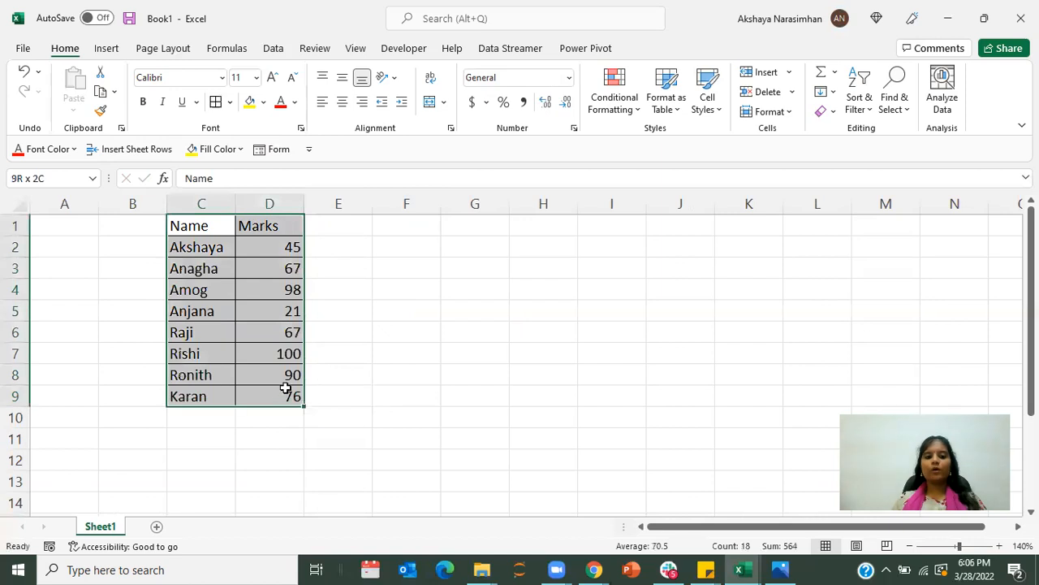
left_click(260, 312)
- Fill the header cells C1:D1 with a light blue color
left_click_drag(197, 227, 256, 225)
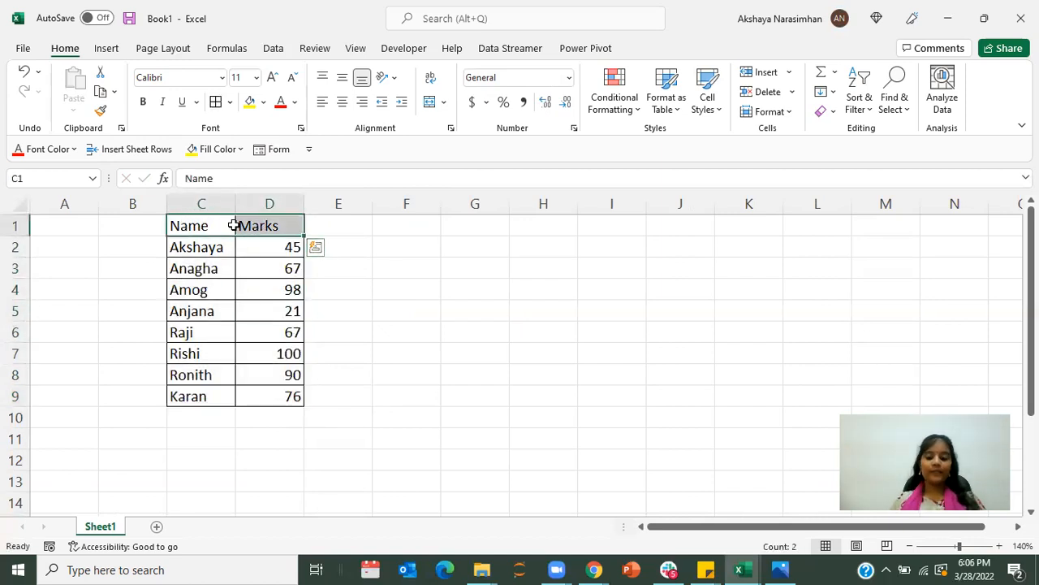
left_click(263, 102)
left_click(289, 158)
left_click(413, 333)
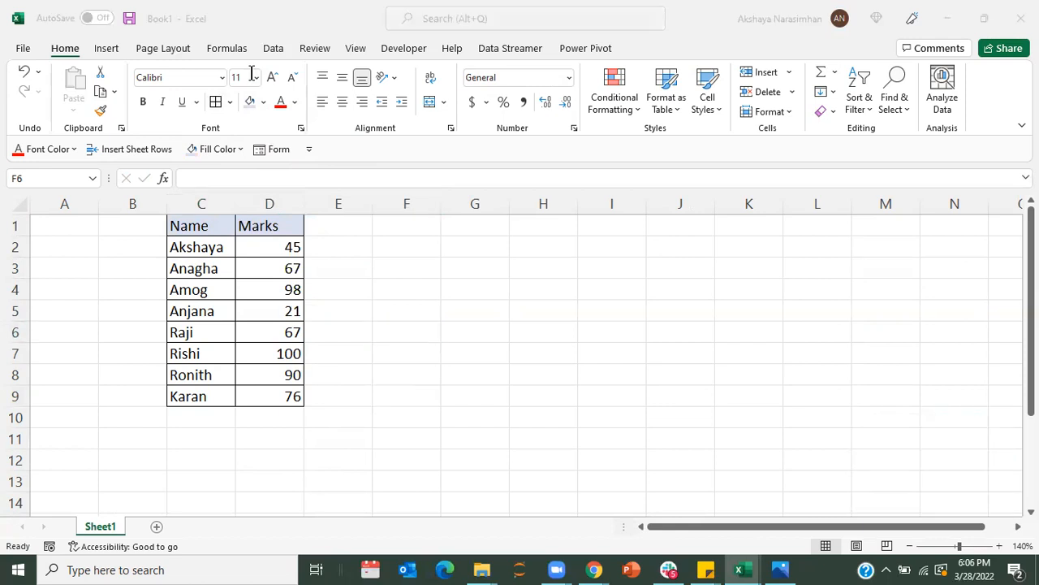
- Widen column B to about four times its width and enter "I want to know the total marks" in B11
left_click(224, 422)
left_click(203, 440)
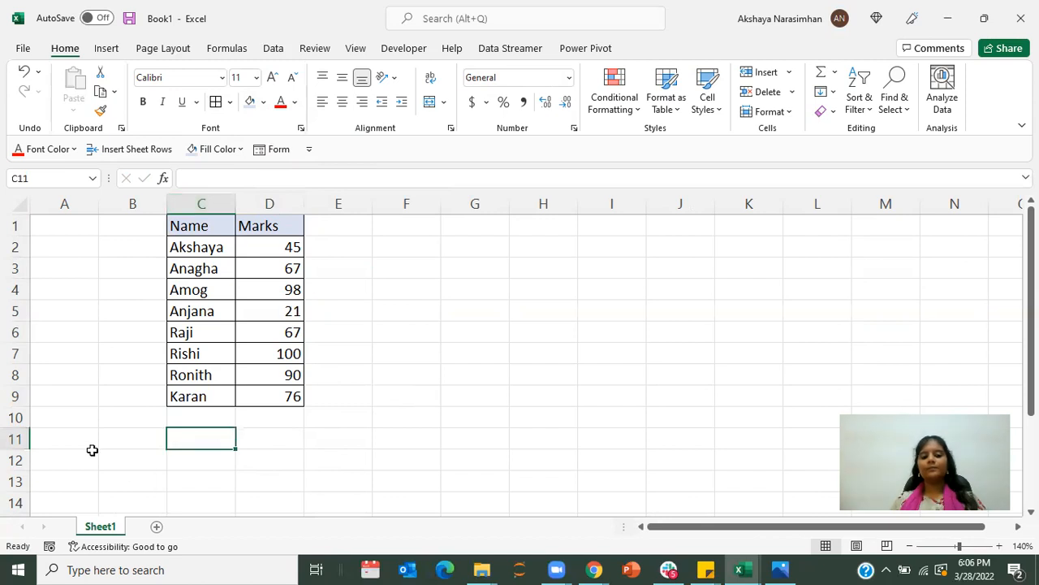
left_click_drag(167, 204, 375, 203)
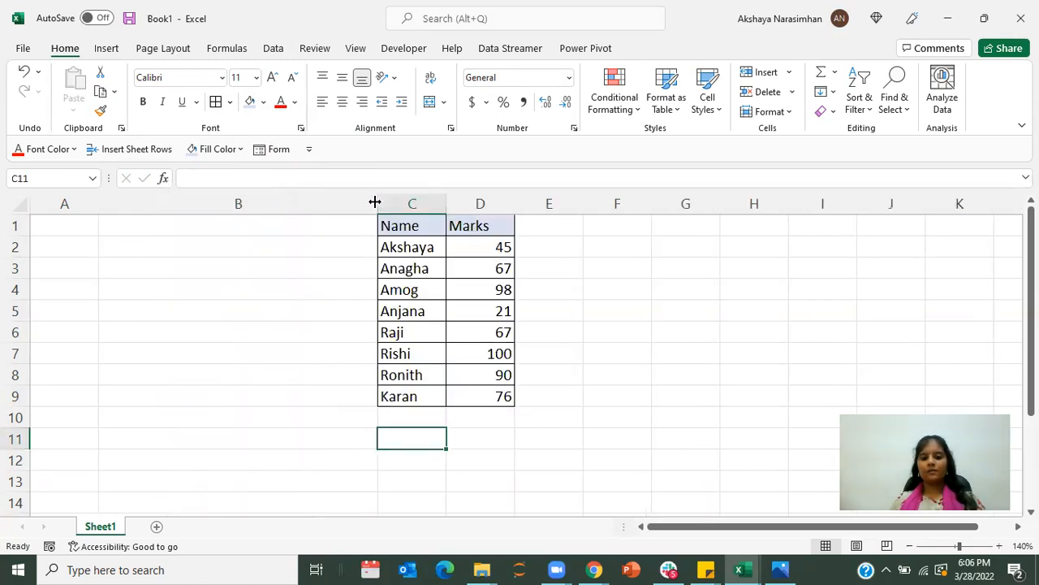
left_click(304, 445)
type("I want to know ")
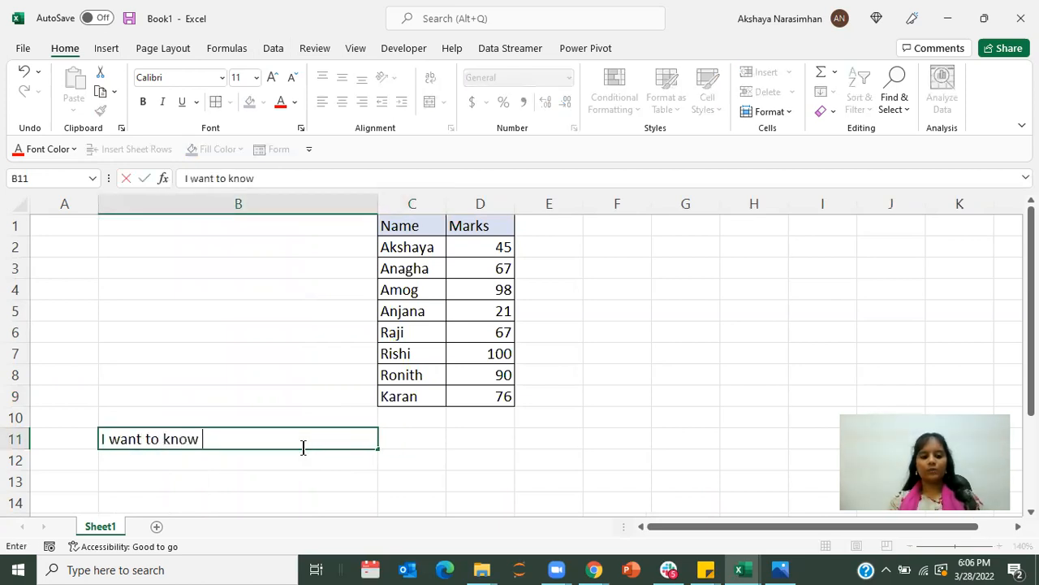
type("the total marks")
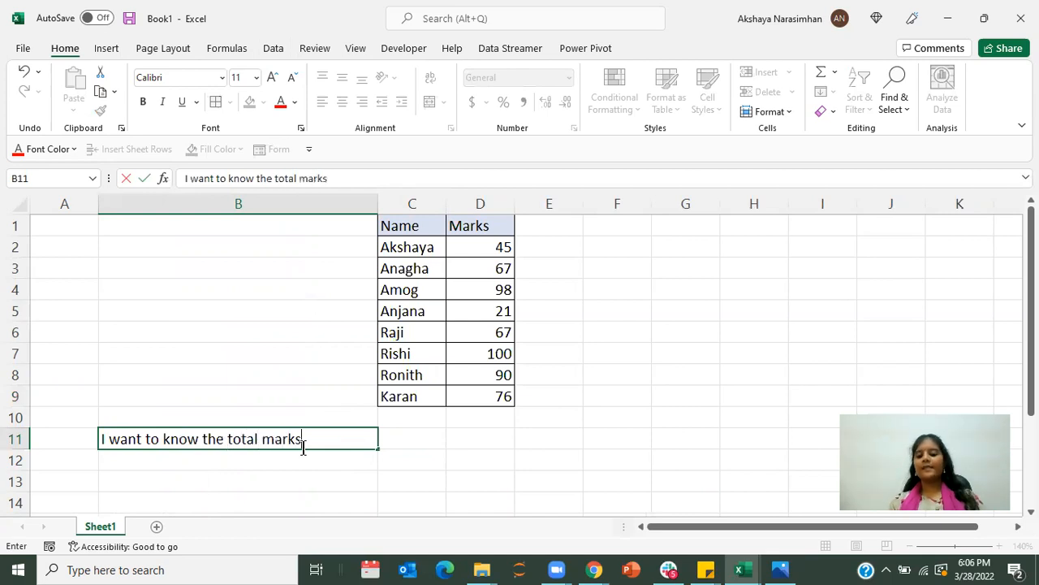
key("Tab")
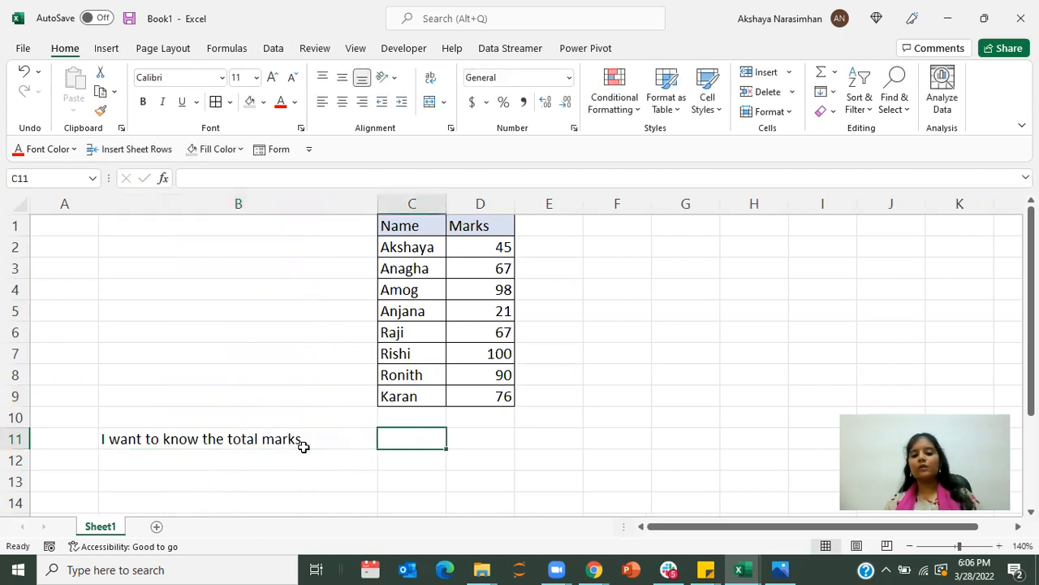
- Enter the label "ADDITION" in C11 and widen column C to about one and a half times its width
type("ADDITION")
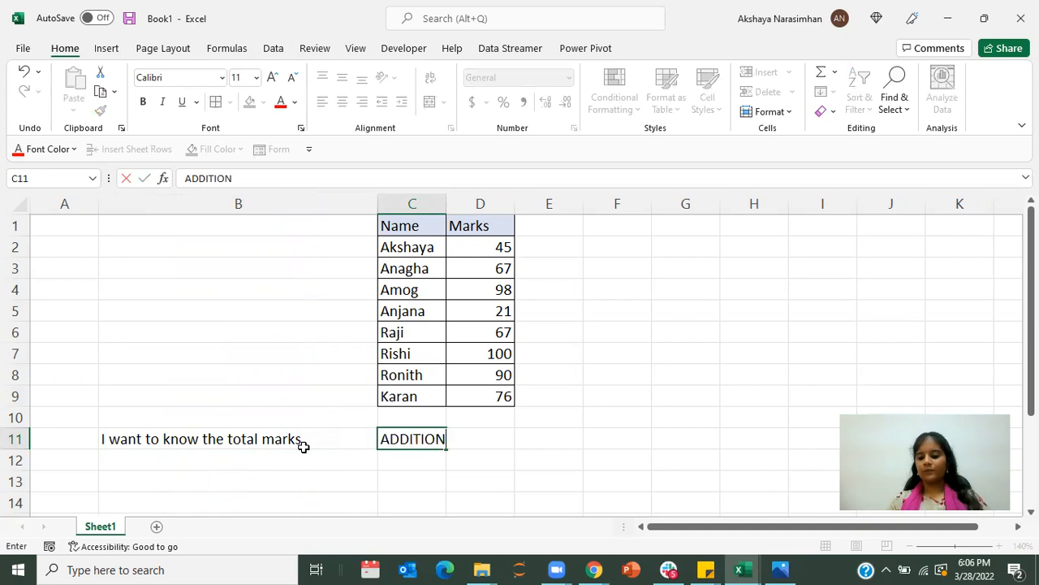
key("Tab")
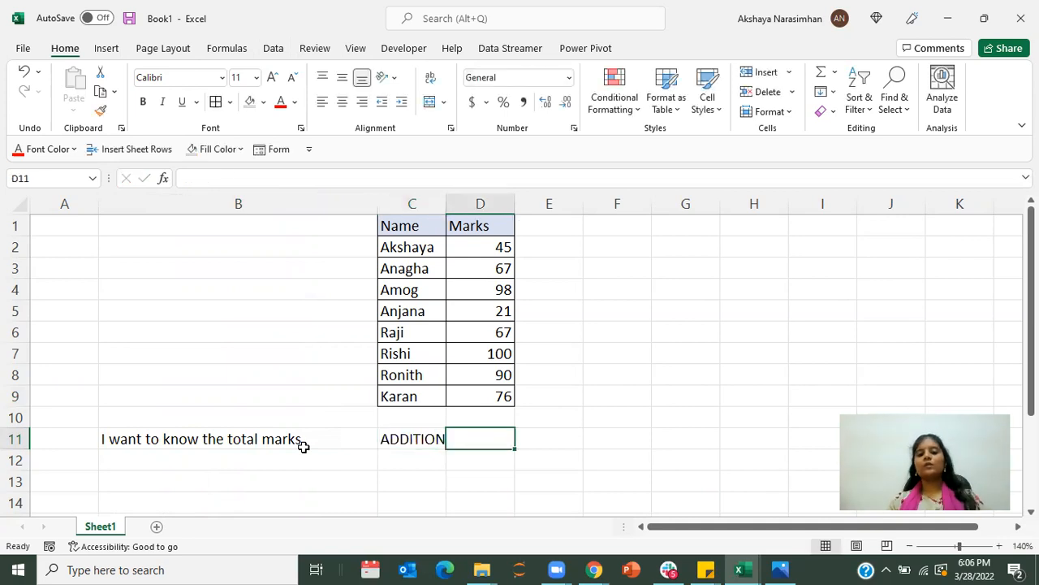
left_click_drag(442, 204, 483, 204)
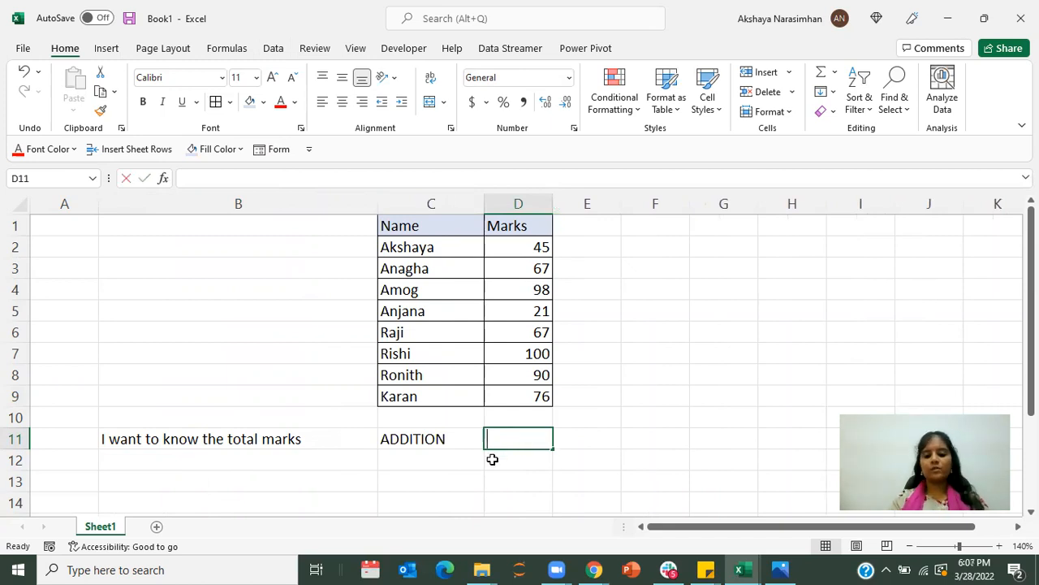
- Calculate the total marks in D11 with the formula =SUM(D2:D9)
type("=SUM")
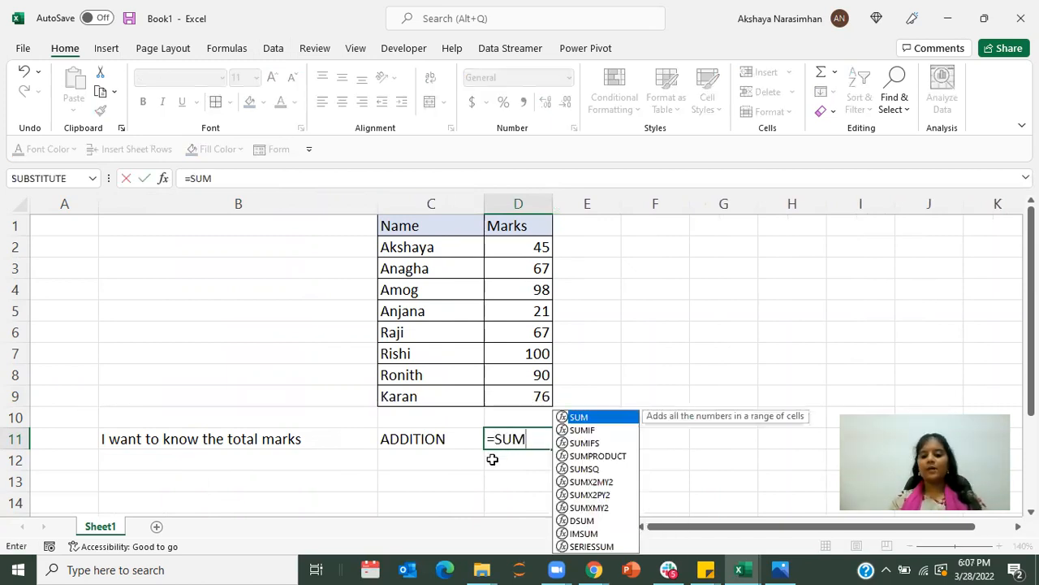
type("(")
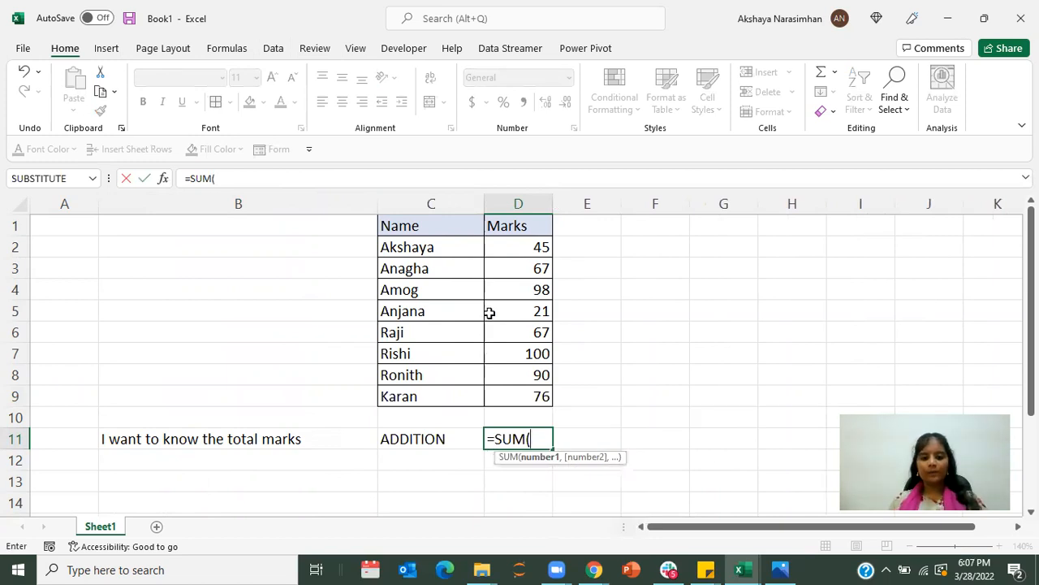
left_click_drag(511, 248, 515, 399)
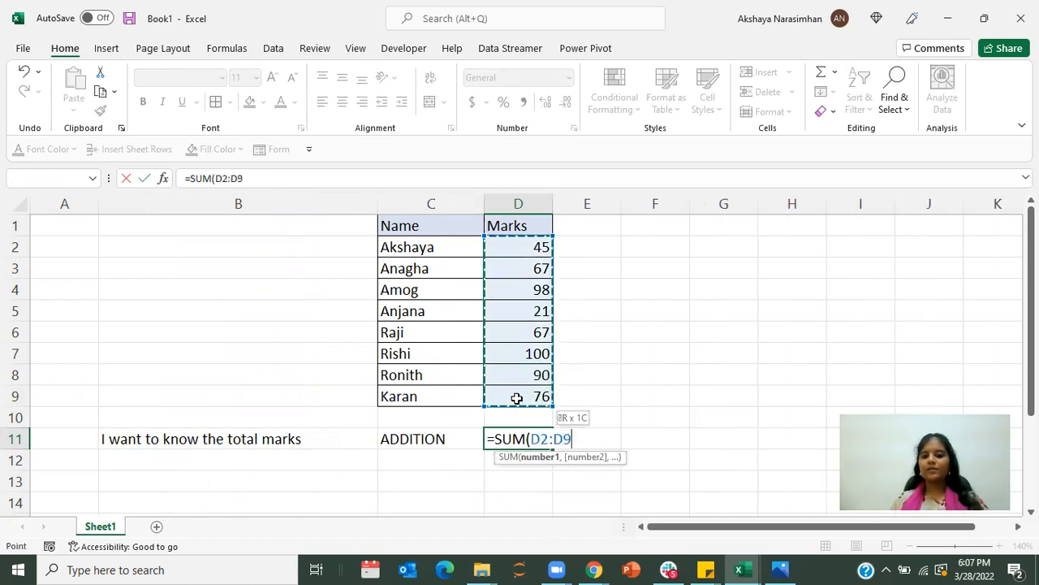
type(")")
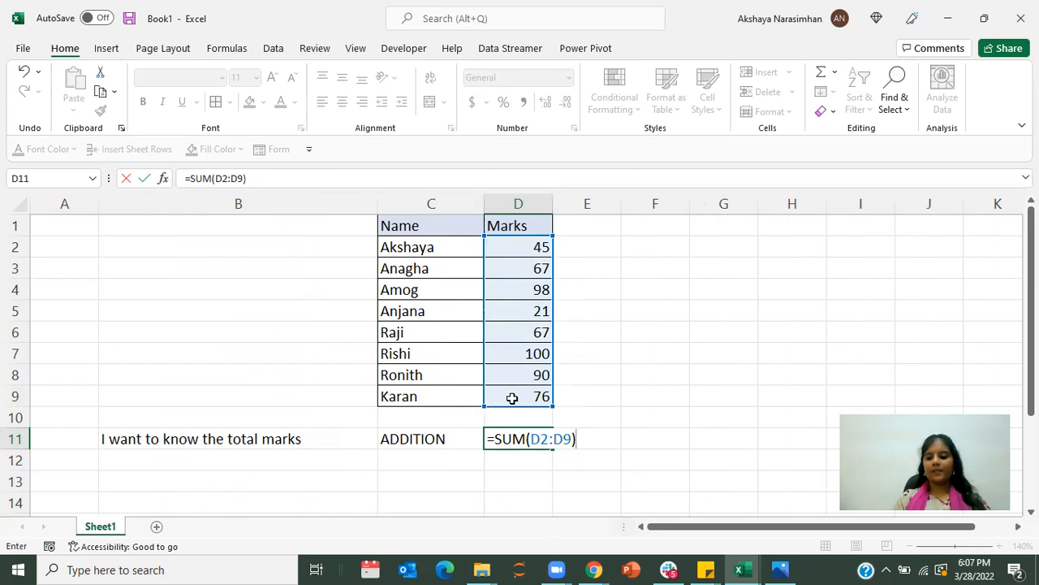
key("Return")
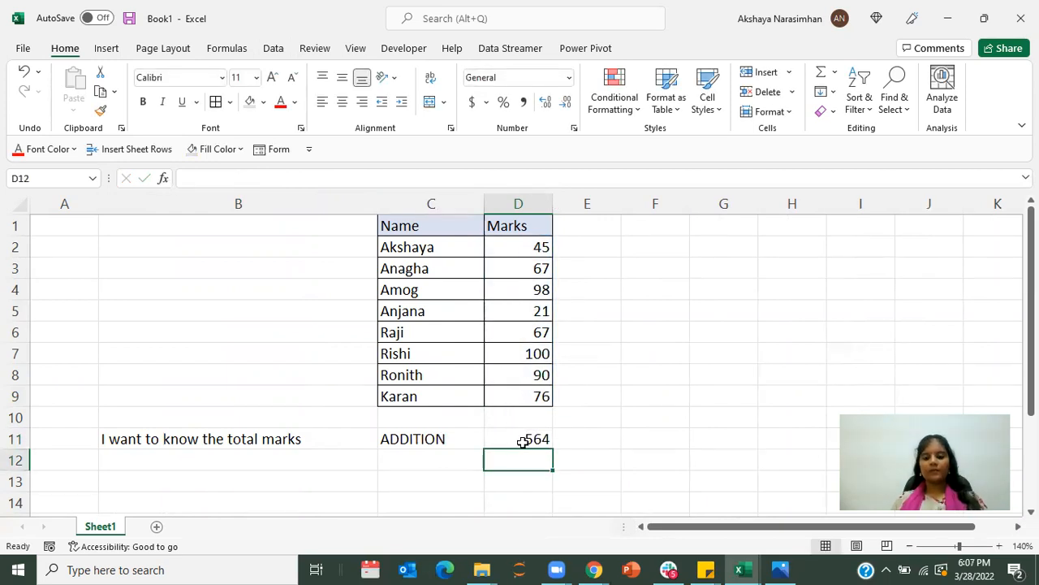
left_click(517, 438)
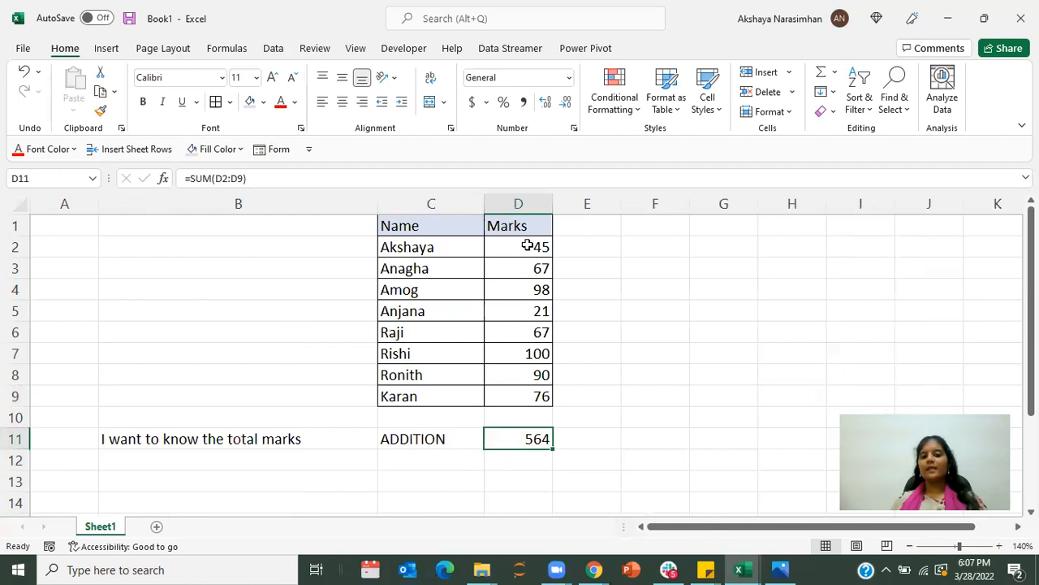
- Calculate the total marks in E11 from individually listed cells with =SUM(D2,D3,D4,D5,D6,D7,D8,D9)
left_click(574, 436)
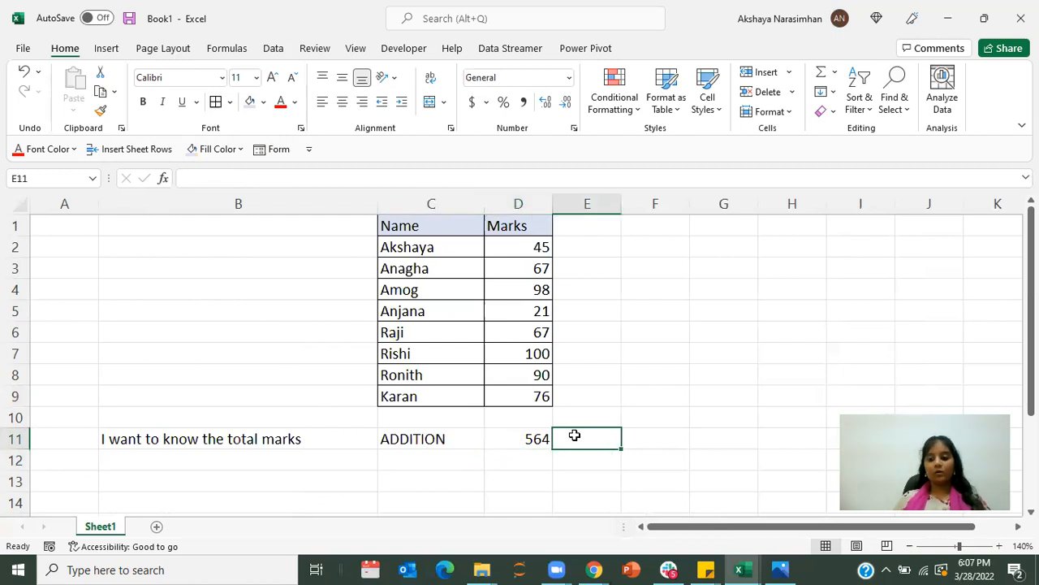
type("=SU")
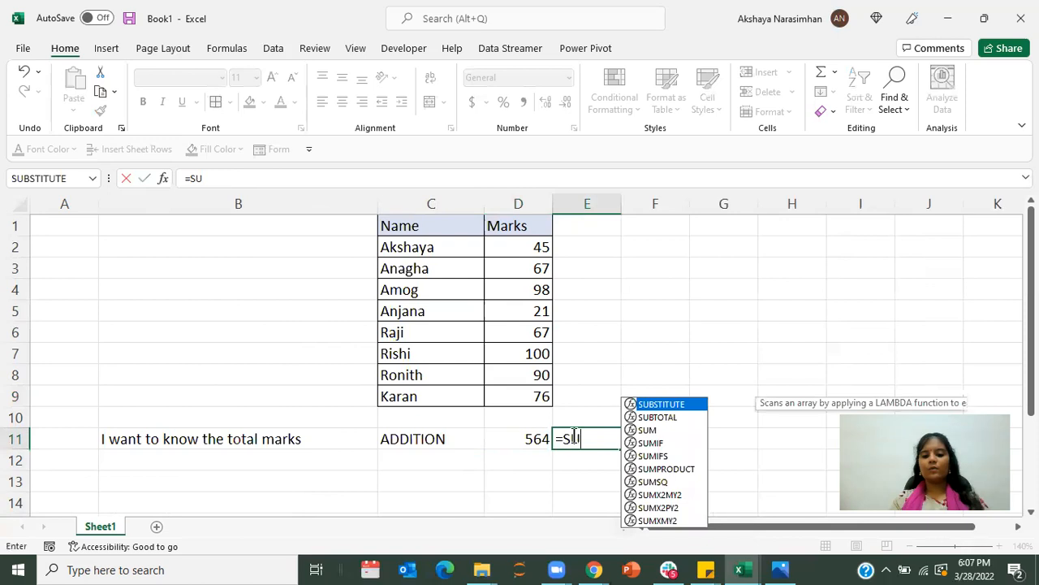
type("M(")
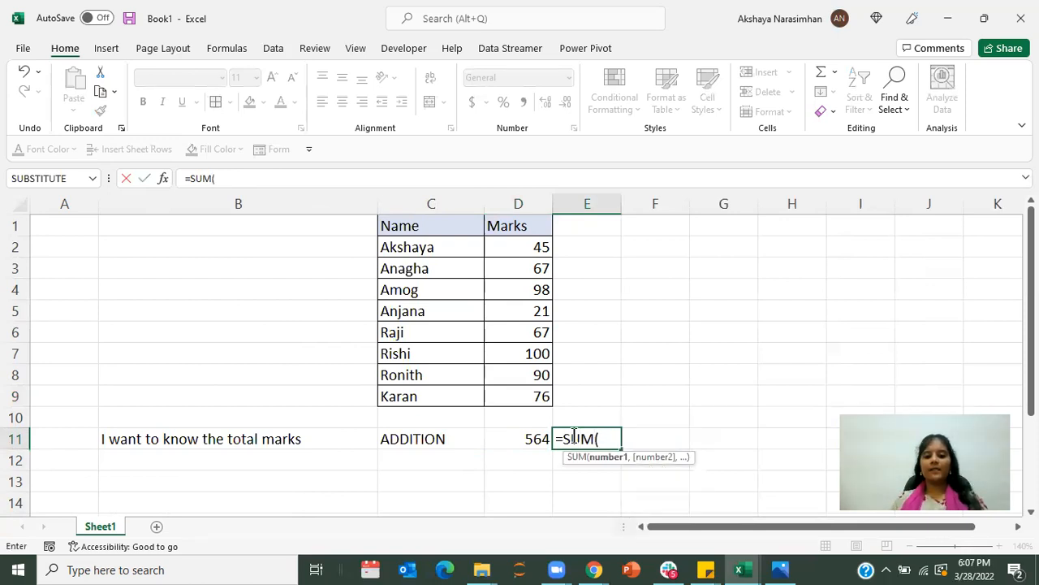
left_click(538, 248)
type(",")
left_click(538, 267)
type(",")
left_click(526, 291)
type(",")
left_click(520, 314)
type(",")
left_click(518, 333)
type(",")
left_click(515, 356)
type(",")
left_click(505, 375)
type(",")
left_click(503, 395)
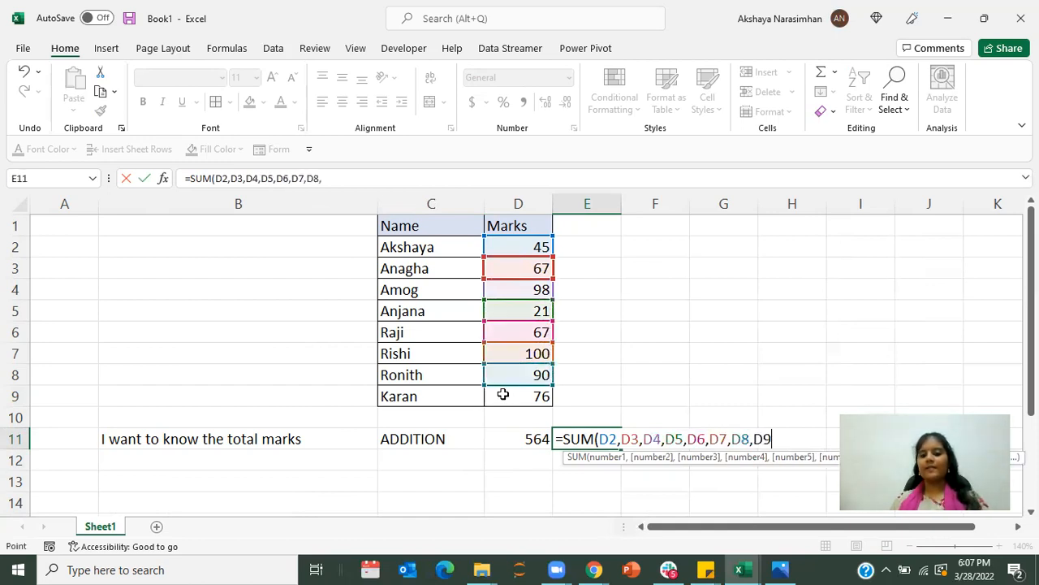
type(")")
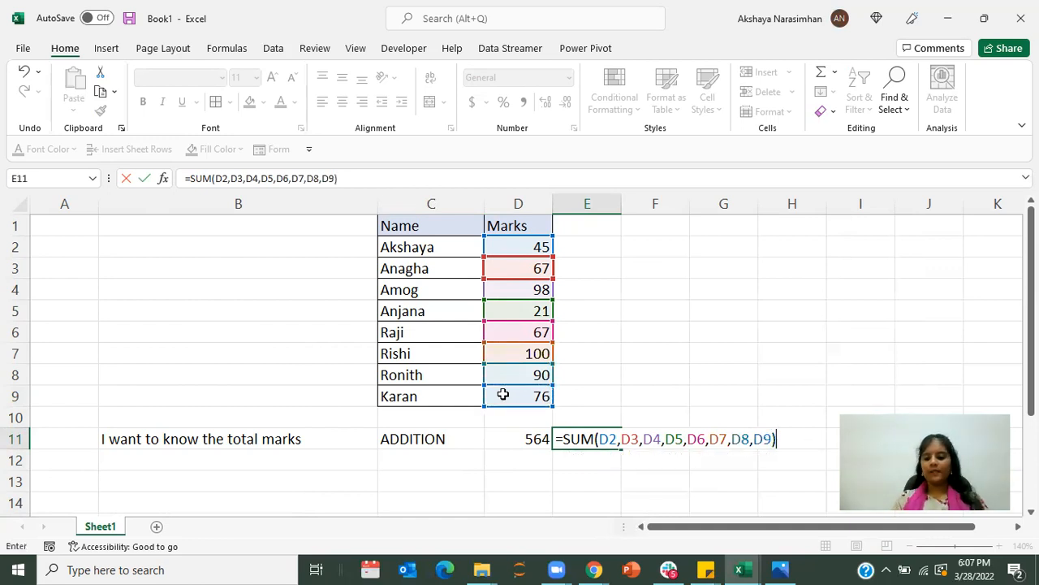
key("Return")
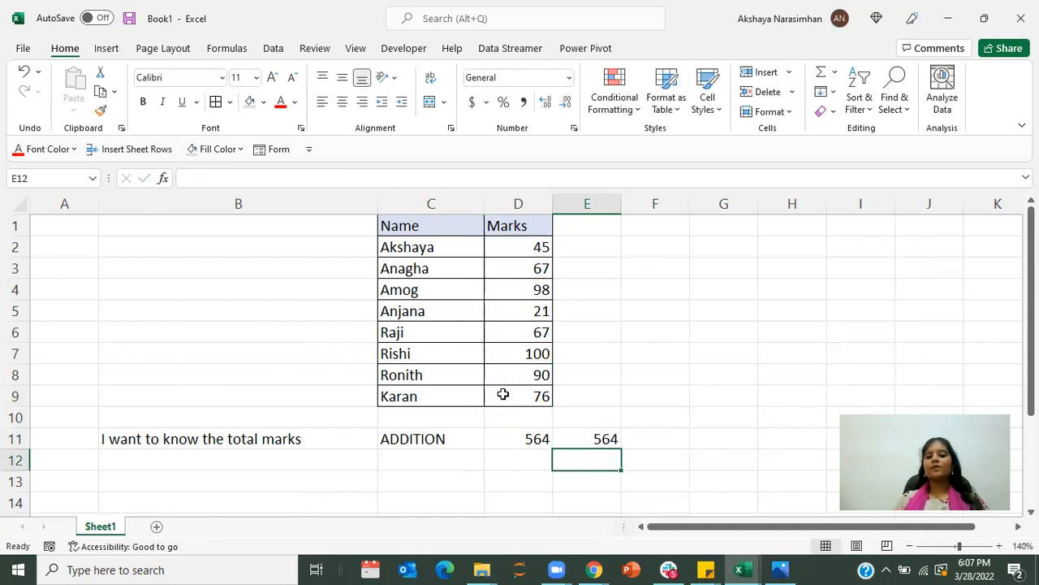
- Compare the range-based total in D11 with the total from individually listed cells in E11
left_click(572, 439)
left_click(538, 440)
left_click(567, 439)
left_click(530, 442)
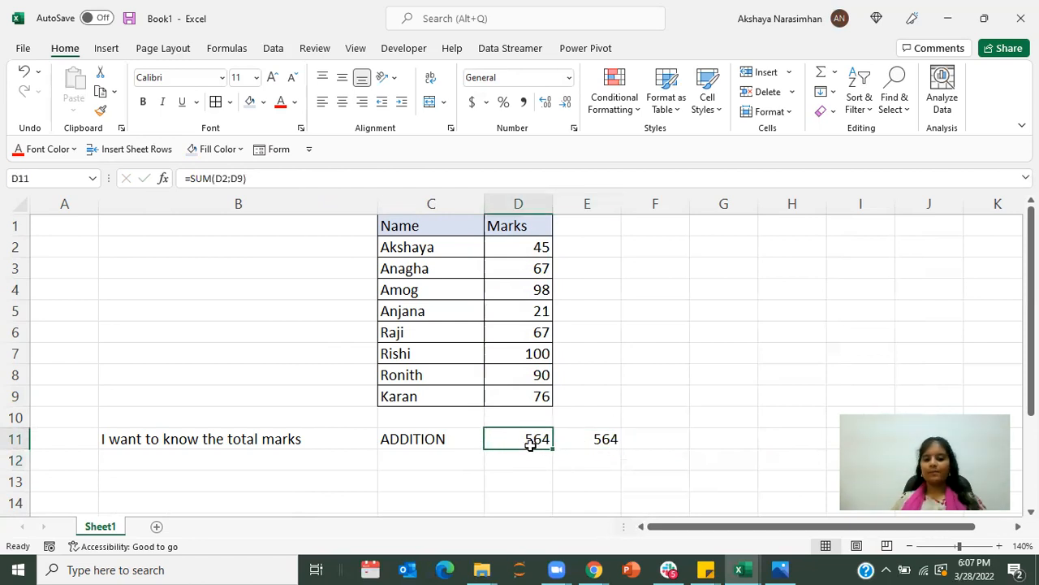
left_click(329, 464)
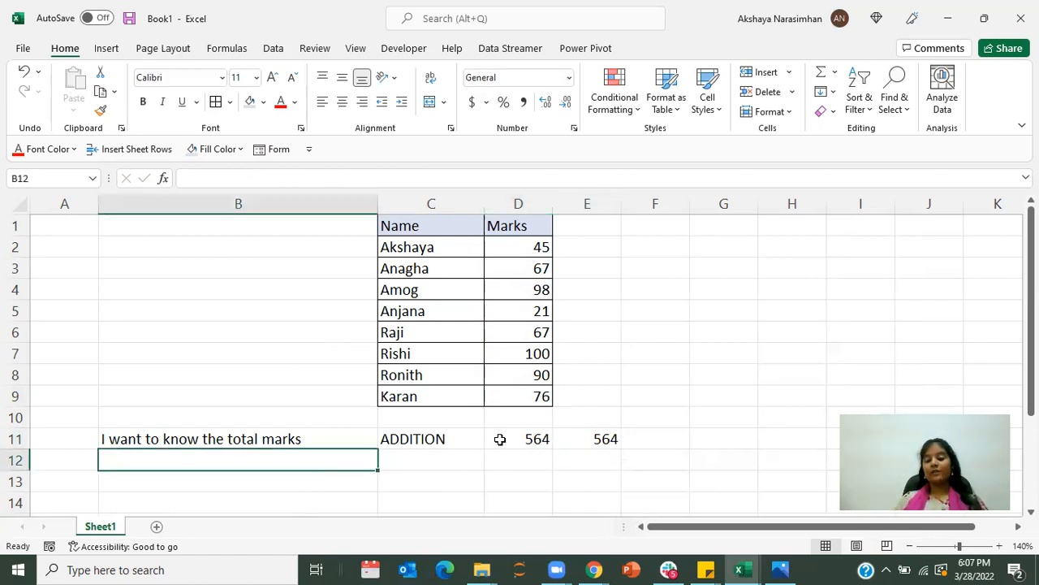
left_click(528, 441)
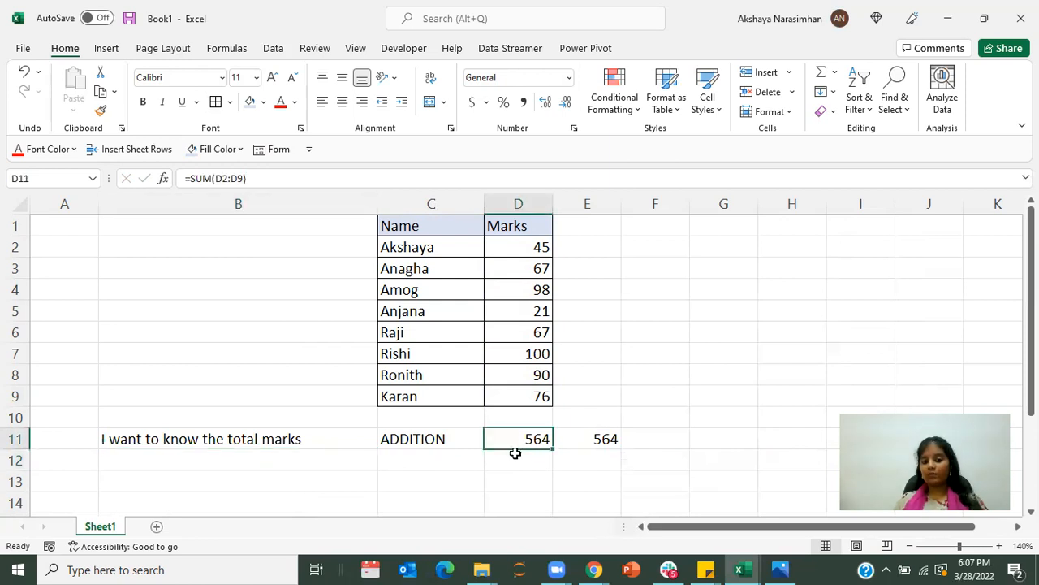
- Enter "I want to know the smallest mark" in B12 and the label "MINIMUM" in C12
left_click(323, 456)
type("I want to know the ")
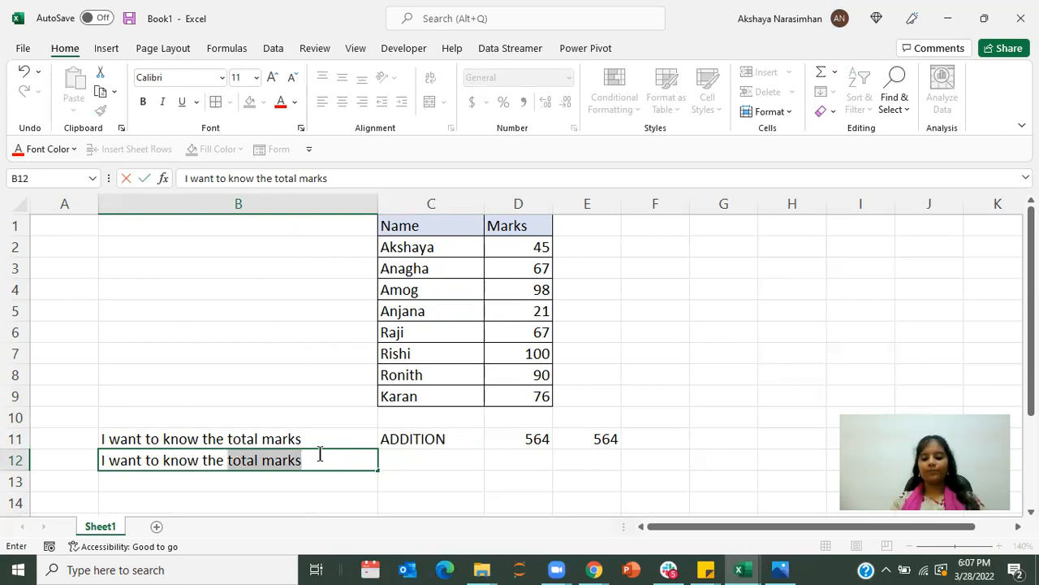
type("smallest mark")
key("Tab")
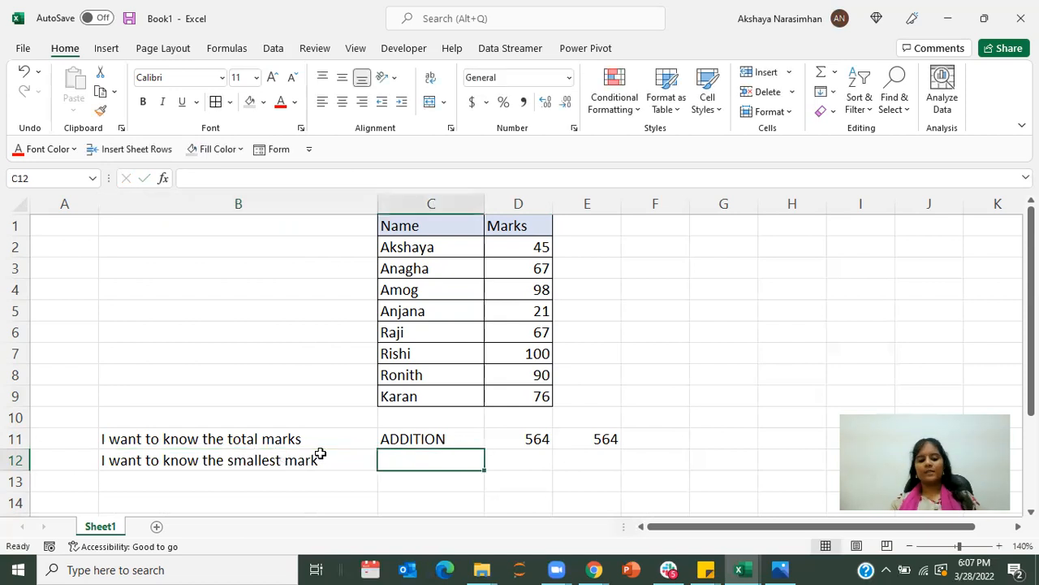
type("MINIMUM")
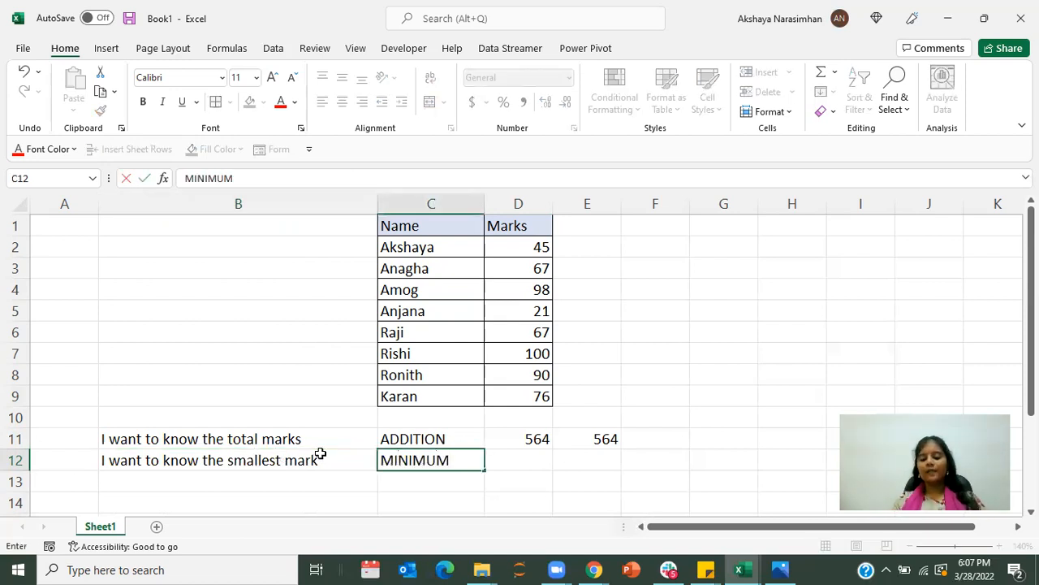
key("Tab")
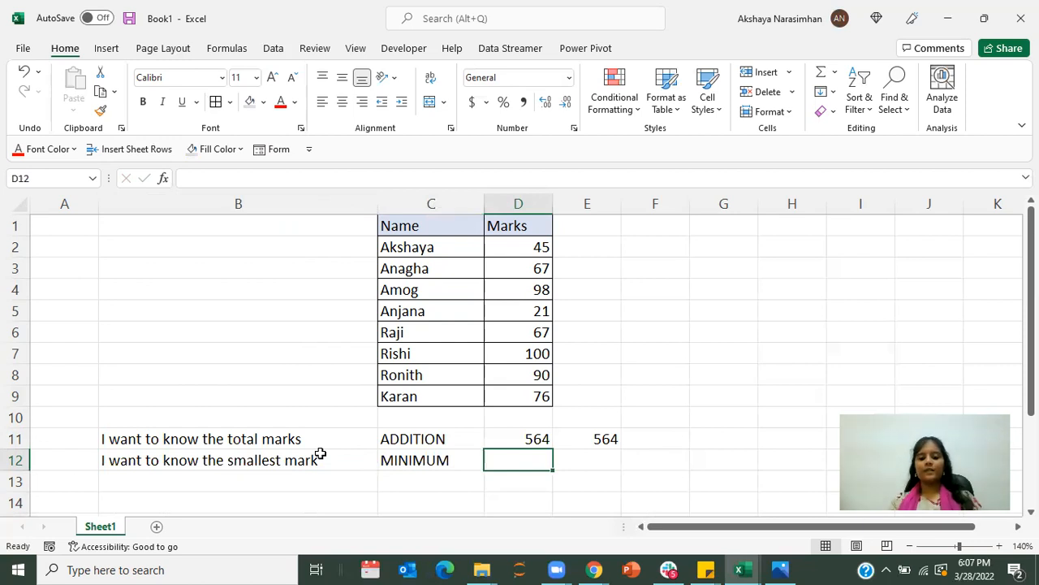
- Calculate the smallest mark in D12 with the formula =MIN(D2:D9)
type("=MIN")
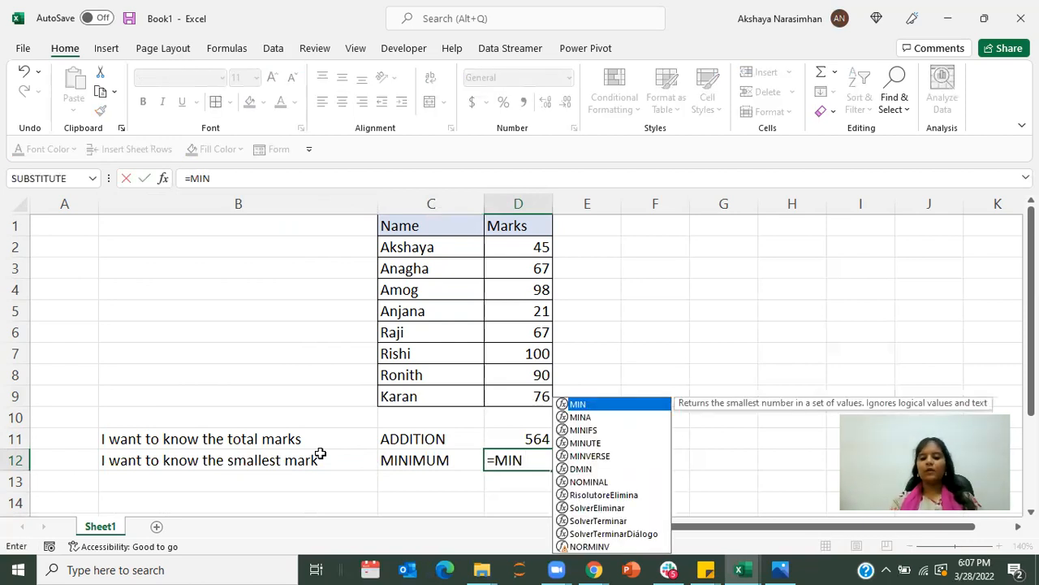
type("(")
left_click_drag(513, 253, 523, 395)
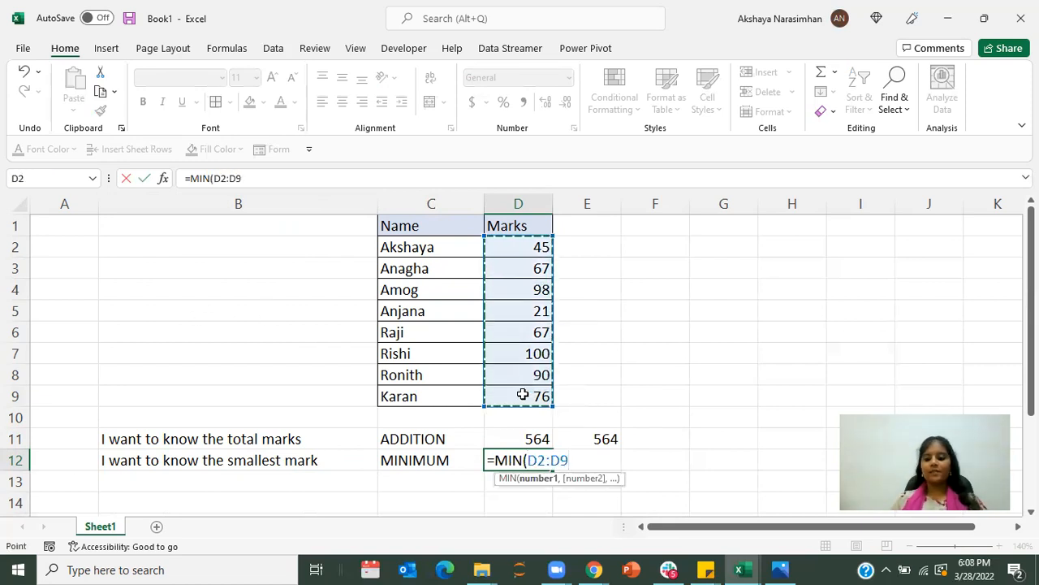
type(")")
key("Return")
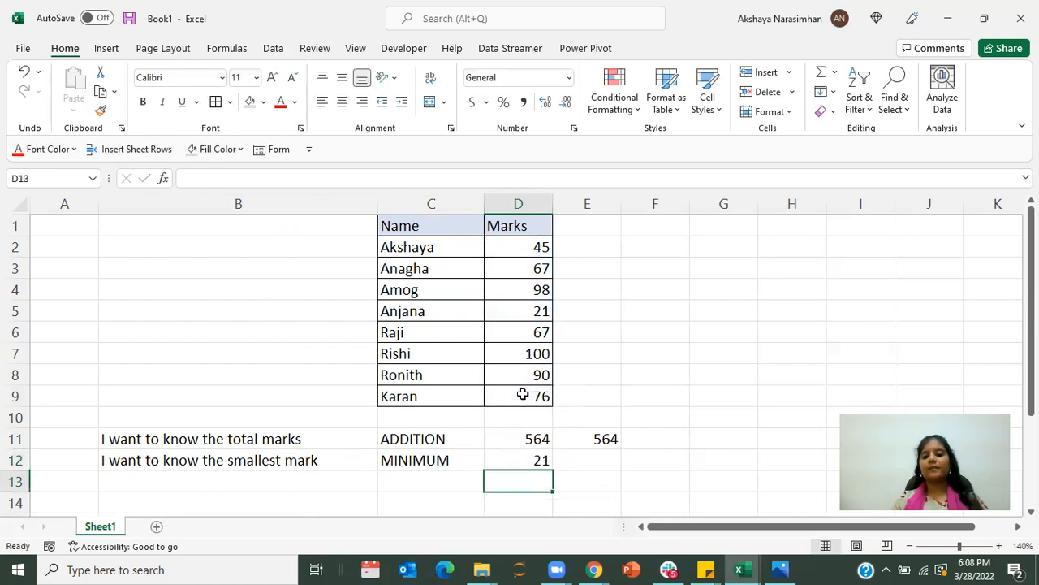
- Check the minimum in D12 against the matching student's row in the table and review its formula
left_click(540, 462)
left_click(518, 311)
left_click_drag(519, 311, 412, 315)
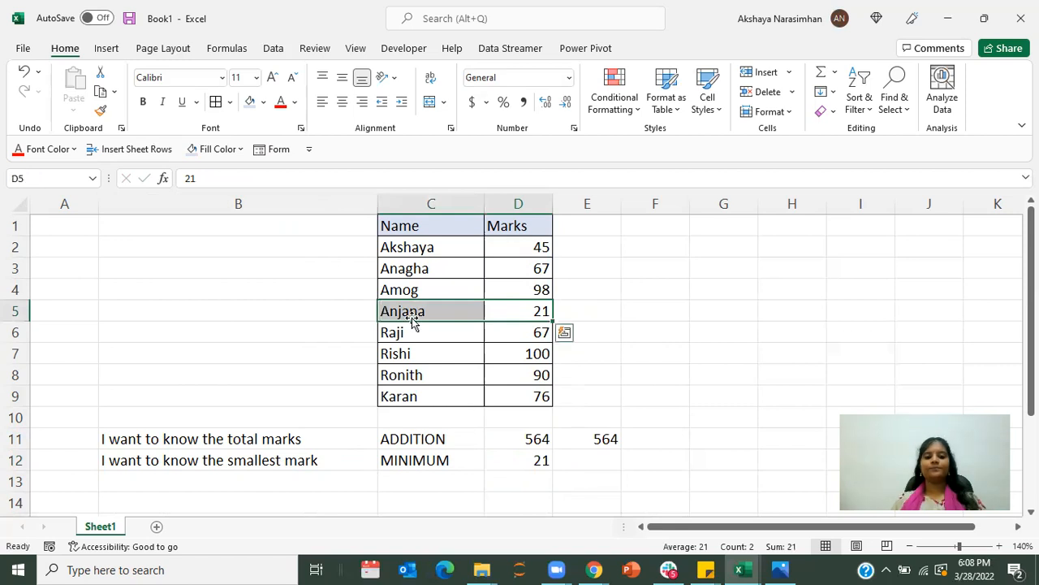
left_click(444, 490)
left_click(509, 461)
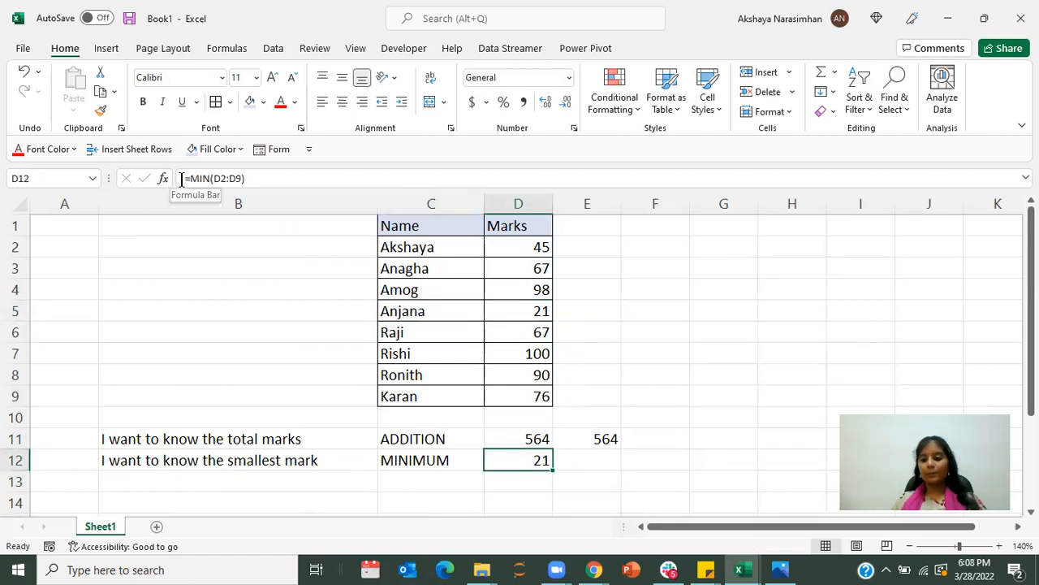
- Enter "I want to know the highest mark" in B13 and the label "MAXIMUM" in C13
left_click(205, 482)
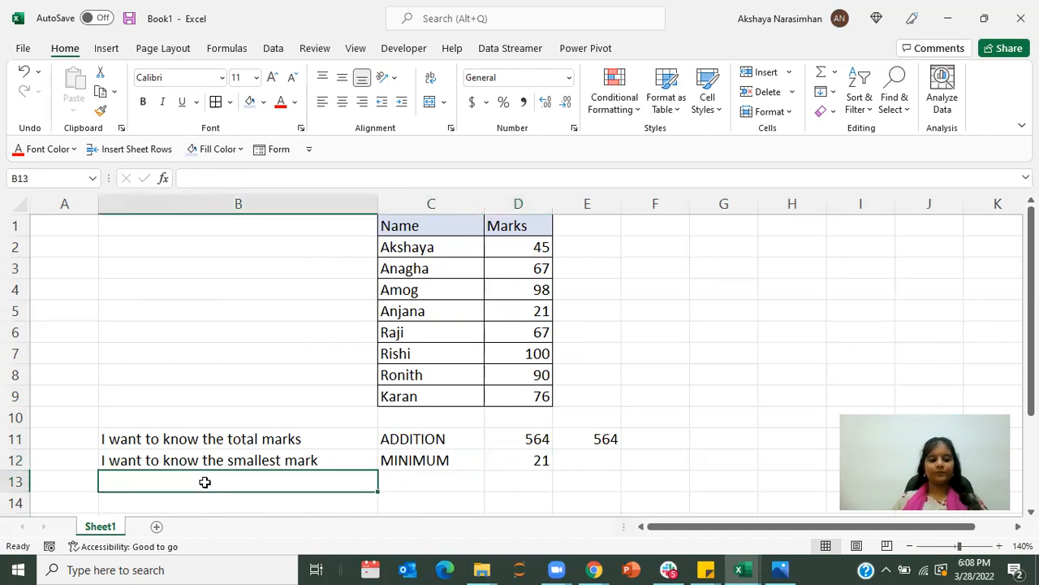
type("I w")
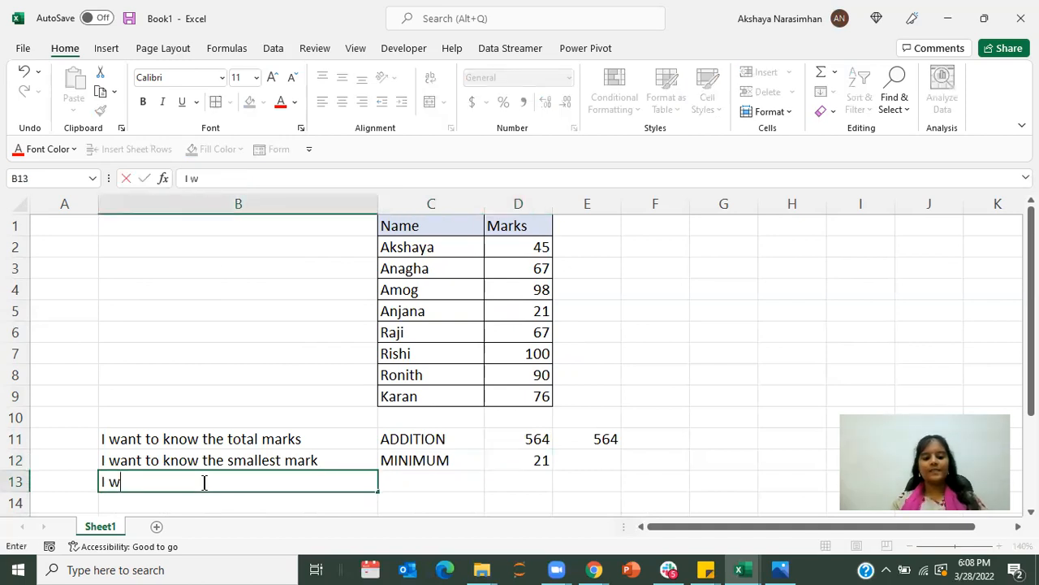
type("ant to know")
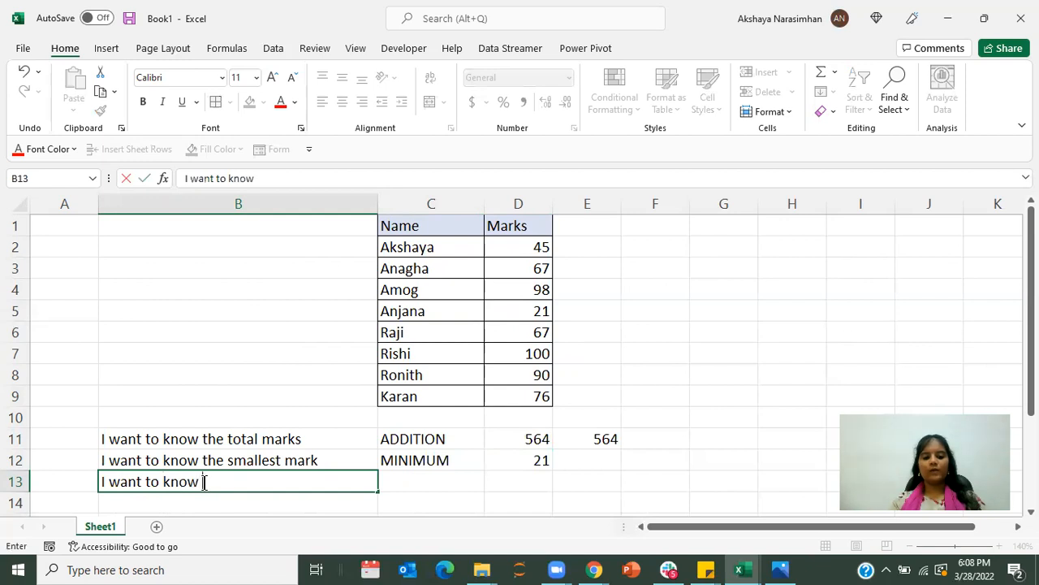
type(" the highes")
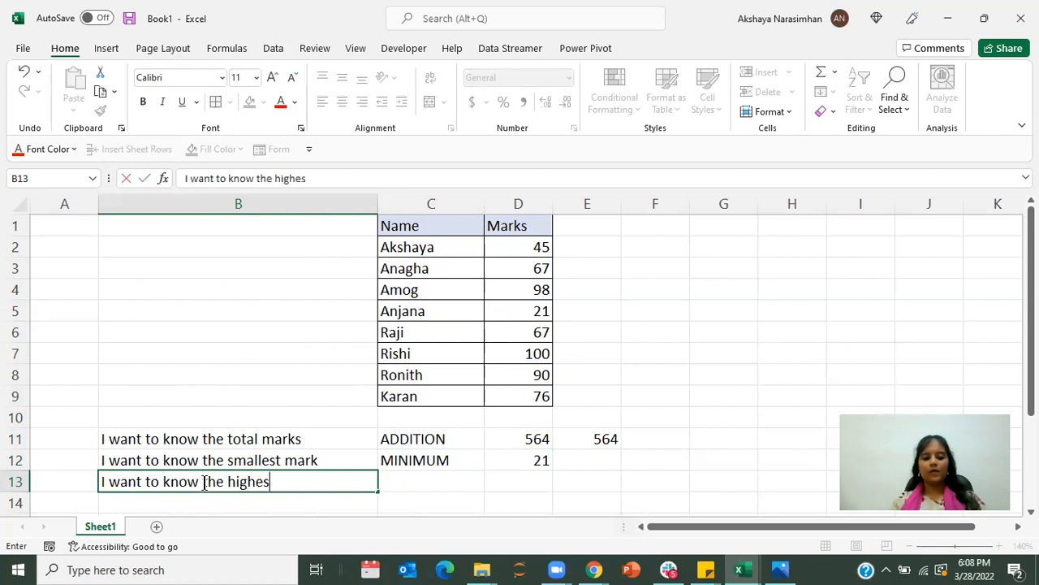
type("t mark")
key("Tab")
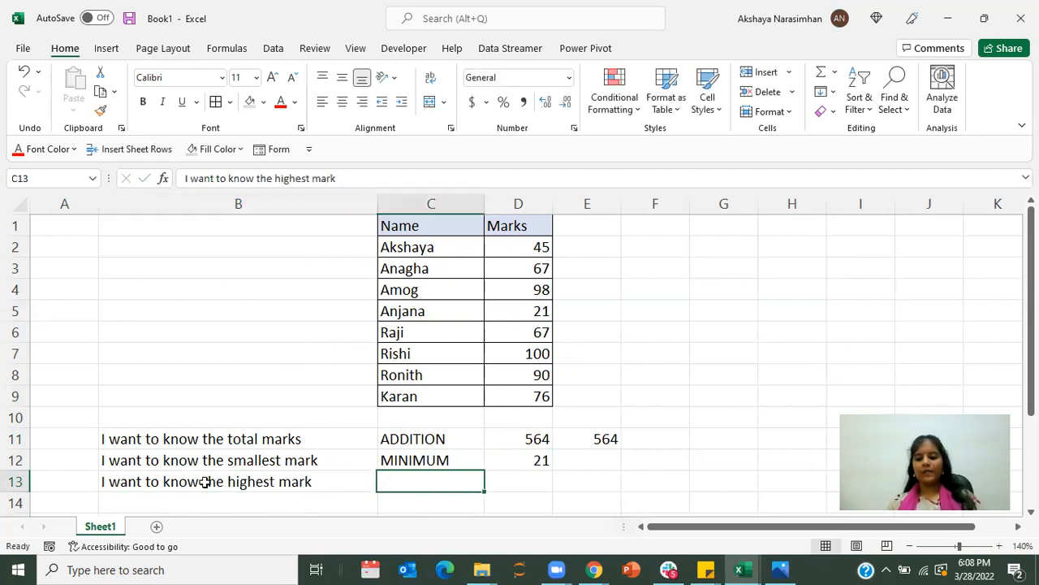
type("MAXIMUM")
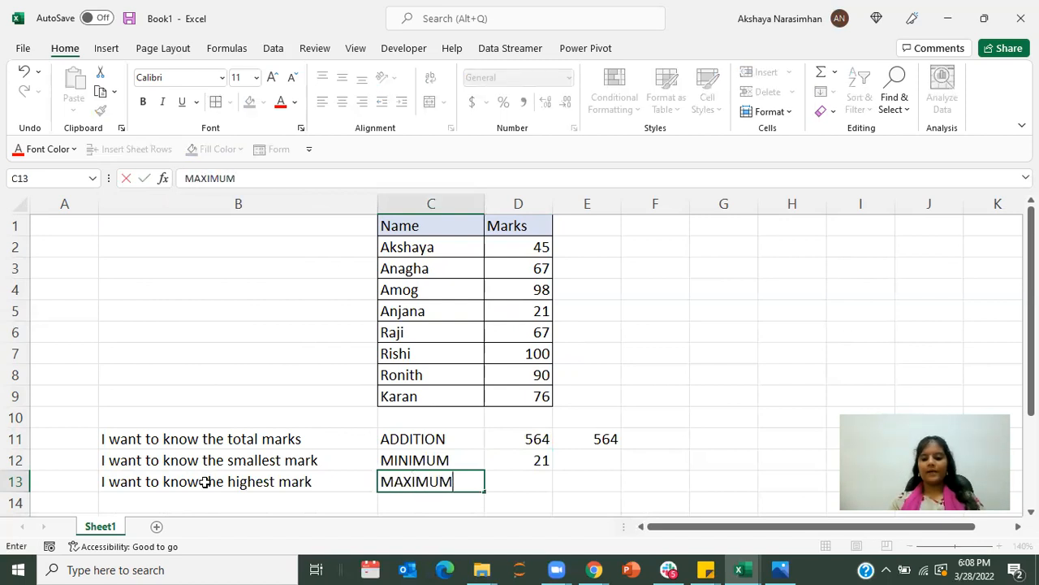
key("Tab")
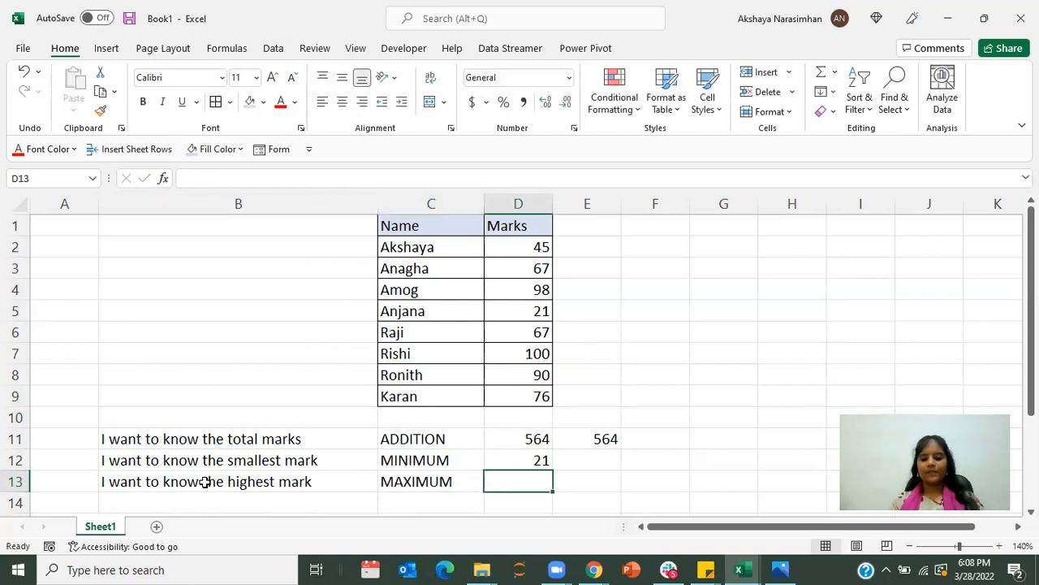
- Calculate the highest mark in D13 with the formula =MAX(D2:D9) and check it against the matching student's row
type("=max(")
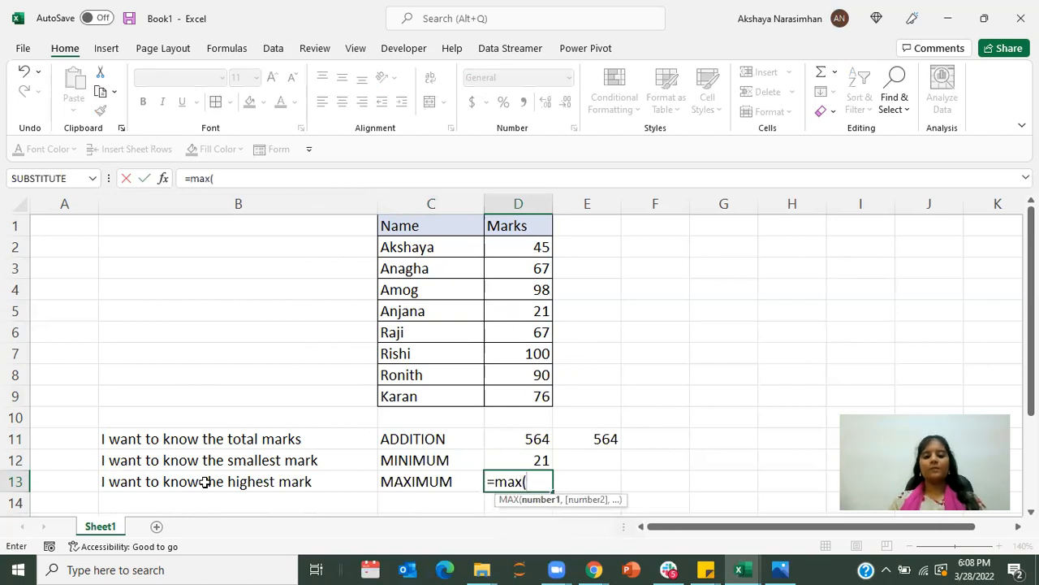
left_click(532, 253)
mouse_move(532, 257)
left_mouse_down()
mouse_move(533, 397)
mouse_move(514, 248)
left_mouse_up()
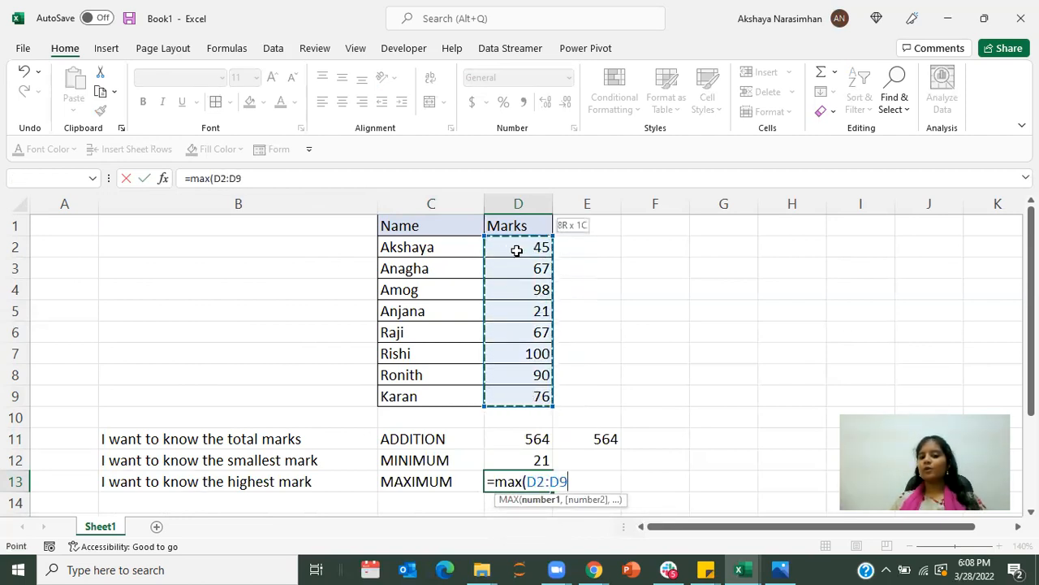
type(")")
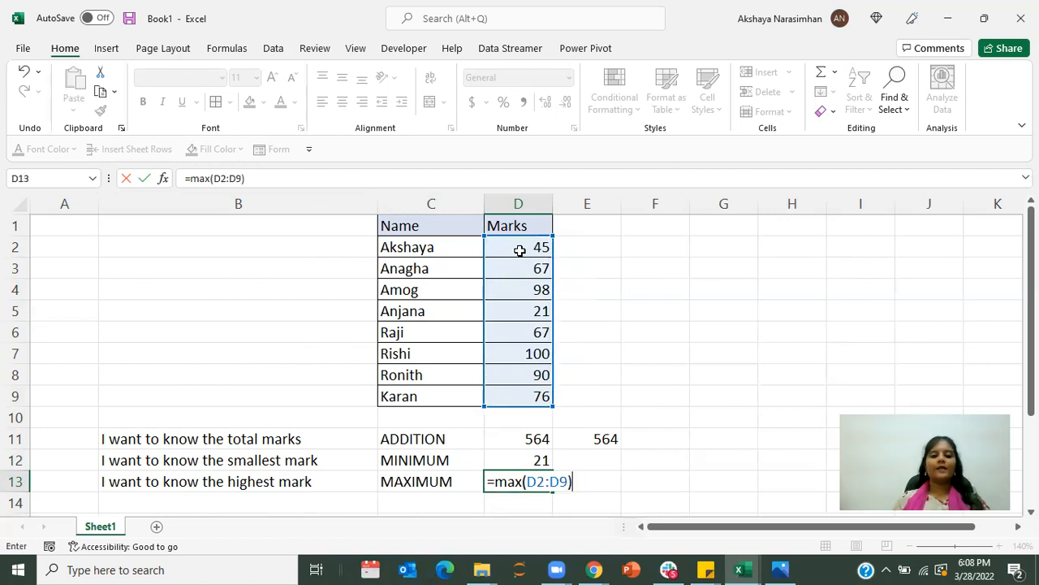
left_click_drag(191, 179, 211, 178)
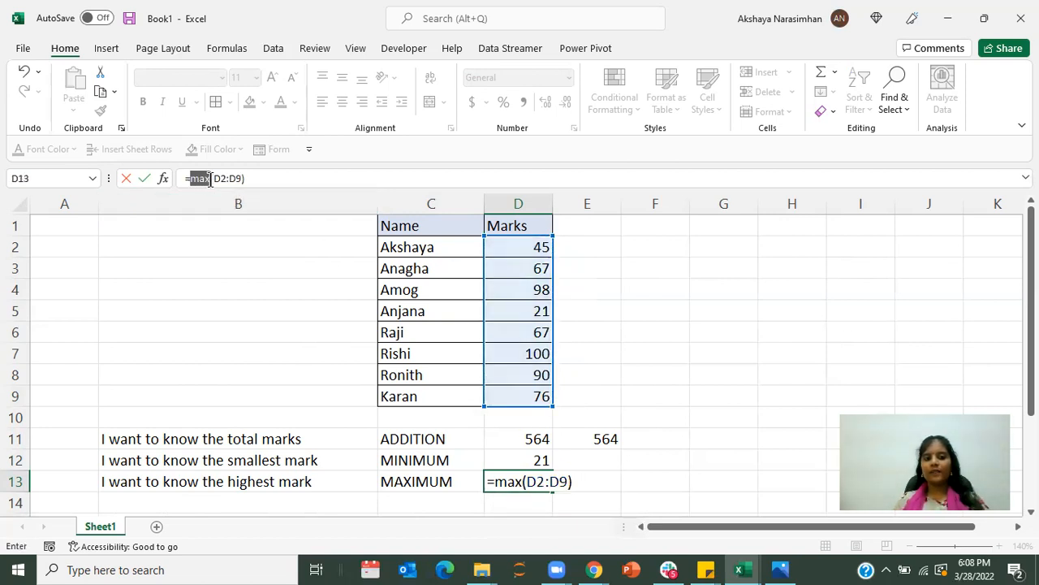
left_click(253, 176)
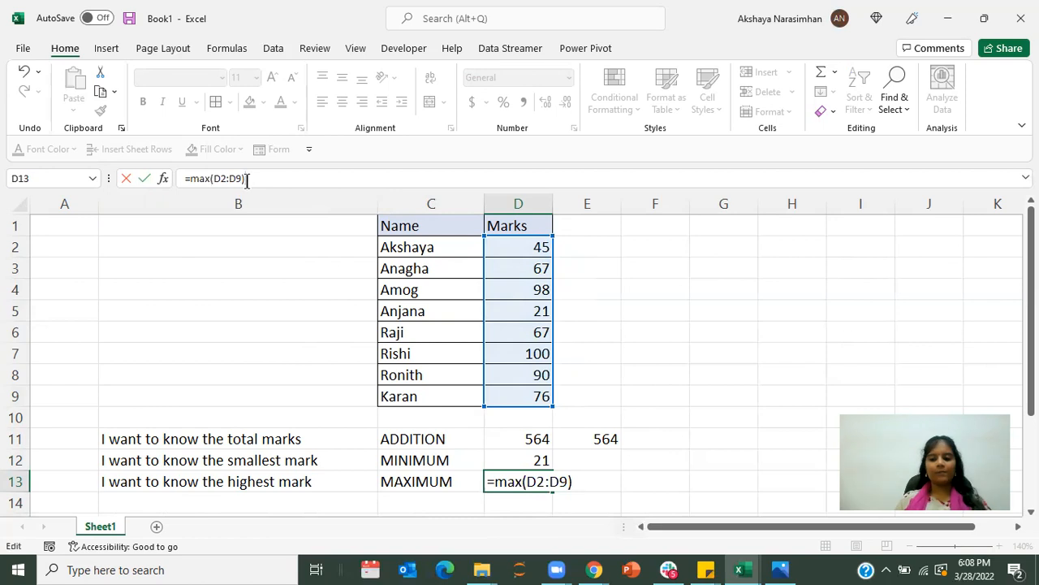
key("Return")
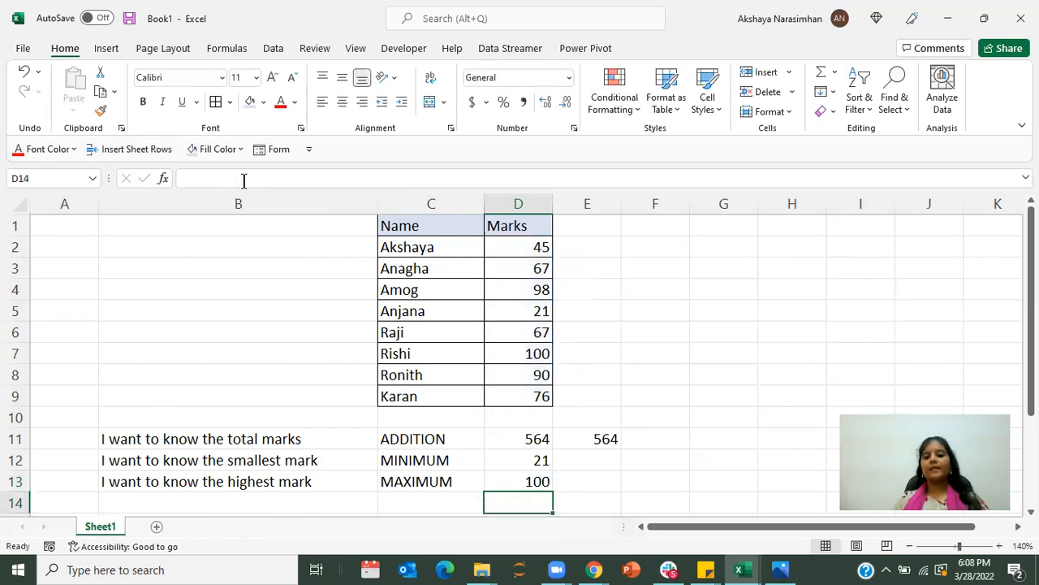
left_click(503, 354)
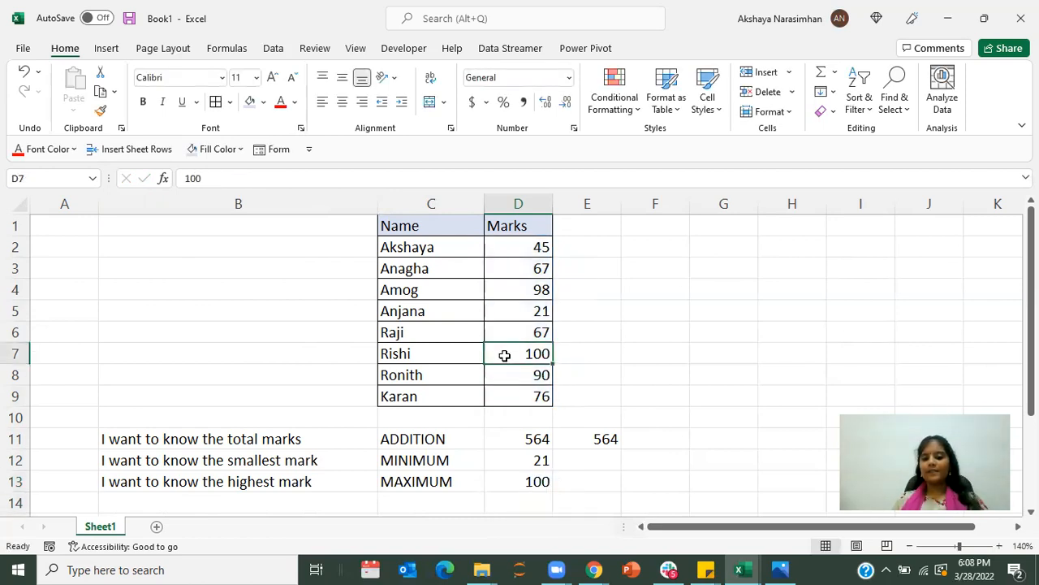
left_click(469, 353)
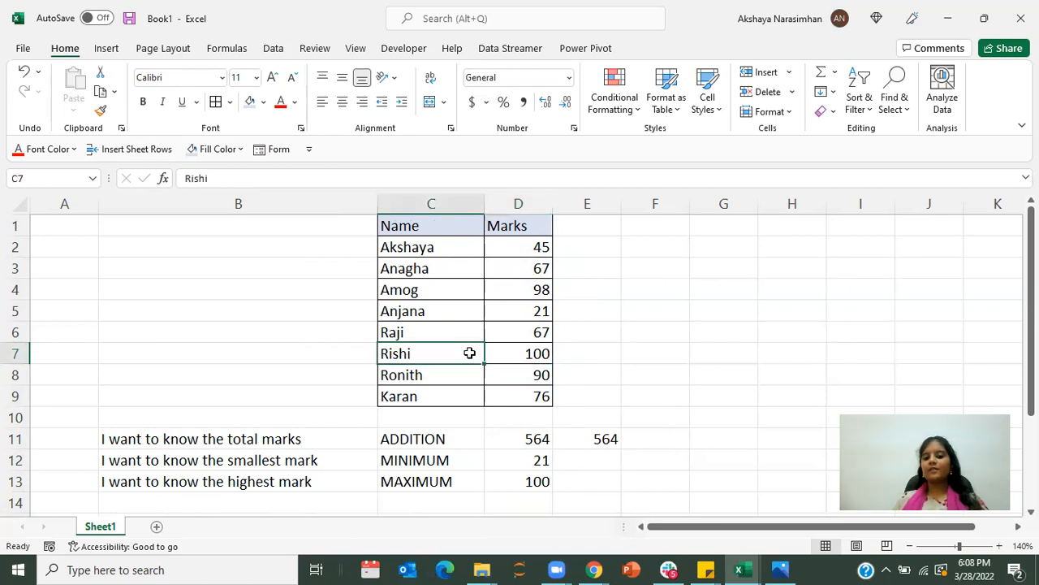
- Enter "I want to know the average of the marks" in B14 and the label "AVERAGE" in C14
left_click(297, 506)
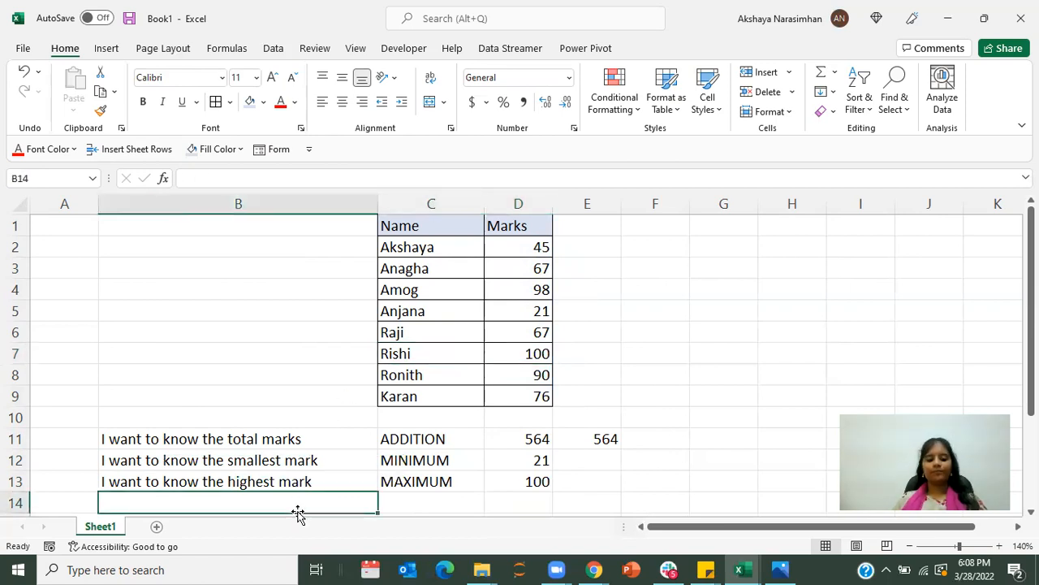
type("I want to")
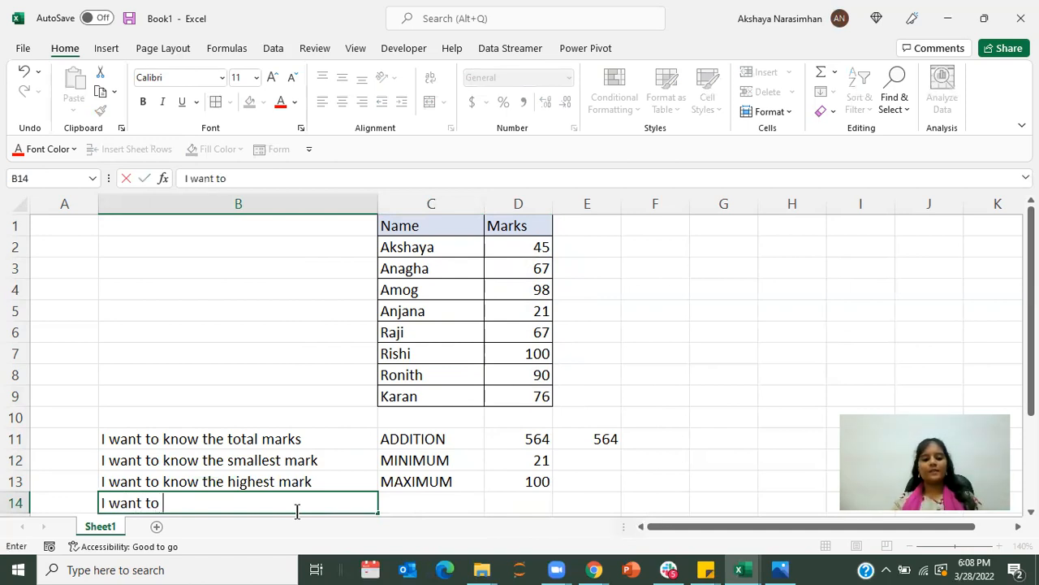
type(" know the average of the marks")
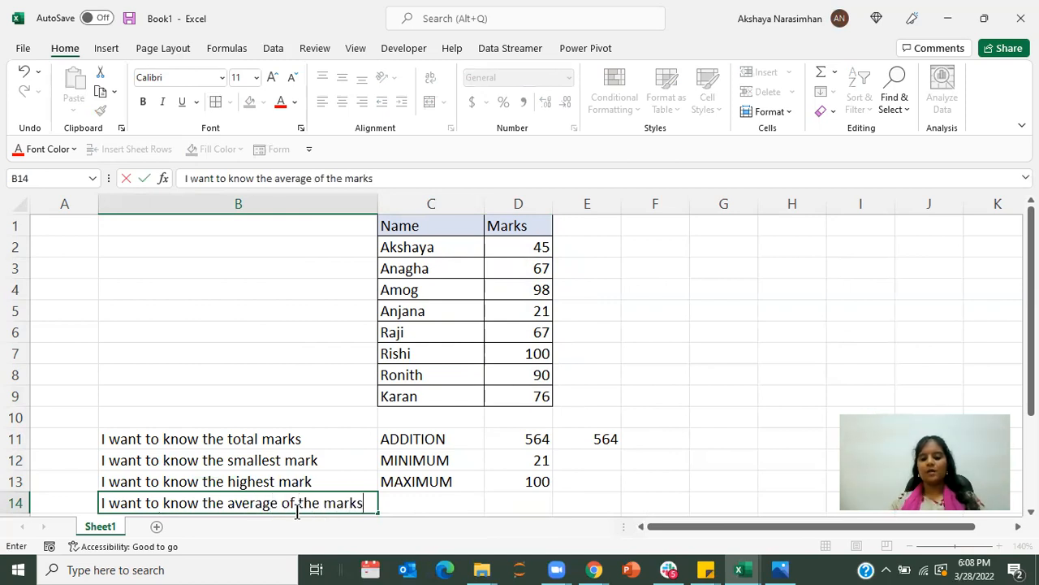
key("Tab")
type("AVER")
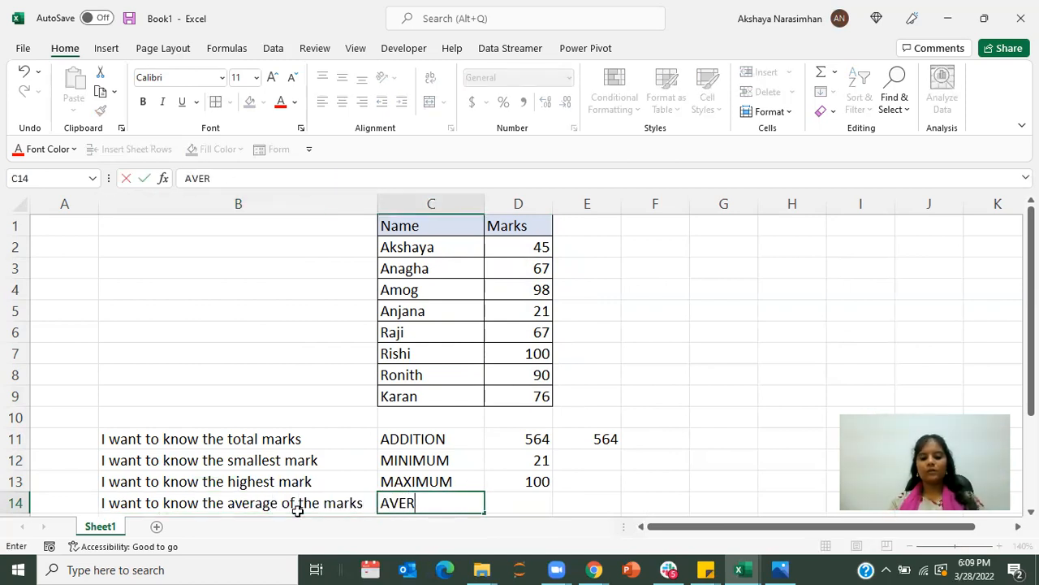
type("AGE")
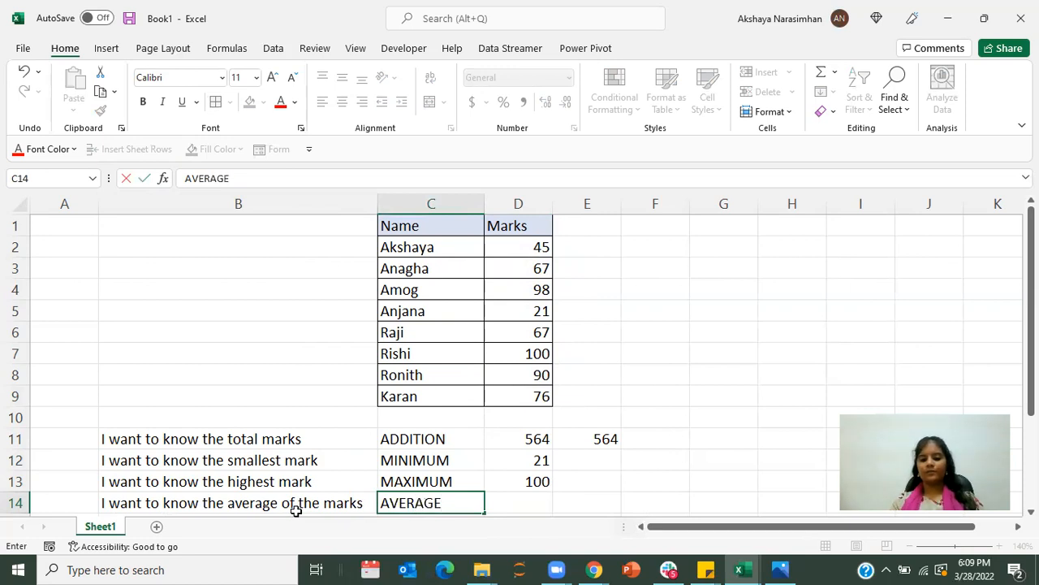
key("Tab")
- Calculate the average mark in D14 with the formula =AVERAGE(D2:D9)
type("=")
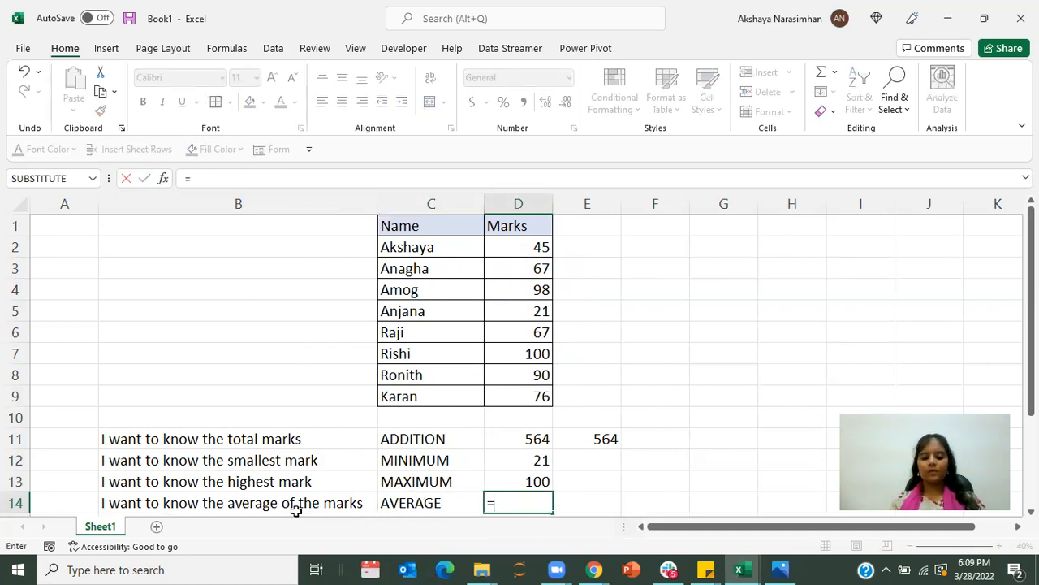
type("ave")
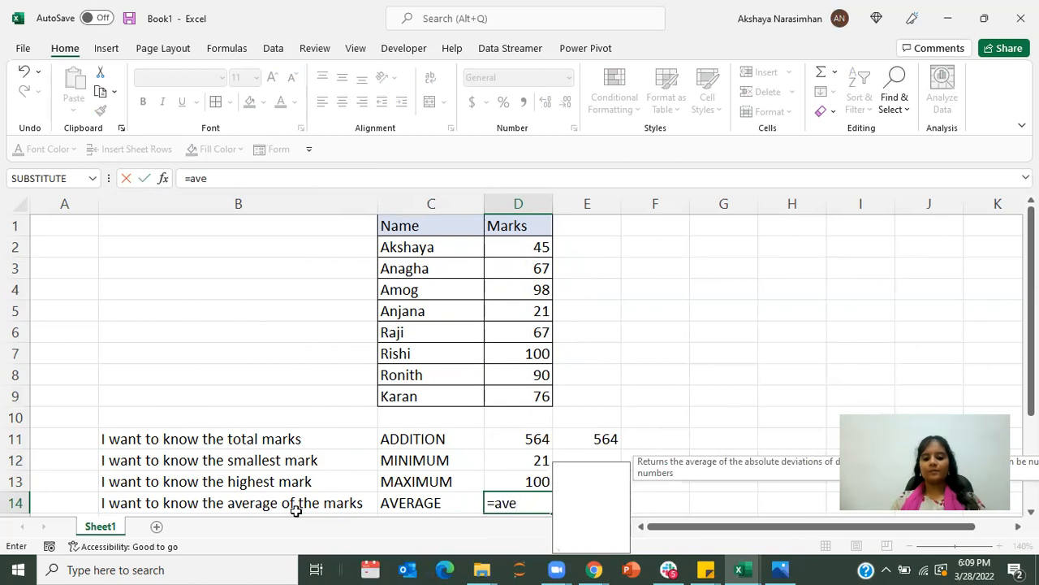
type("rage(")
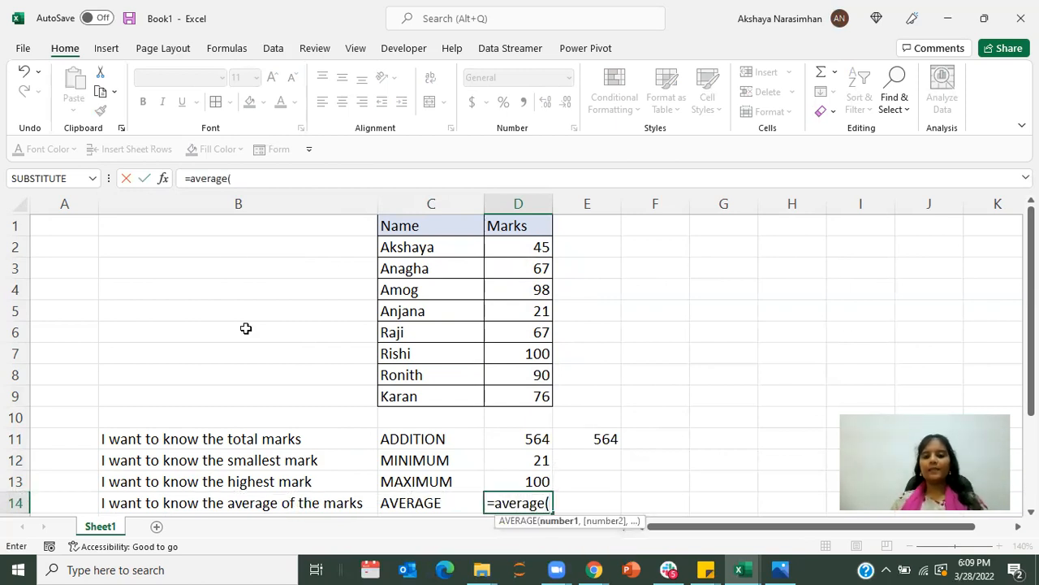
left_click(508, 396)
left_click_drag(508, 360, 532, 249)
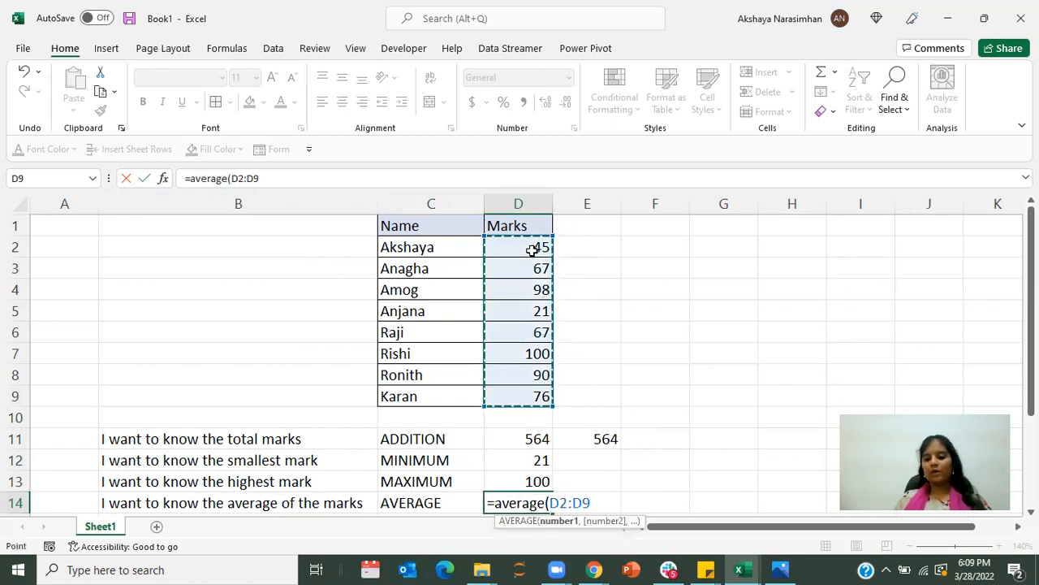
type(")")
key("Return")
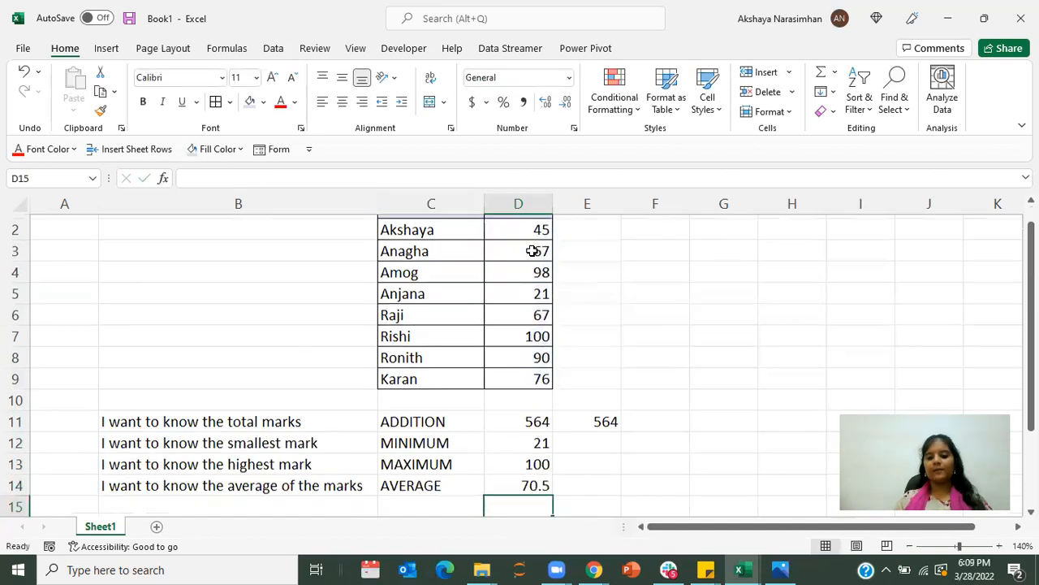
- Review the total, minimum, maximum and average results in D11 to D14 and their formulas
left_click_drag(525, 421, 516, 481)
left_click(516, 481)
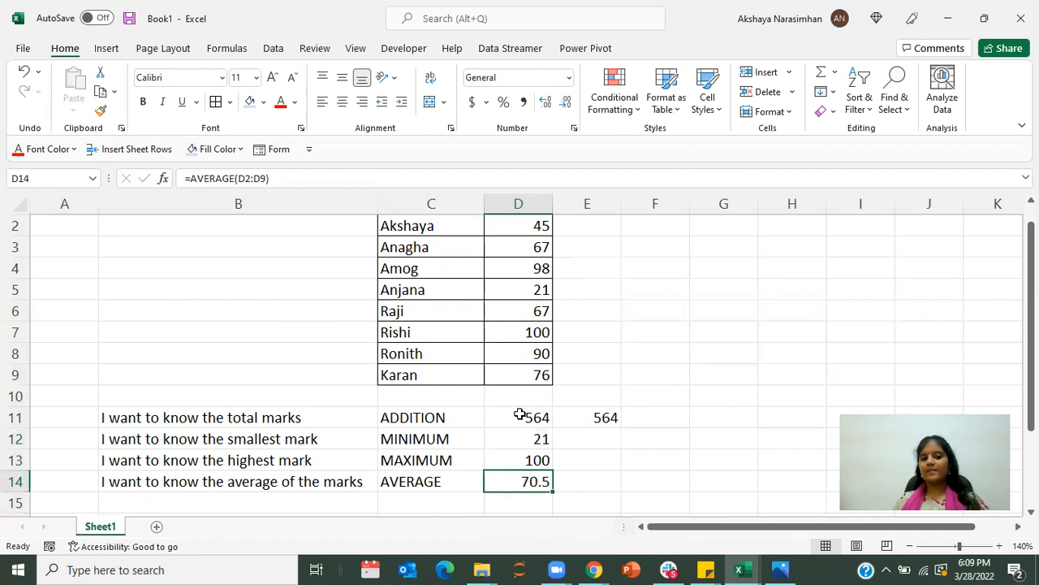
left_click(520, 413)
left_click(505, 438)
left_click(501, 462)
left_click(500, 485)
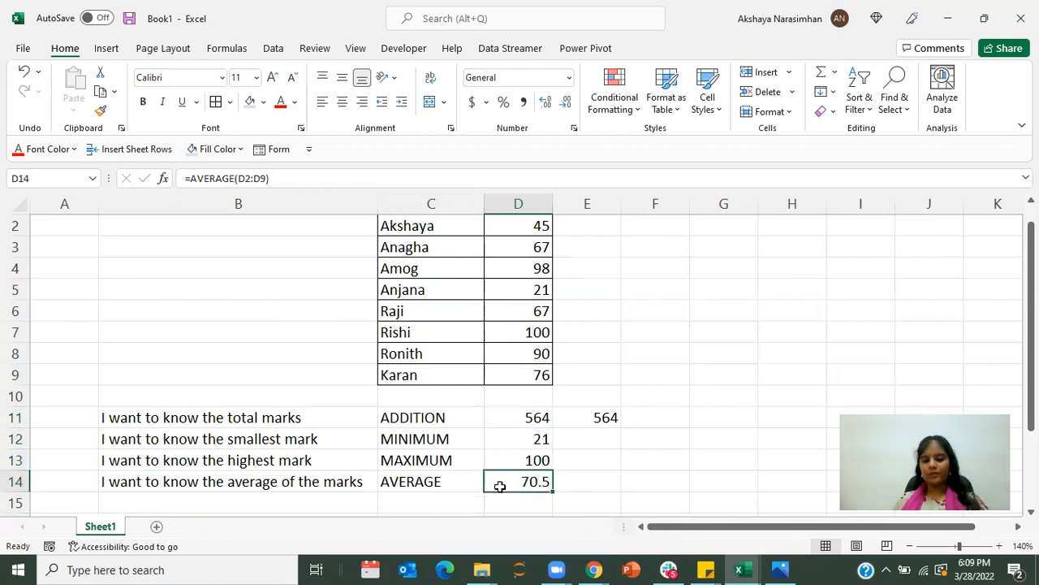
- Enter the text "I want to know today's date" in B15
left_click(349, 504)
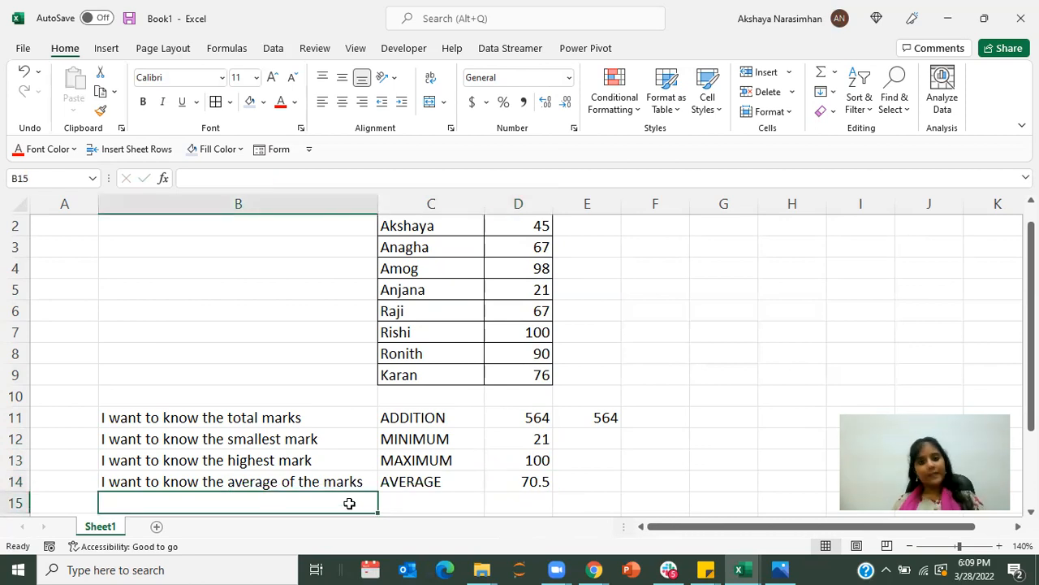
type("I")
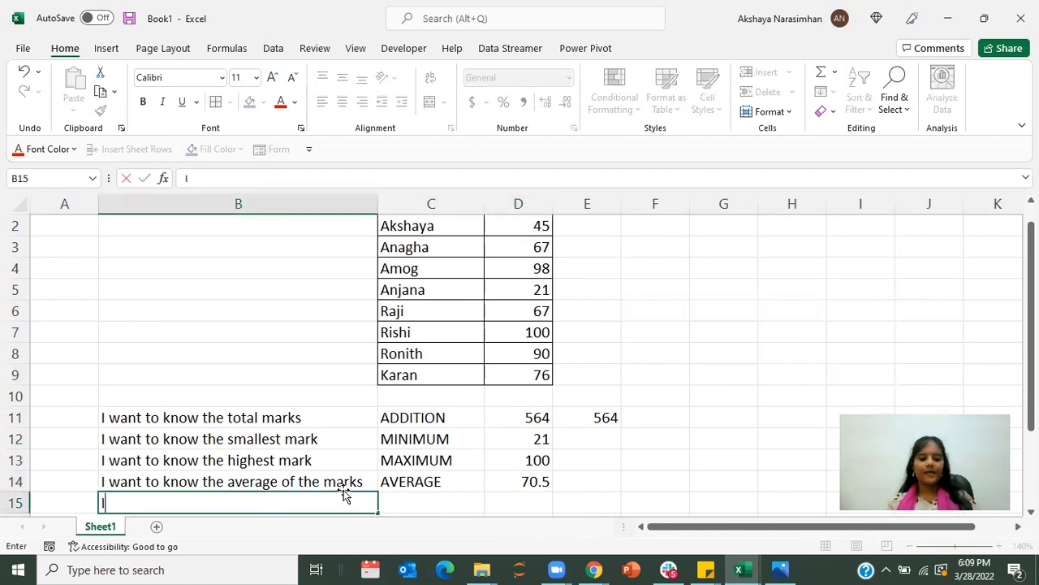
type(" want to kn")
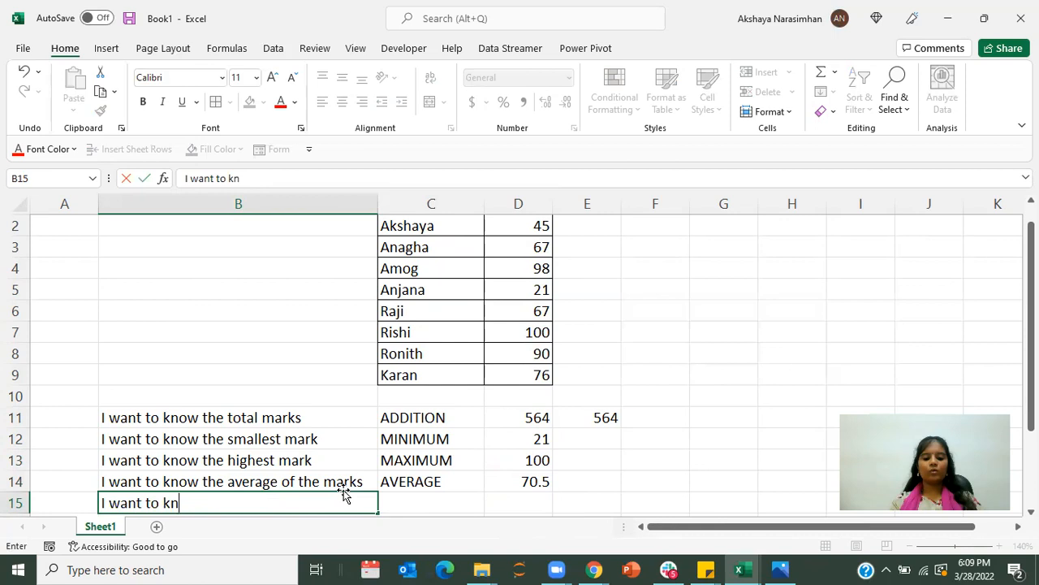
type("ow today's date")
key("Tab")
- Insert the current date in D15 with the formula =TODAY() and review the cell's formula
key("Tab")
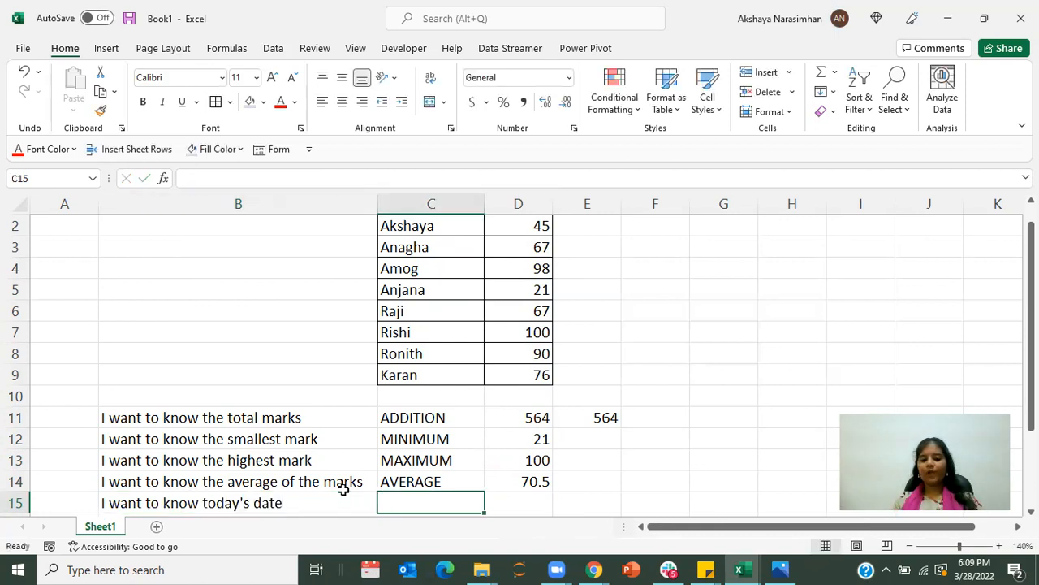
type("=")
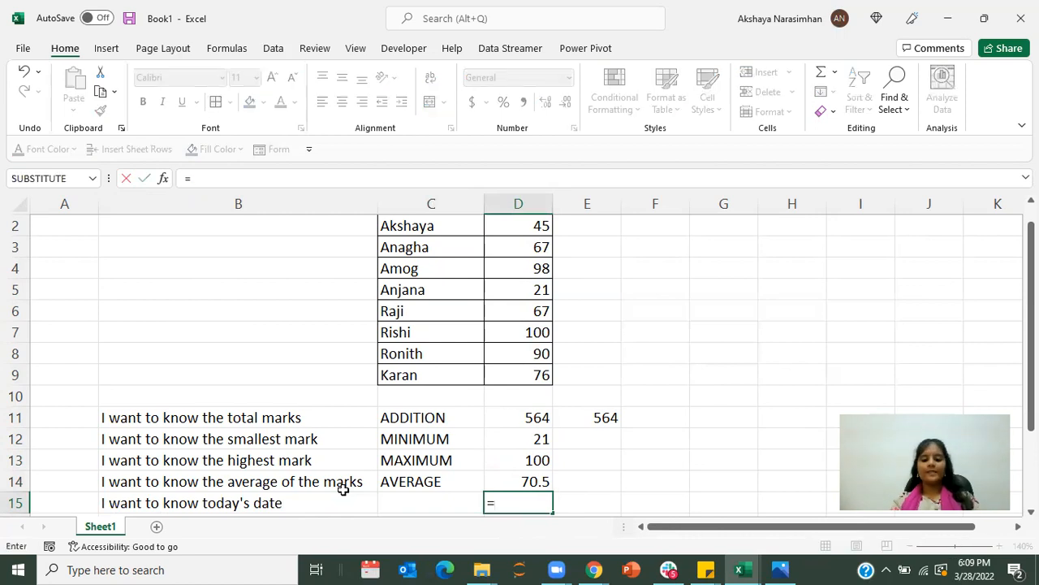
type("today()")
key("Return")
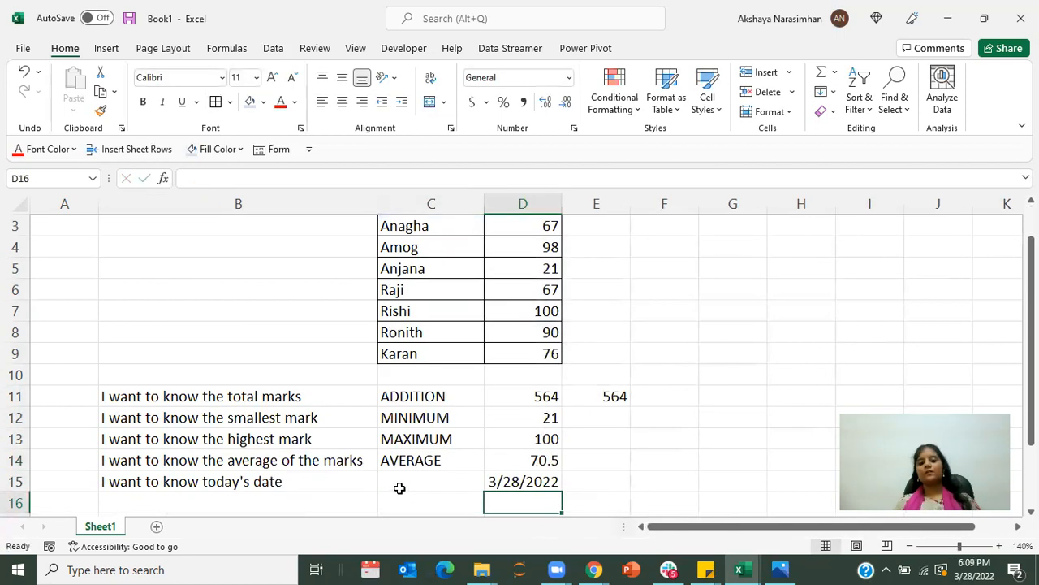
left_click(494, 482)
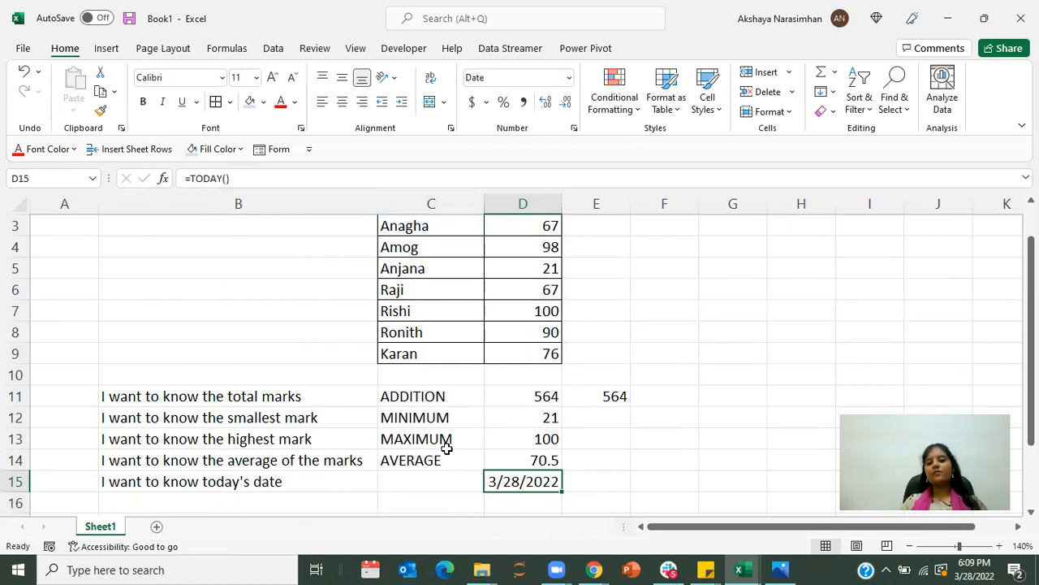
- Enter the date pattern "m/dd/yyyy" as text in D16, under the current date
left_click(527, 505)
type("m")
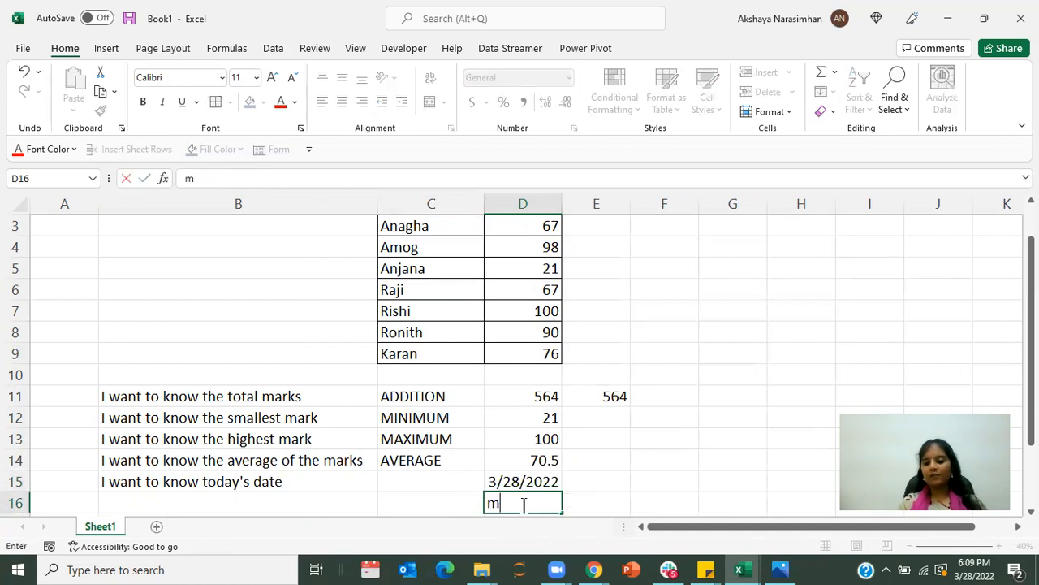
type("/dd")
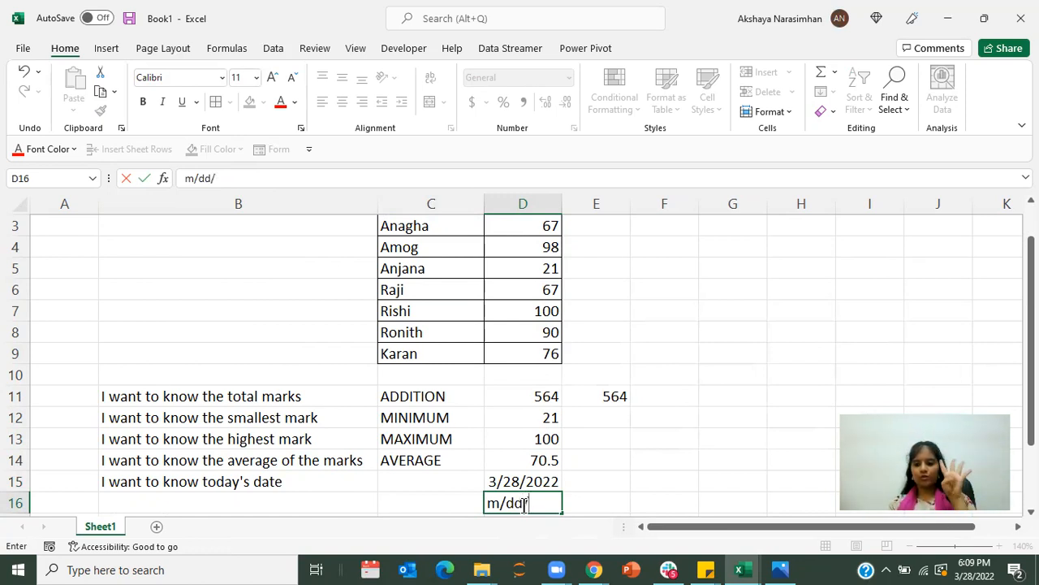
type("/yyyy")
key("Return")
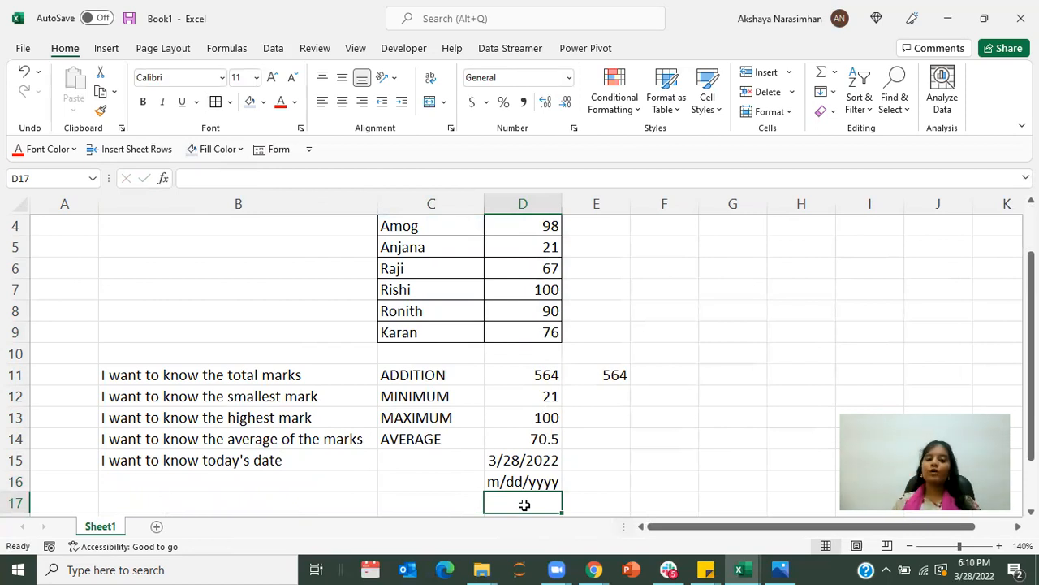
- Enter the date in day-first order as 28/03/2022 in D17
left_click(515, 460)
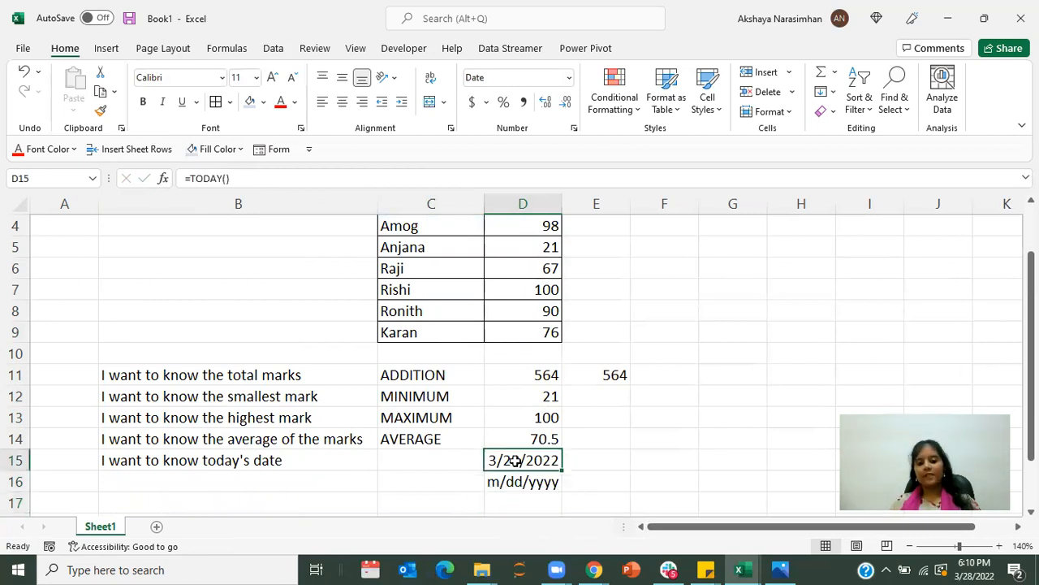
left_click(520, 501)
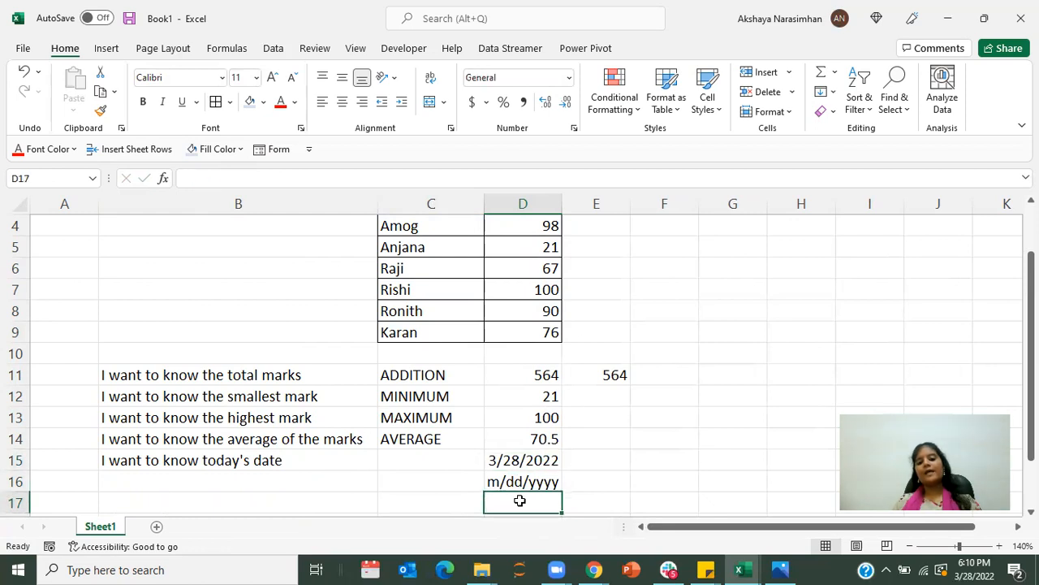
type("2")
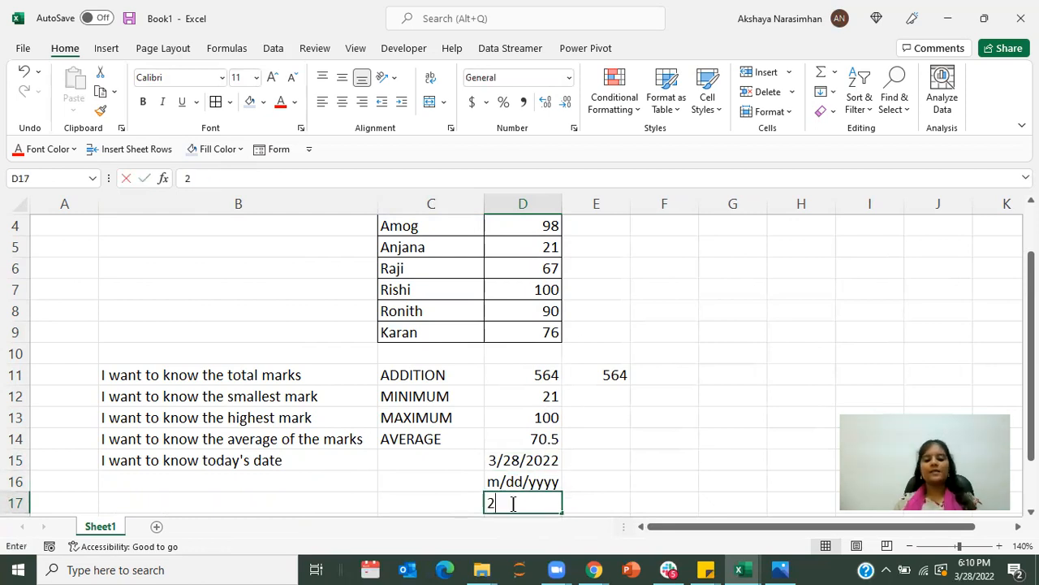
type("8/03/2022")
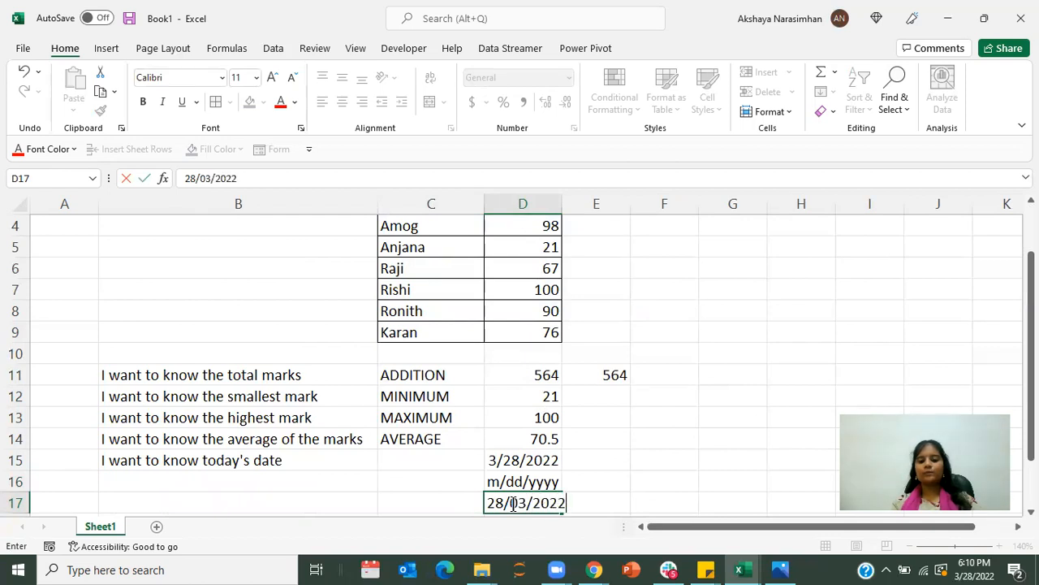
key("Return")
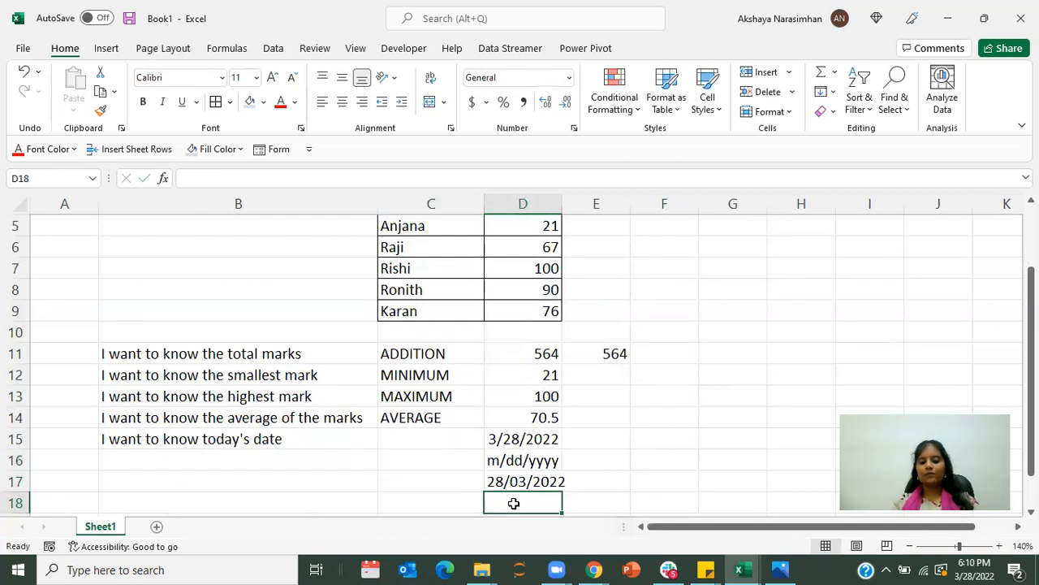
- Enter the date pattern "dd/mm/yyyy" as text in D18, under the day-first date
type("dd")
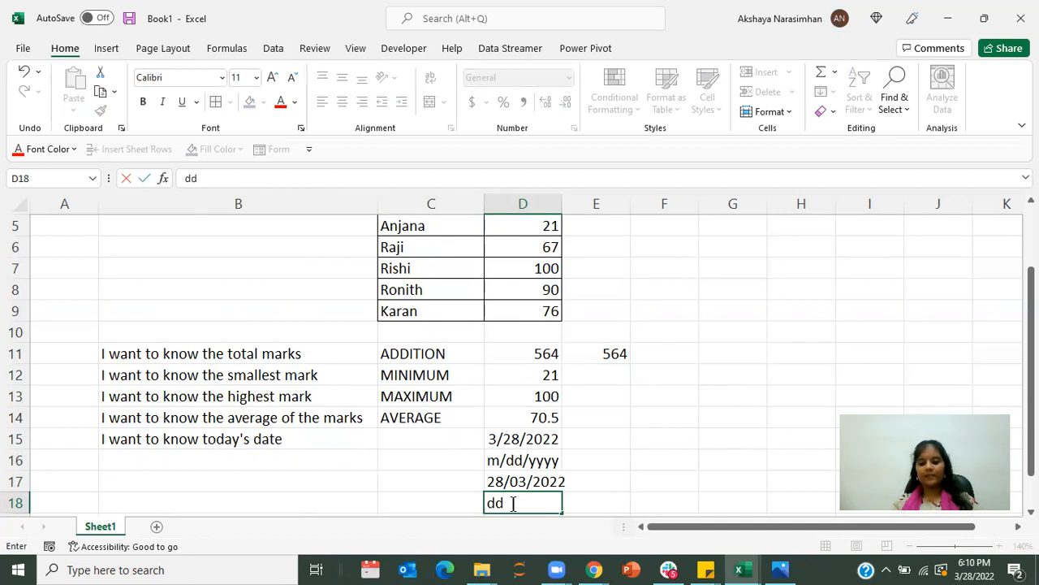
type("/mm")
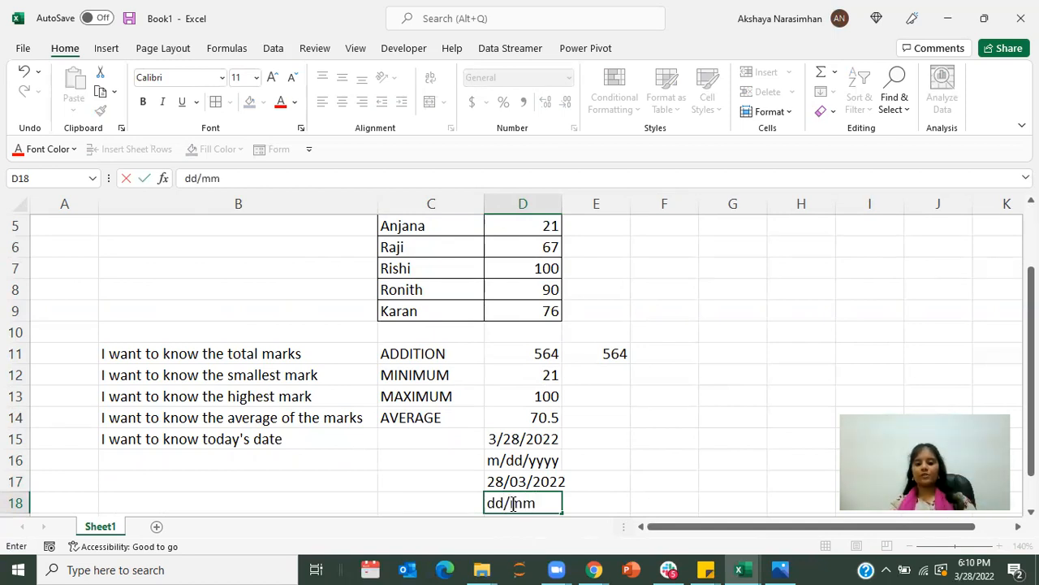
type("/yyyy")
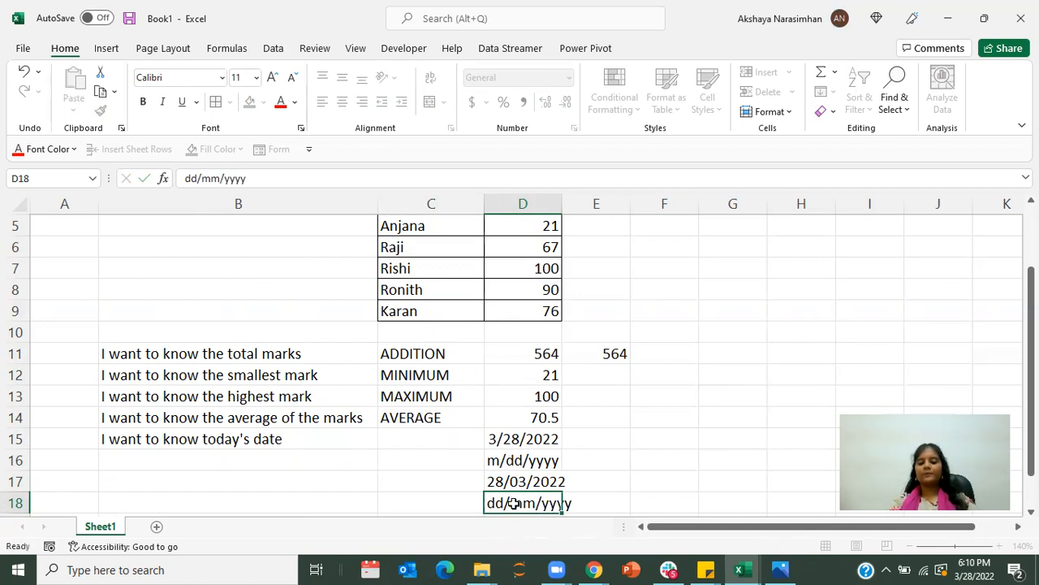
key("Return")
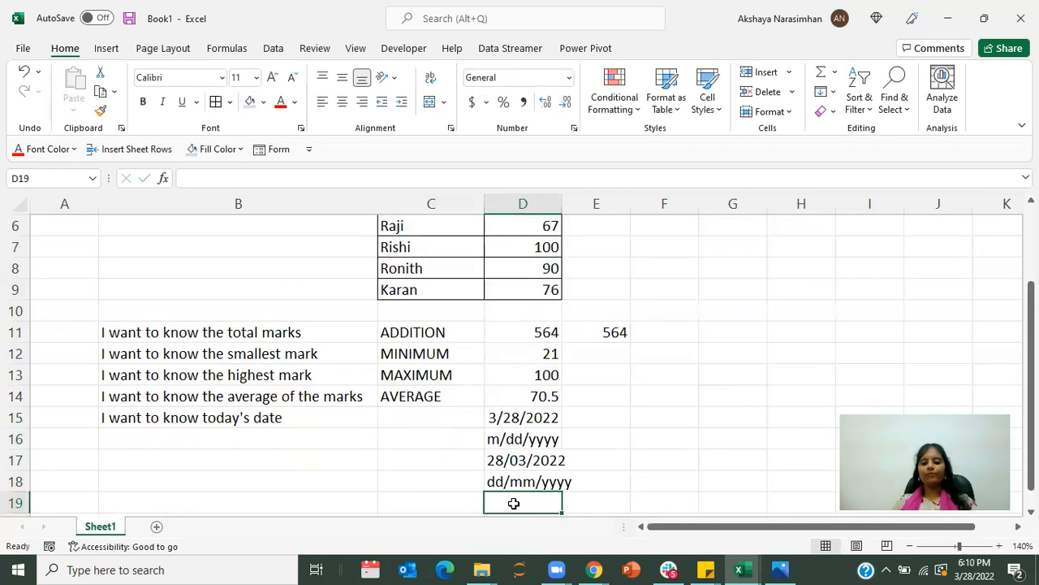
- Apply the custom number format dd/mm/yyyy to the TODAY date in D15
left_click(524, 417)
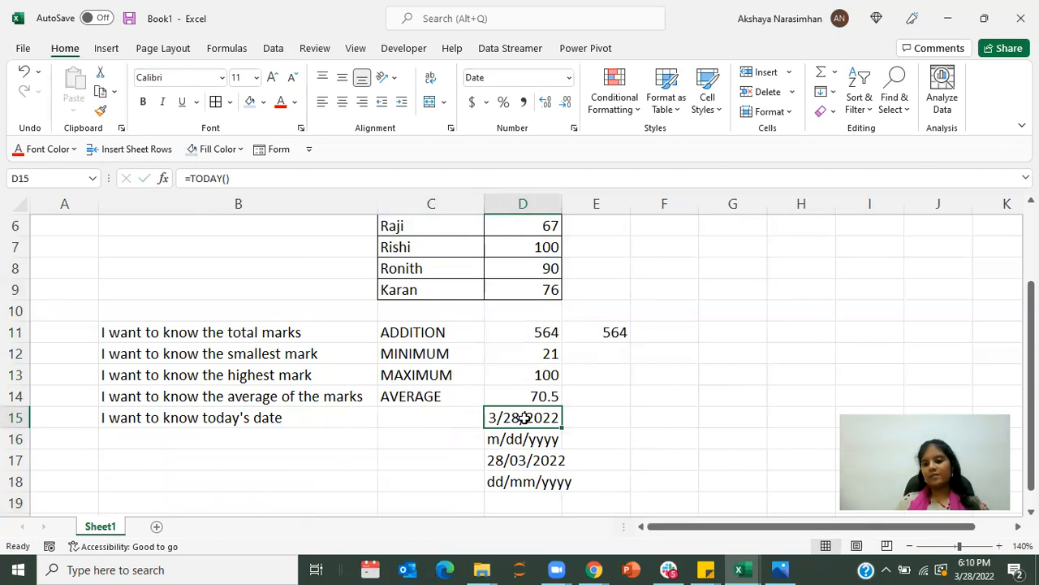
left_click(568, 77)
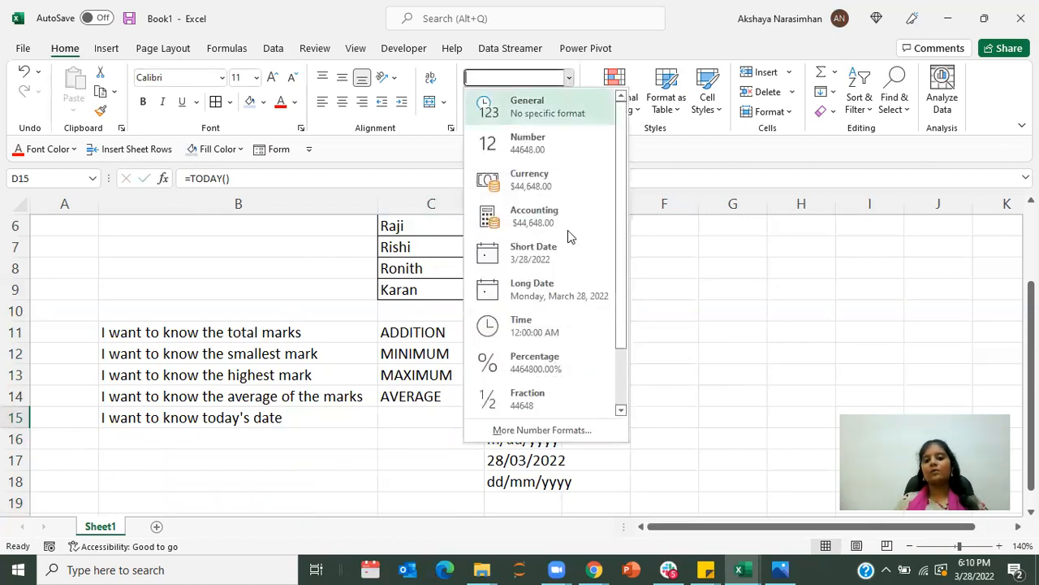
left_click(532, 437)
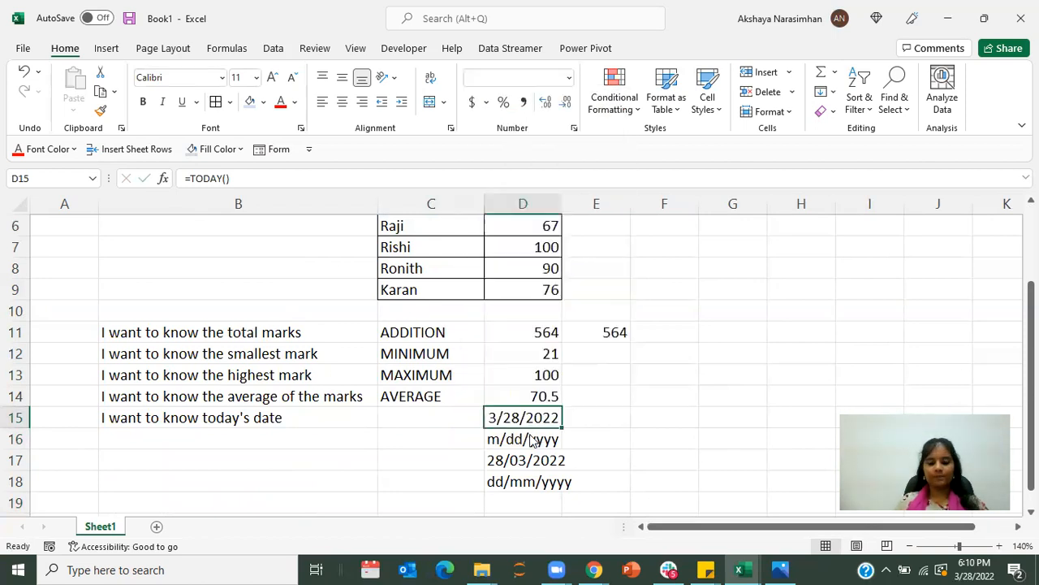
left_click(325, 301)
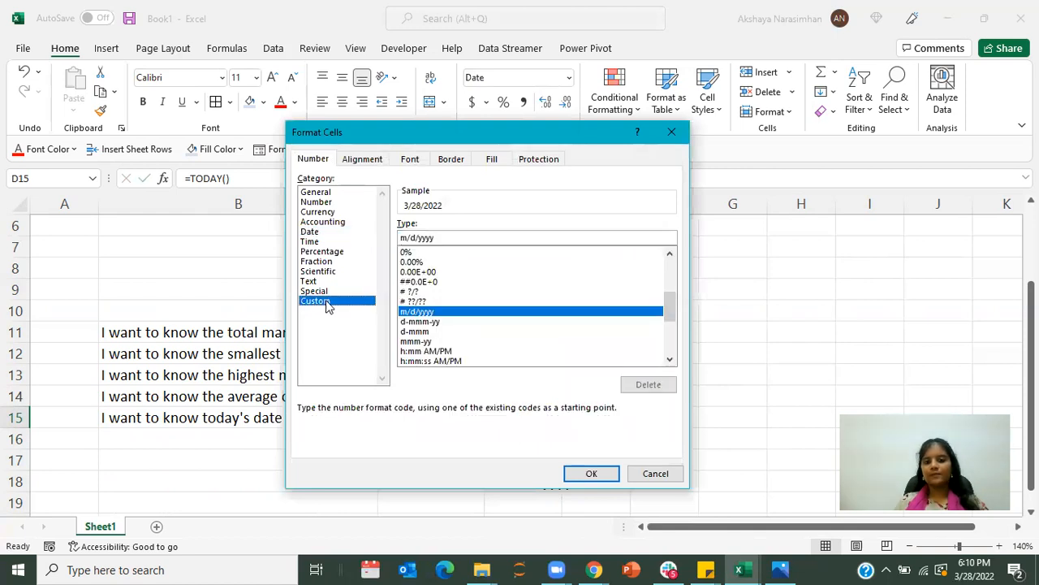
left_click(438, 237)
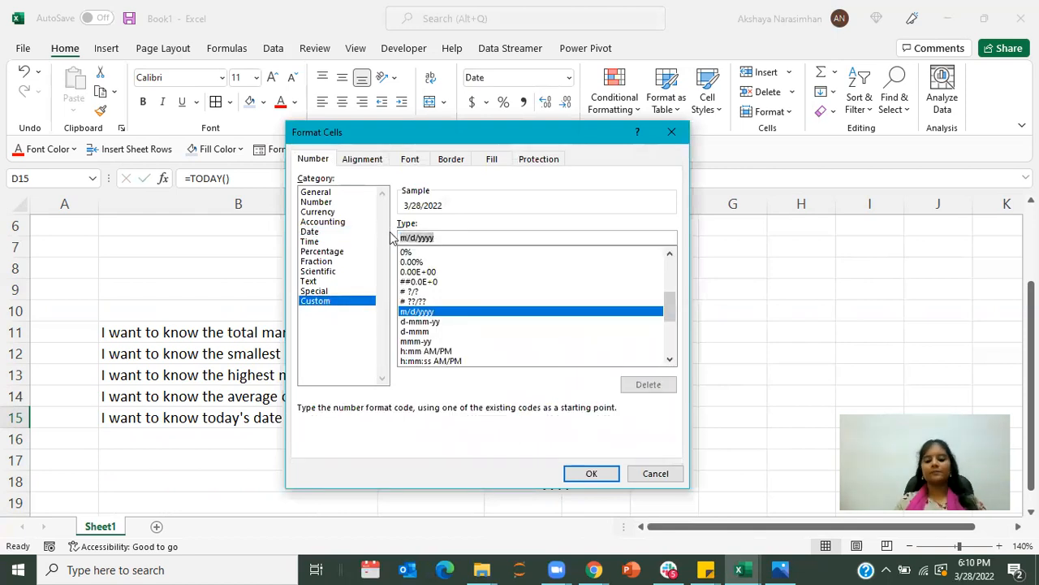
type("dd/mm")
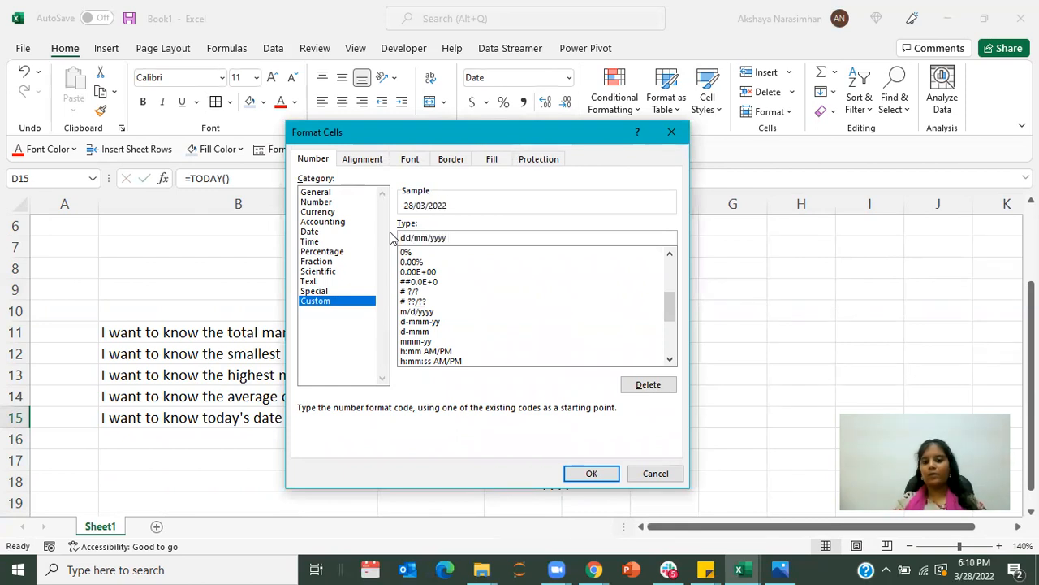
key("Return")
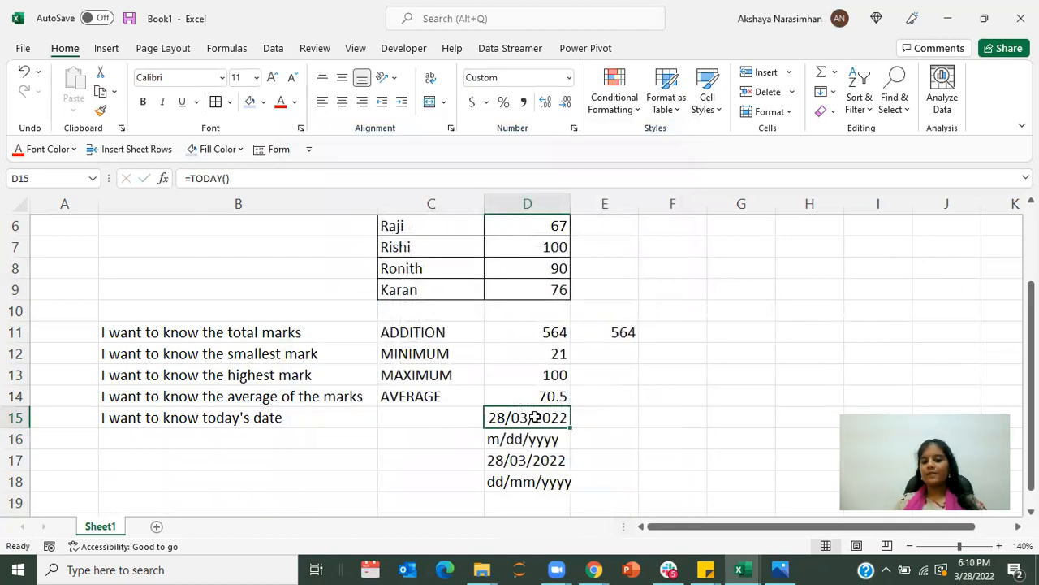
- Compare the formatted TODAY date in D15 with the manually entered date in D17
left_click(522, 457)
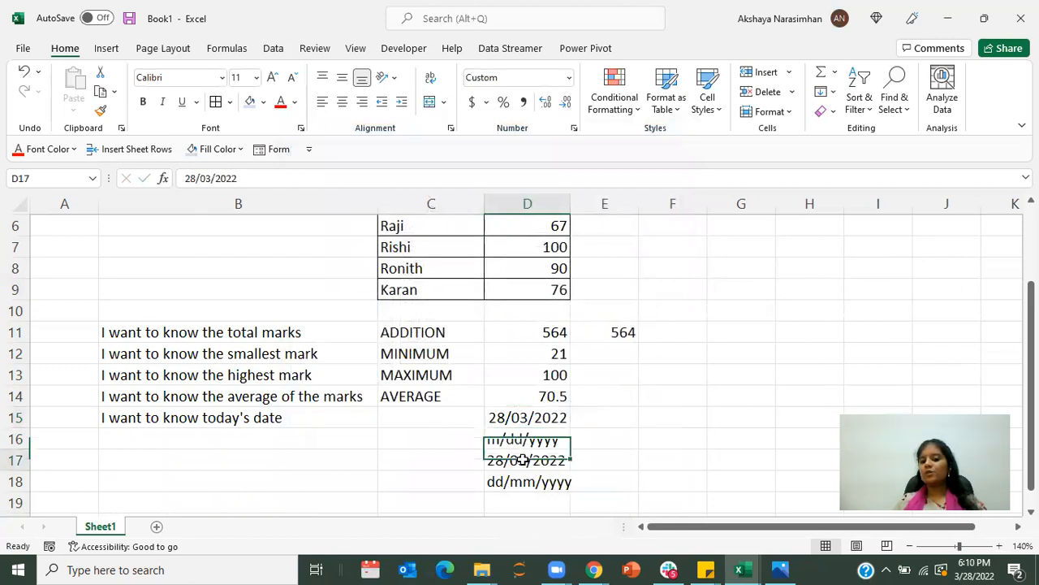
left_click(515, 413)
left_click(517, 459)
left_click(517, 417)
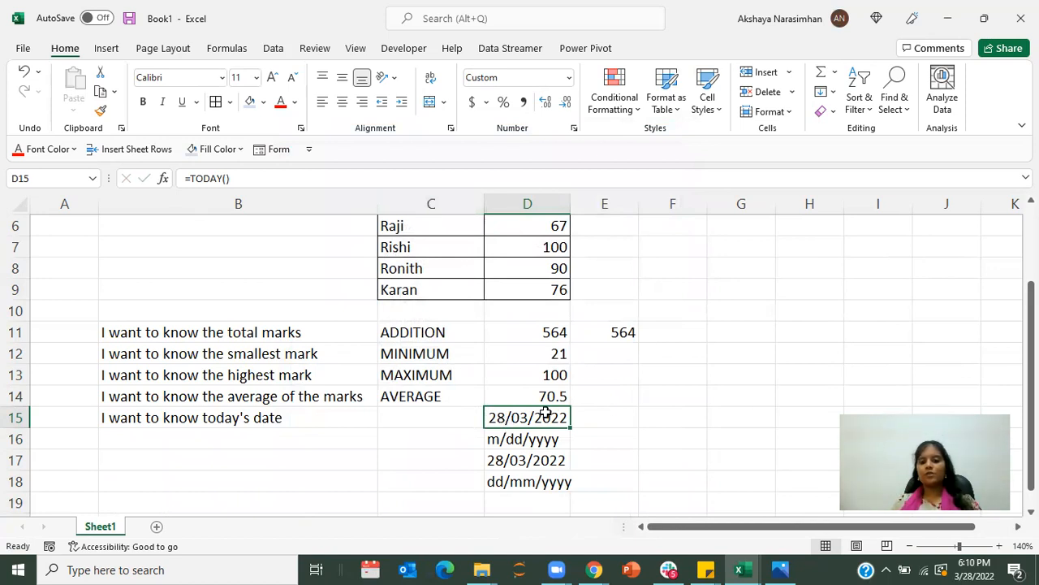
left_click(591, 463)
left_click(408, 482)
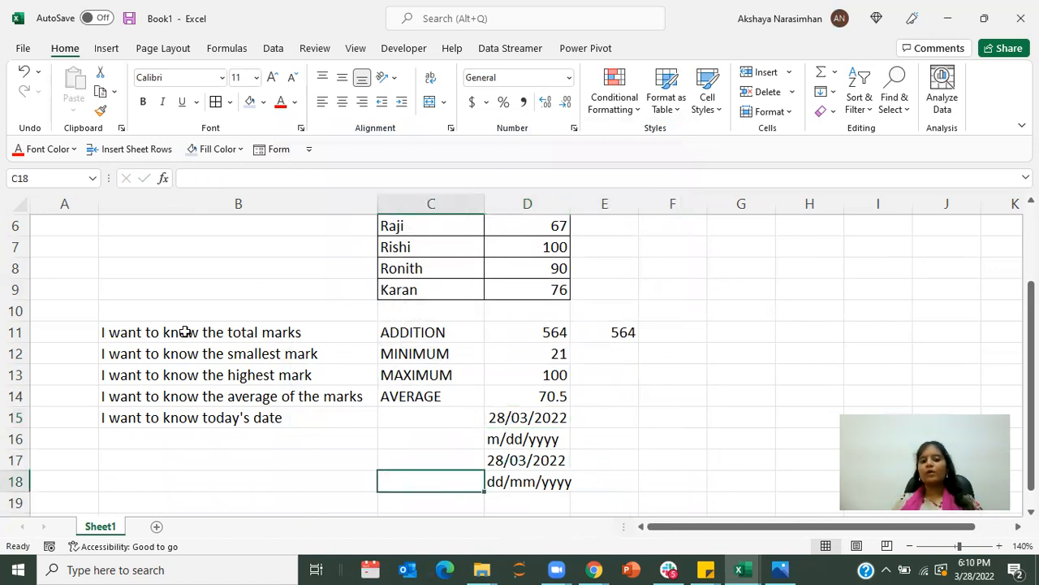
- Review the Name and Marks table in C1:D9 and the descriptions and formula results below it
scroll(660, 375, "up", 2)
left_click_drag(412, 225, 535, 419)
left_click(445, 289)
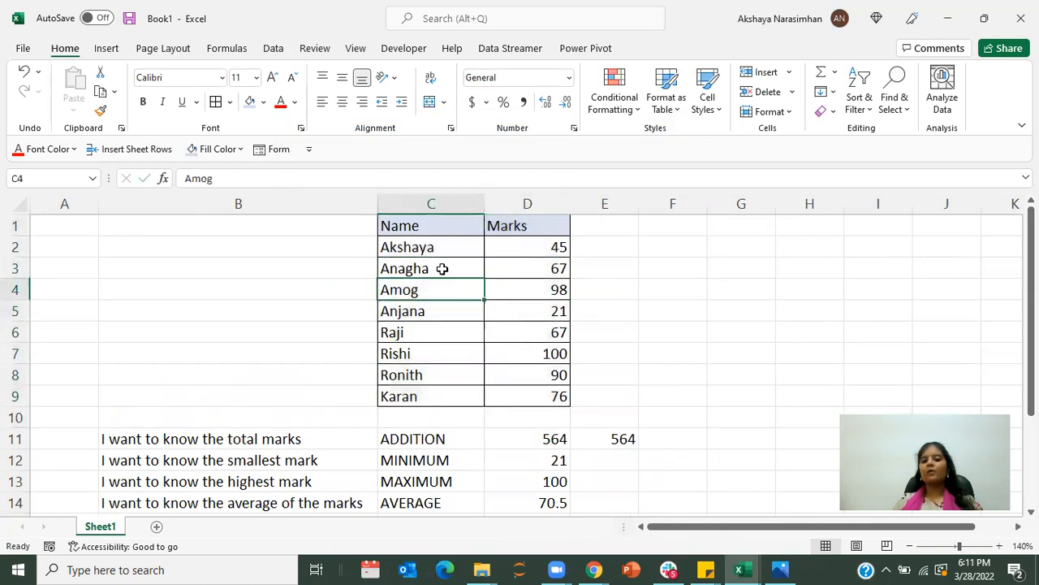
left_click_drag(393, 226, 528, 397)
left_click_drag(533, 225, 422, 234)
scroll(365, 381, "down", 1)
left_click_drag(327, 375, 562, 460)
left_click(698, 445)
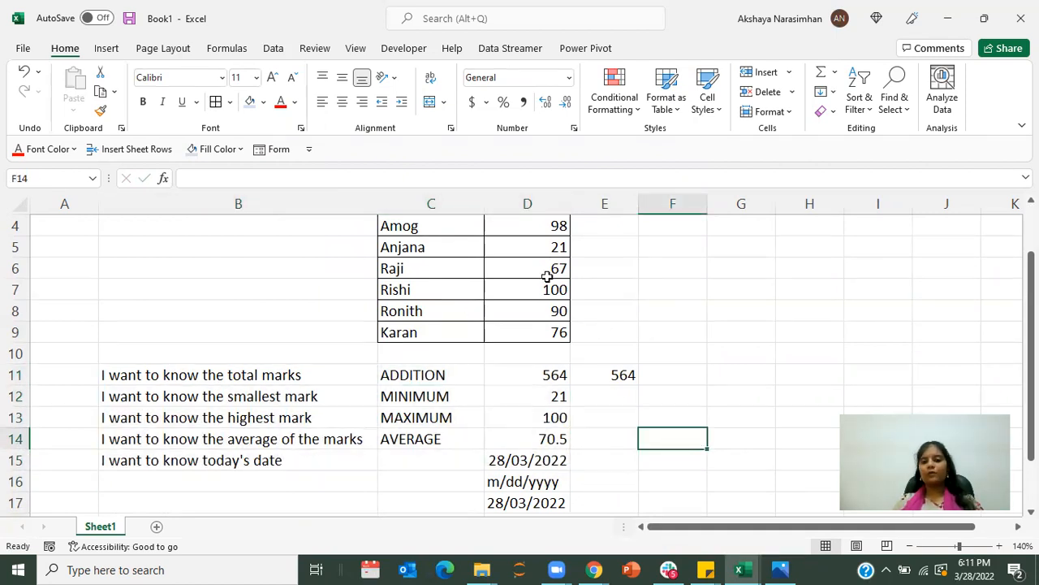
- Close the Book1 workbook and switch to Class Marksheet.jpg in Photos, placing its window on the left half of the desktop
left_click(1020, 18)
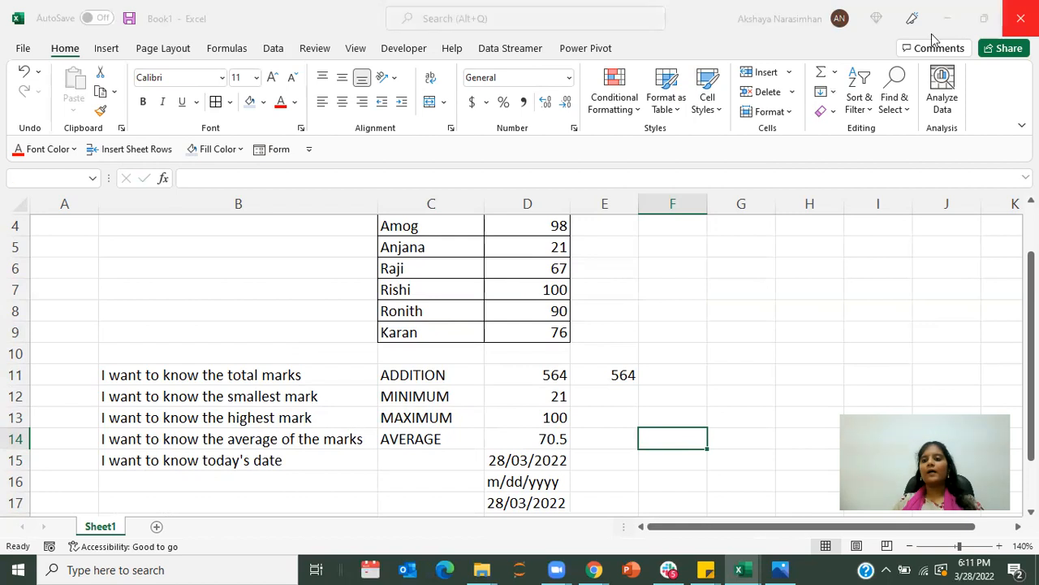
left_click(581, 369)
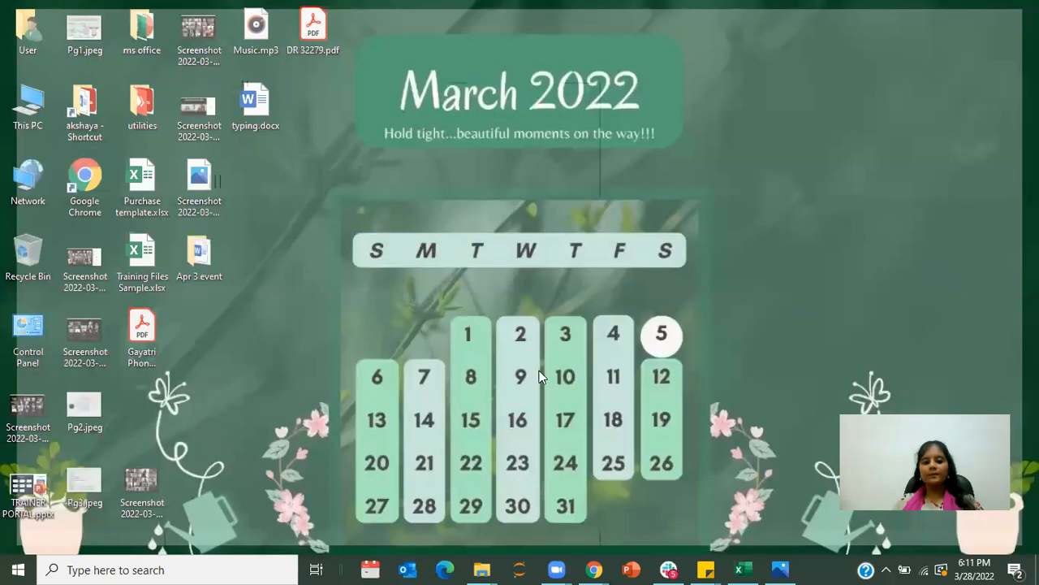
left_click(773, 566)
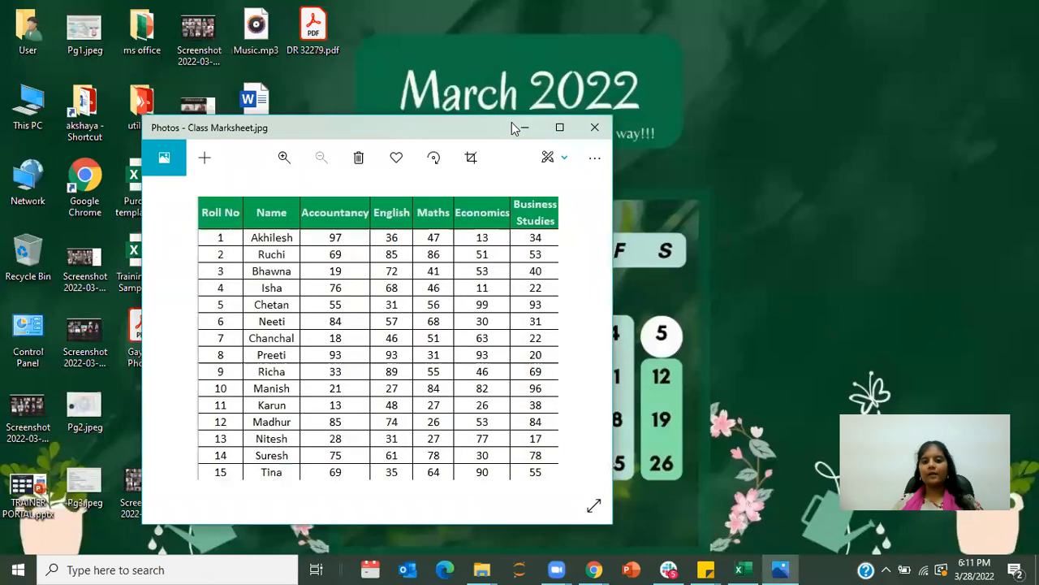
left_click(544, 122)
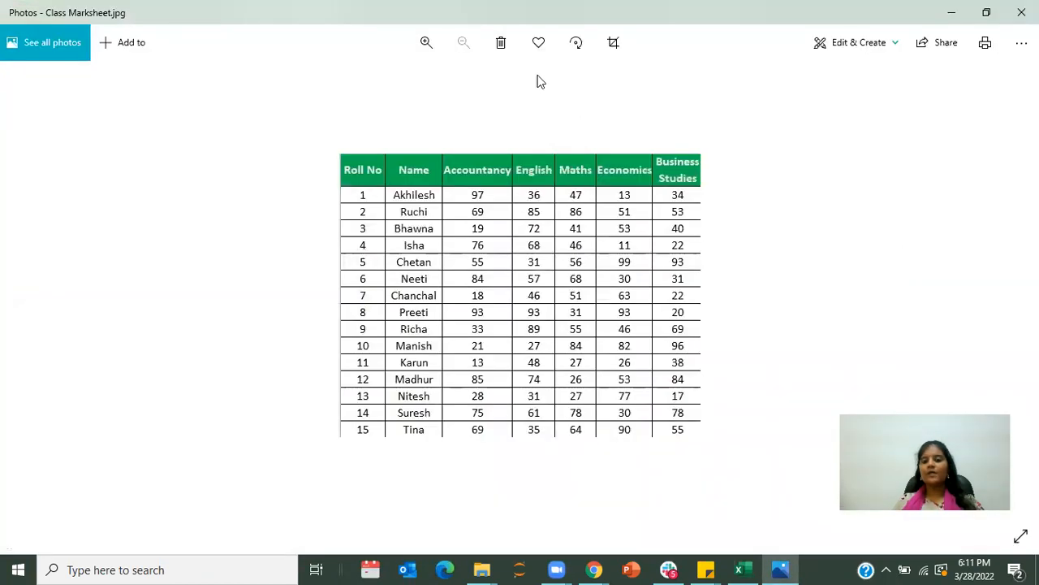
left_click(993, 7)
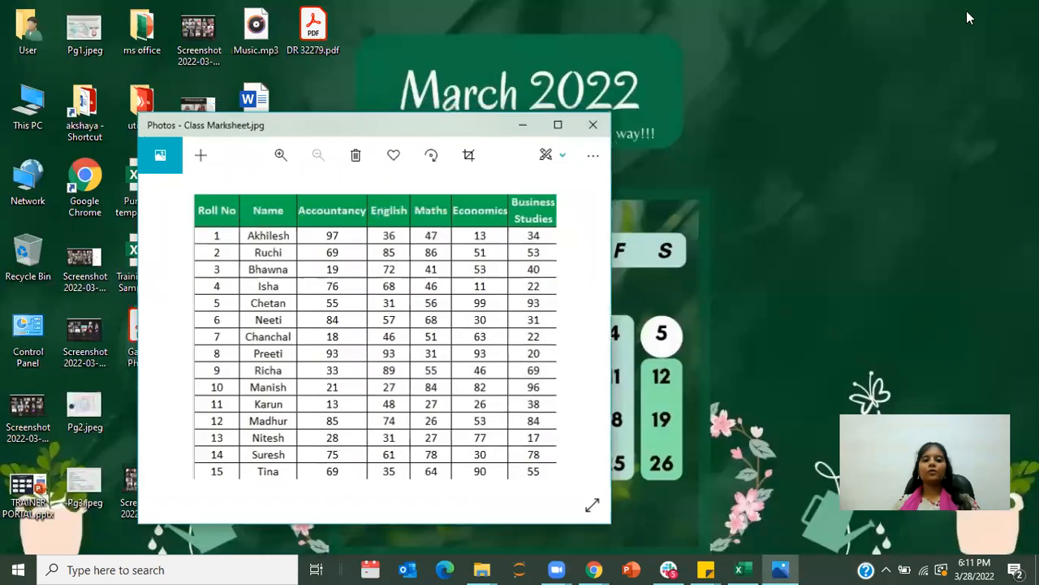
left_click_drag(409, 121, 277, 88)
- Open a new blank Excel workbook and size its window to fill the space beside the marksheet image
left_click(226, 570)
type("xc")
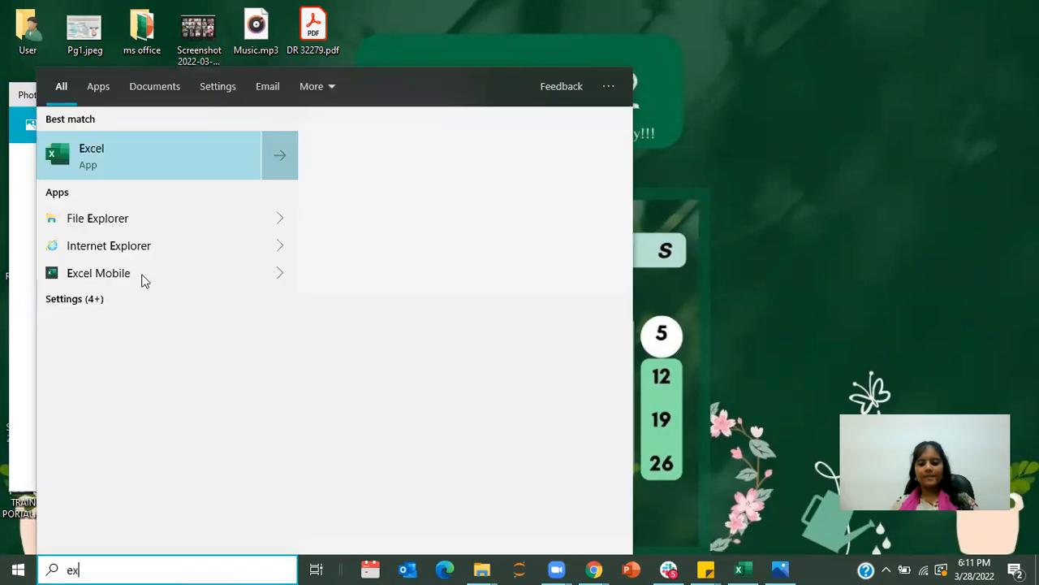
left_click(130, 165)
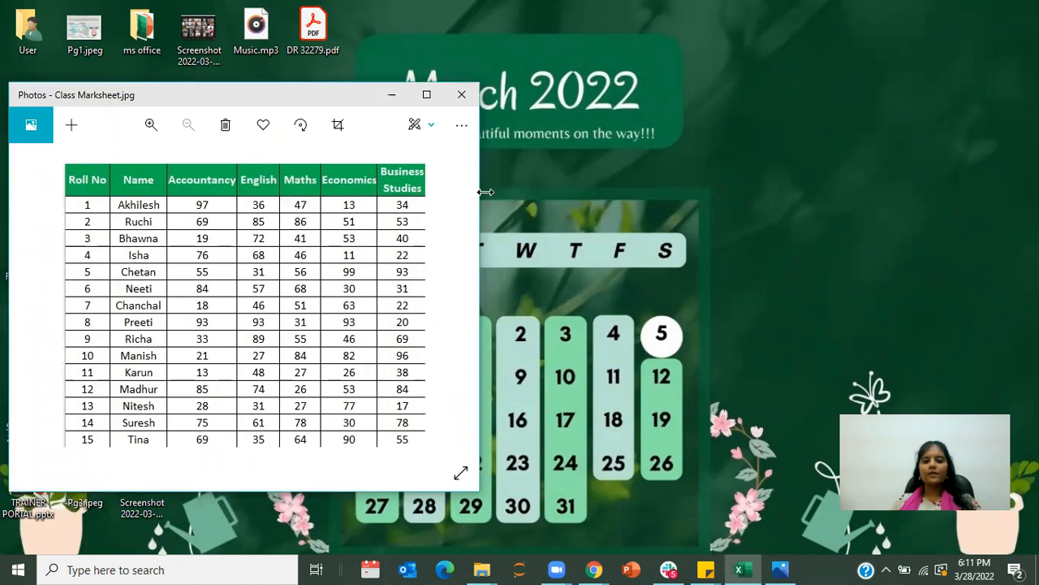
left_click_drag(486, 192, 438, 196)
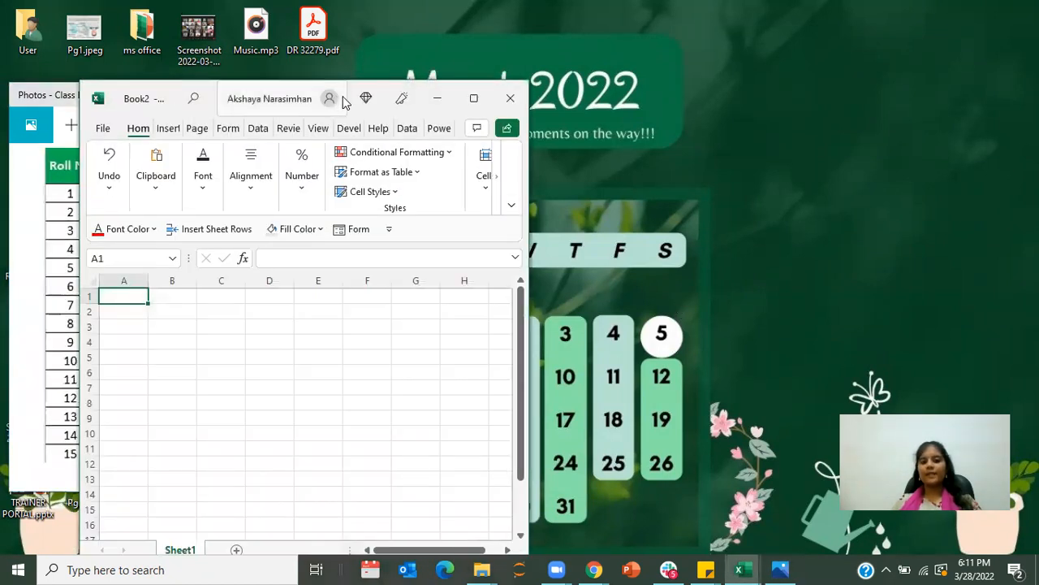
left_click_drag(343, 100, 750, 36)
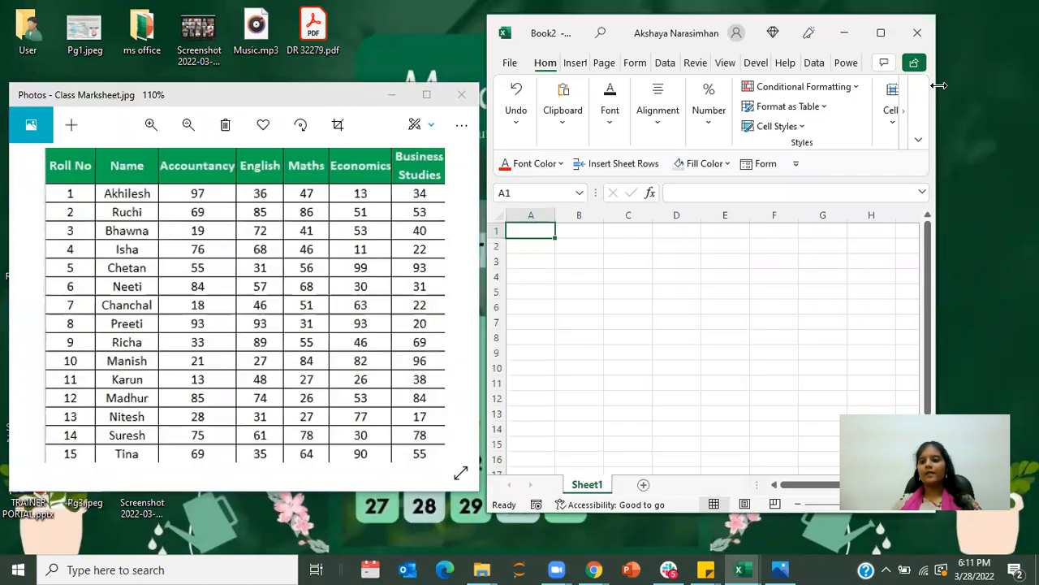
left_click_drag(939, 85, 1032, 86)
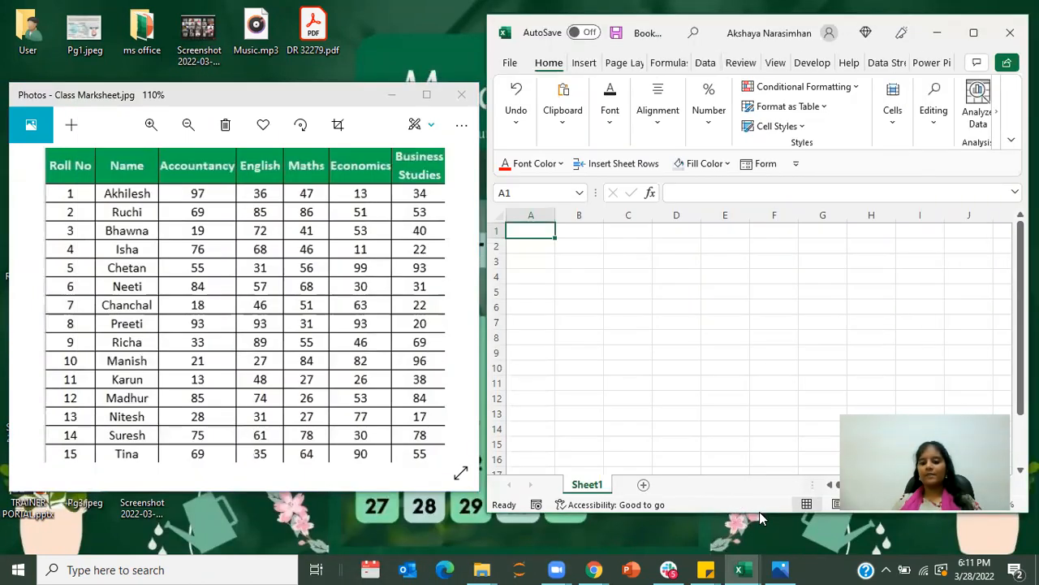
left_click_drag(747, 514, 747, 543)
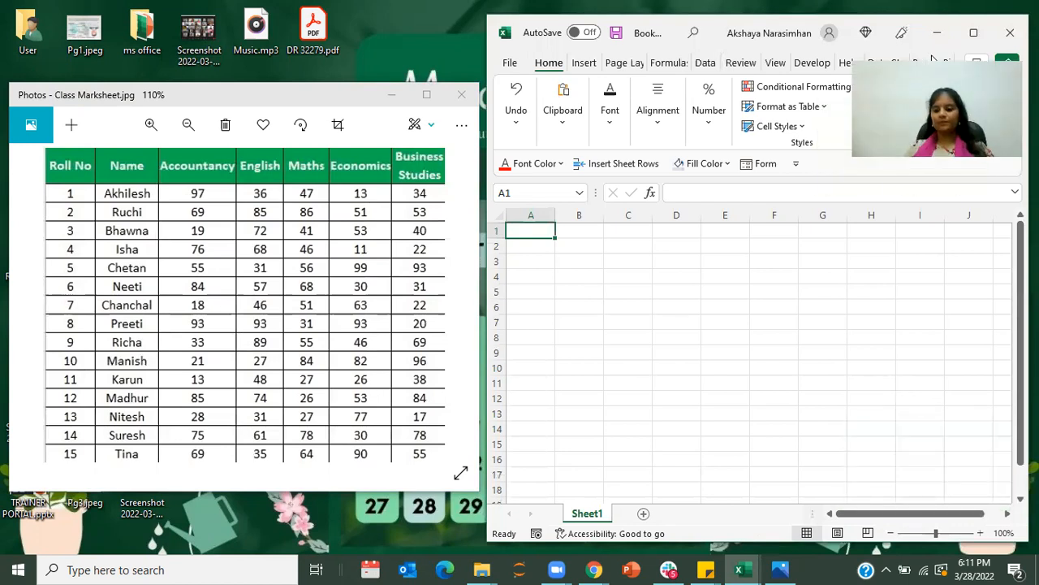
- Enter the column headers Roll No, Name and Accountancy in A1:C1 of the new workbook
left_click(980, 533)
left_click(980, 533)
left_click(757, 386)
left_click(537, 238)
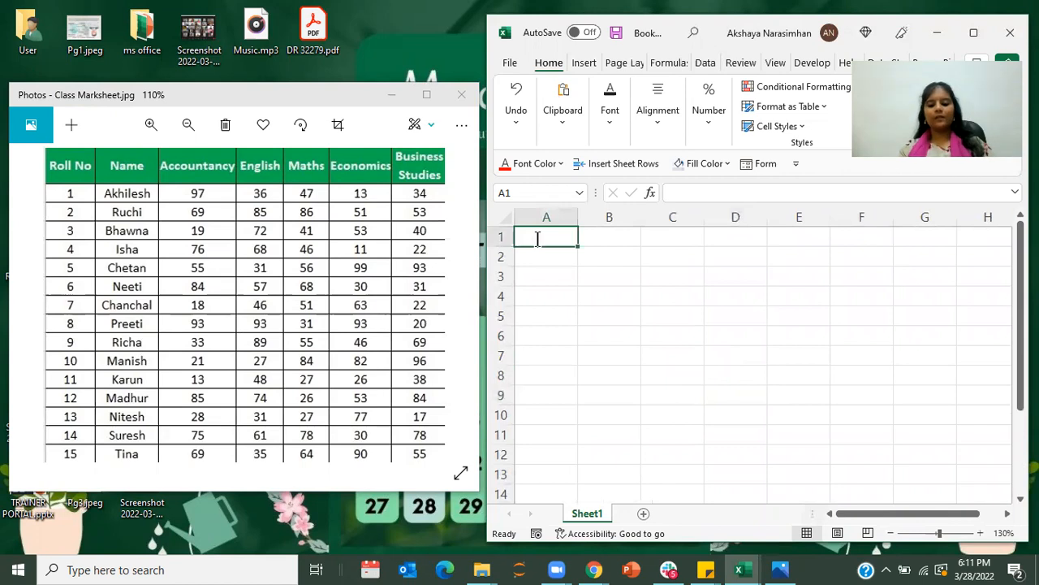
type("Roll No")
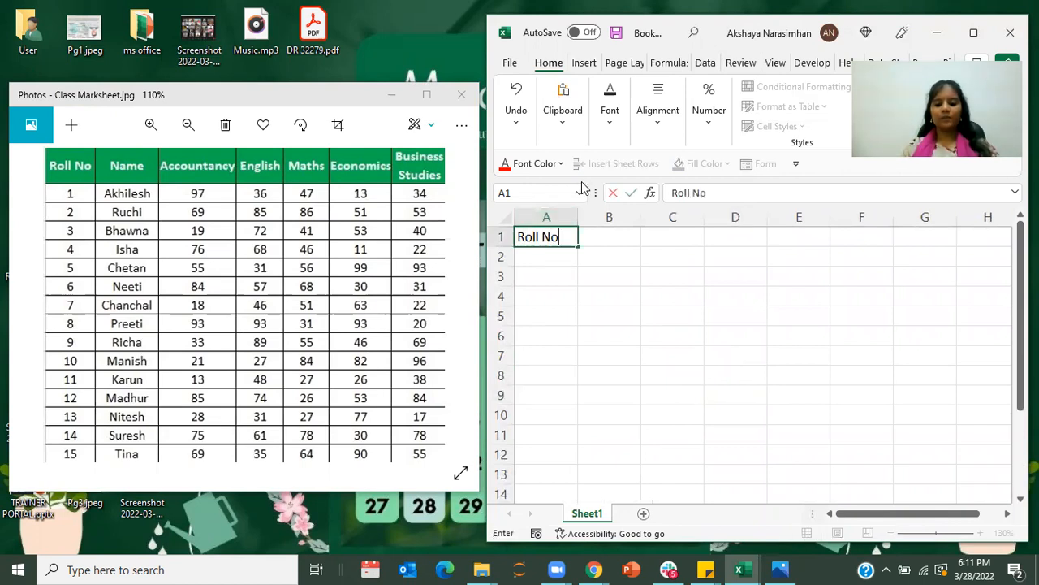
key("Tab")
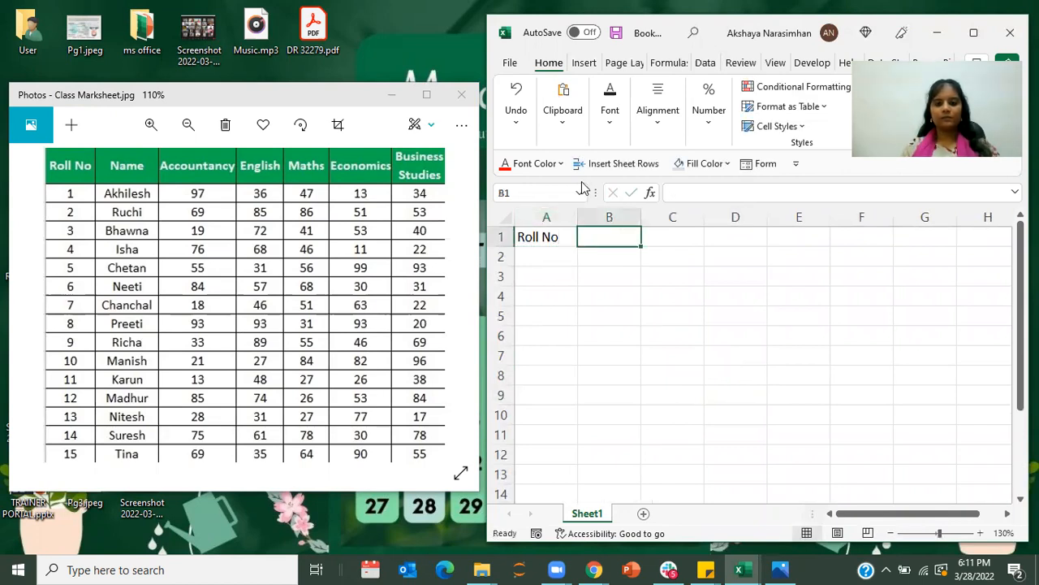
type("Name")
key("Tab")
type("Accountancy")
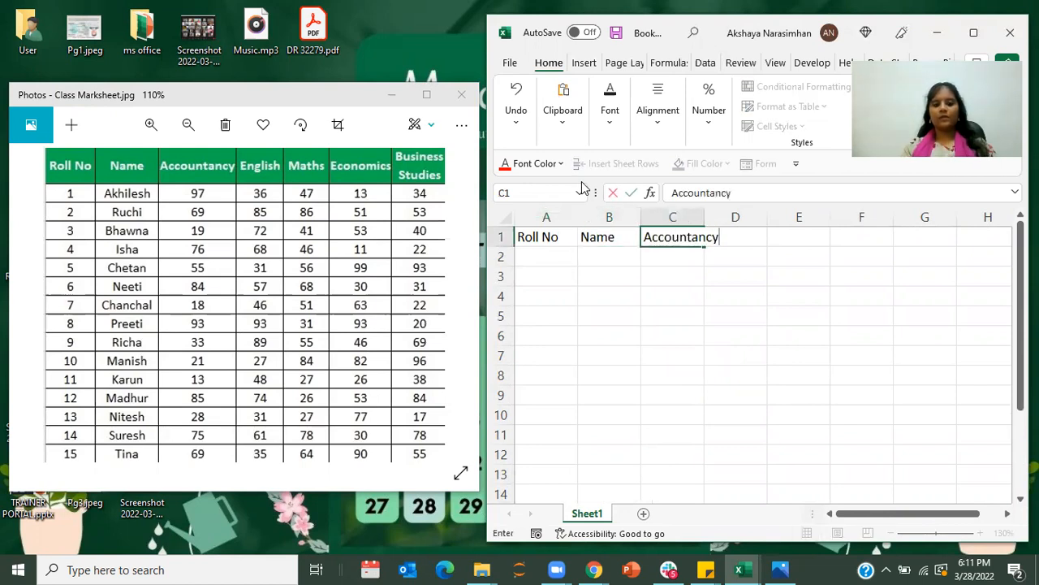
key("Tab")
- Enter the remaining subject headers English, Maths, Economics and Business Studies in D1:G1
type("English")
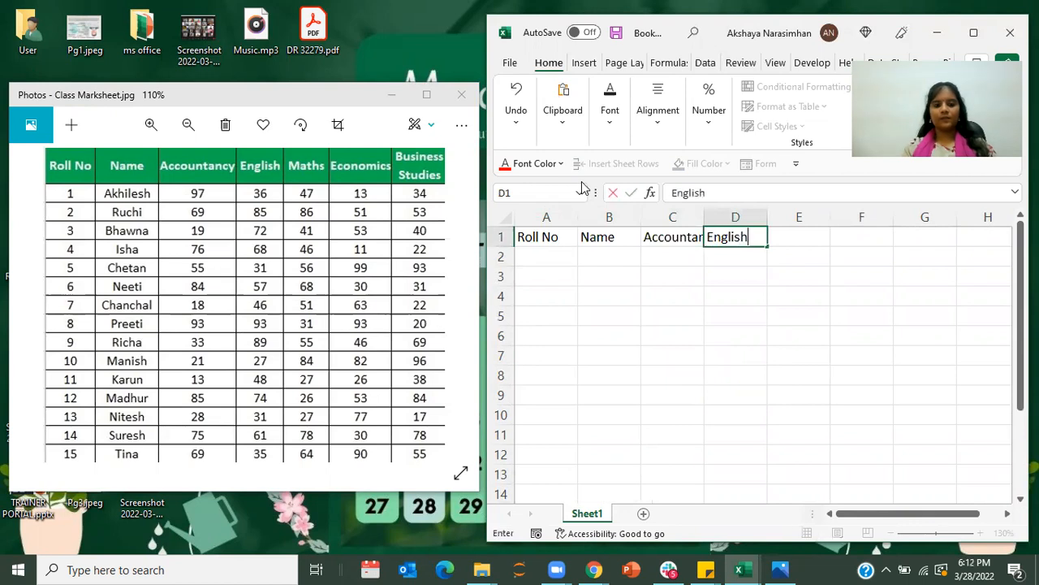
key("Tab")
type("Maths")
key("Tab")
type("Economics")
key("Tab")
type("Business Studies")
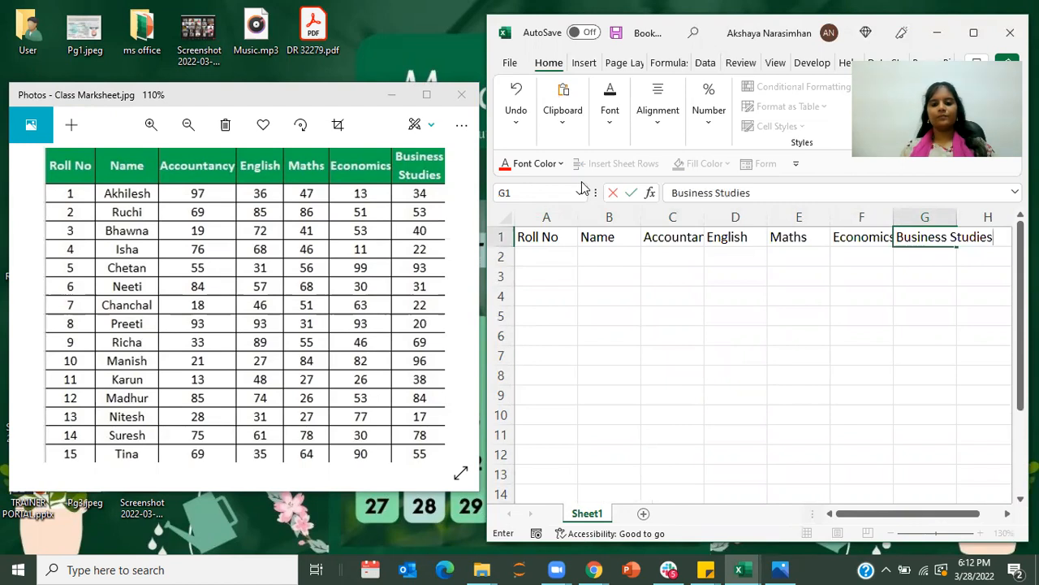
- Enter roll number 1, the first student's name and an Accountancy mark of 97 in A2:C2
left_click(551, 255)
type("1")
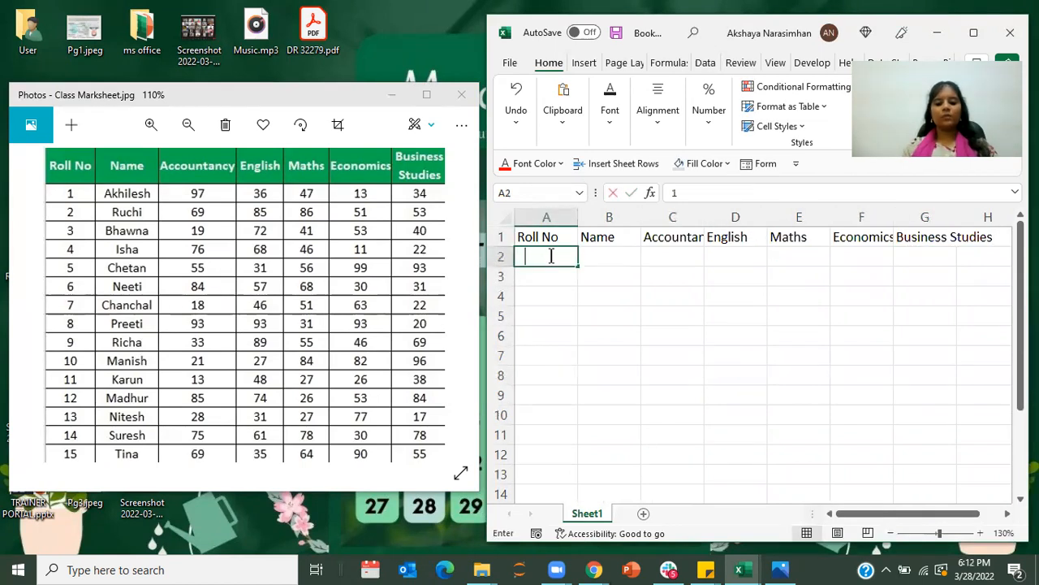
key("Tab")
type("Ak")
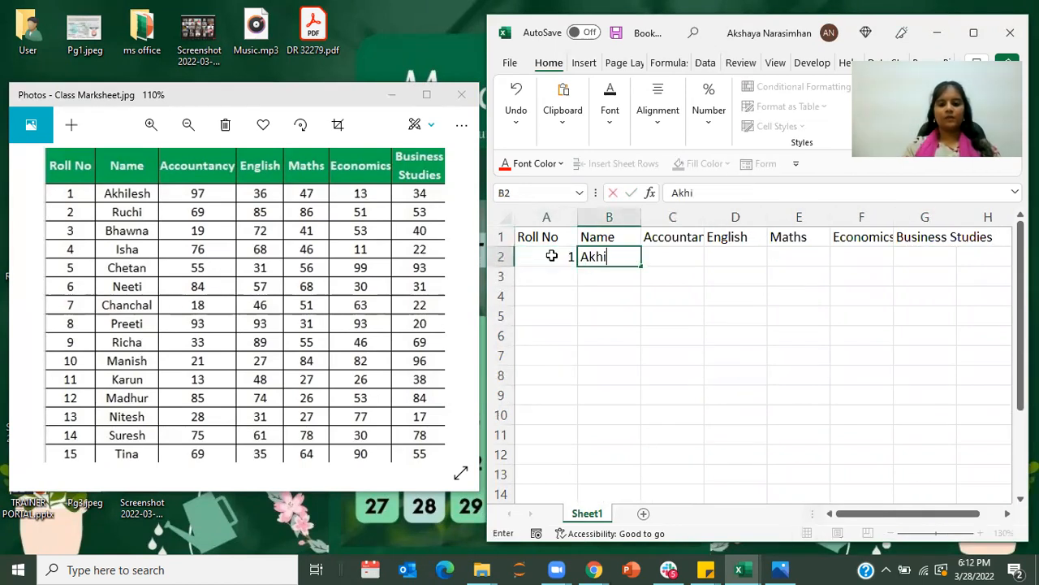
type("hilesh")
key("Tab")
type("9")
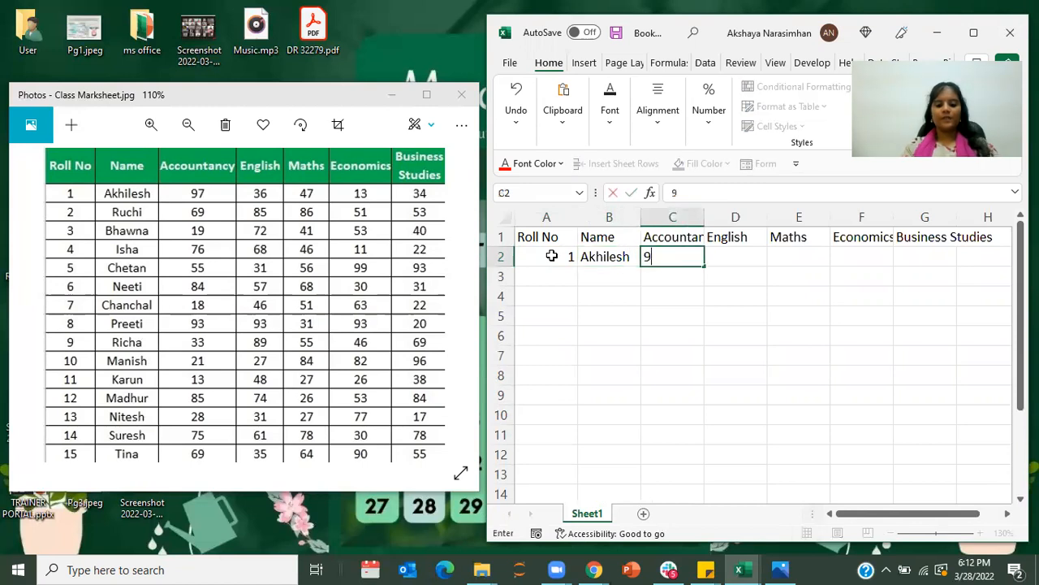
type("7")
- Enter the first student's remaining marks 36, 47, 13 and 34 in D2:G2, and select the row's entries A2:G2
key("Tab")
type("36")
key("Tab")
type("4")
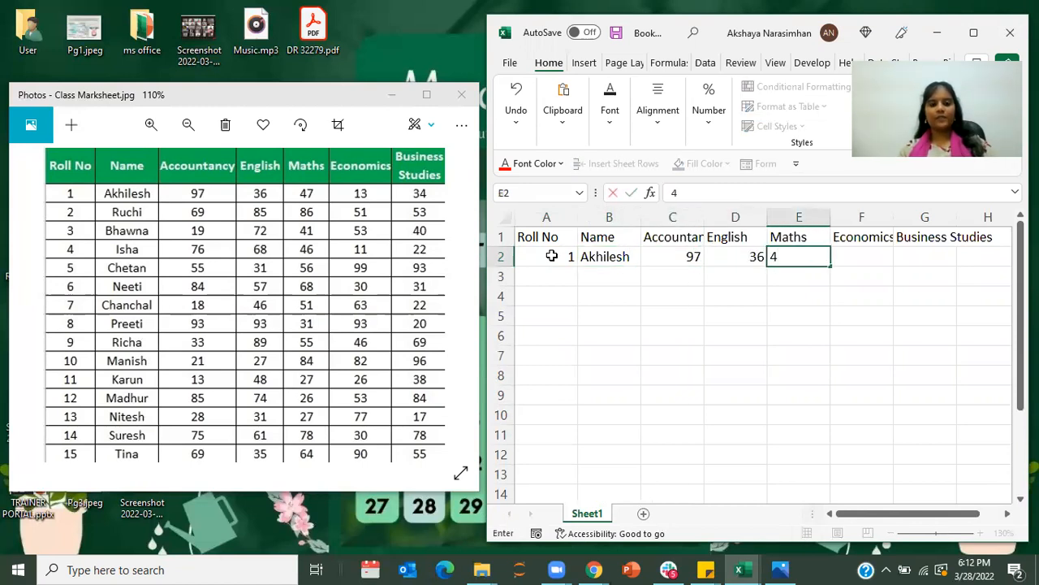
type("7")
key("Tab")
type("13")
key("Tab")
type("34")
left_click(609, 329)
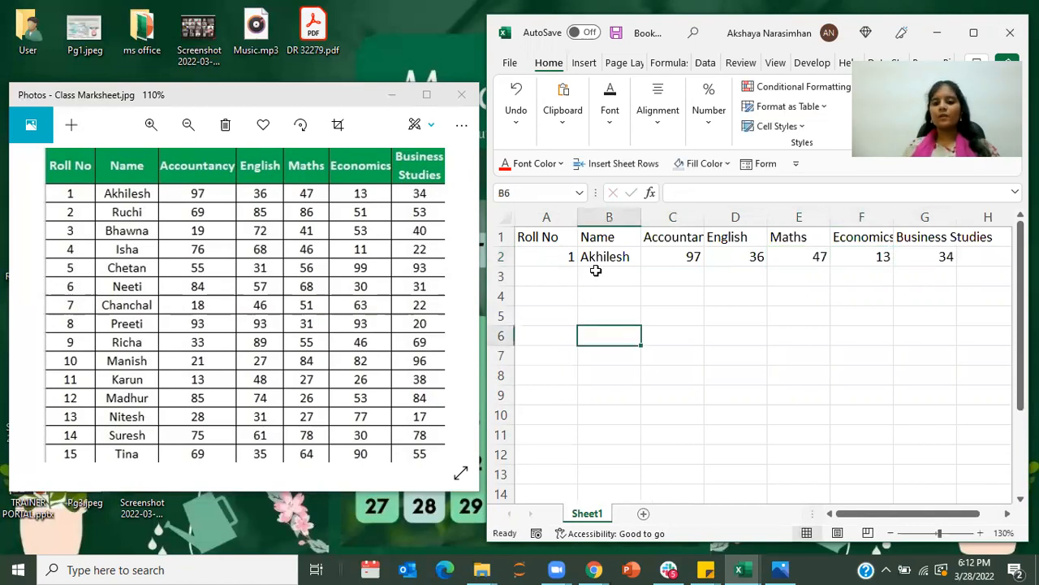
left_click_drag(557, 255, 904, 255)
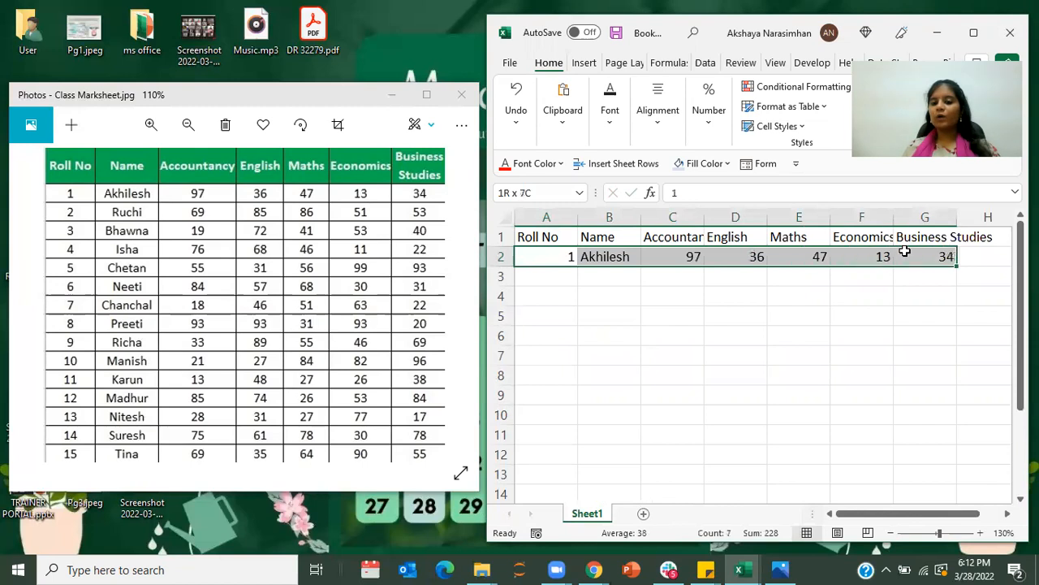
- Enter roll number 2, the second student's name and an Accountancy mark of 69 in A3:C3
left_click(553, 277)
type("2")
left_click(608, 277)
type("Ruchi")
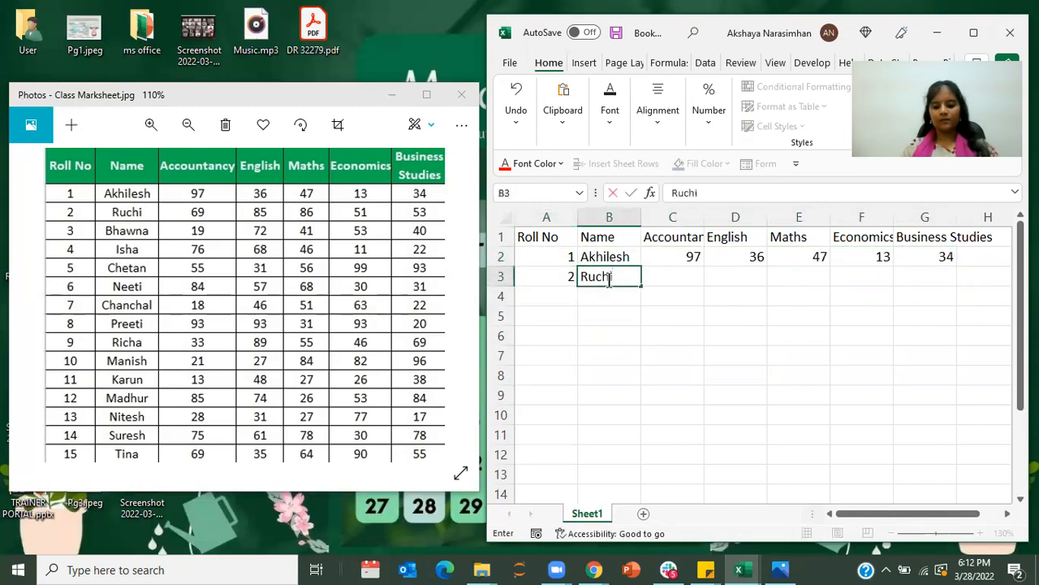
key("Tab")
type("69")
- Enter the second student's marks 85, 86, 51 and 53 for English, Maths, Economics and Business Studies in D3:G3
key("Tab")
type("8")
key("Tab")
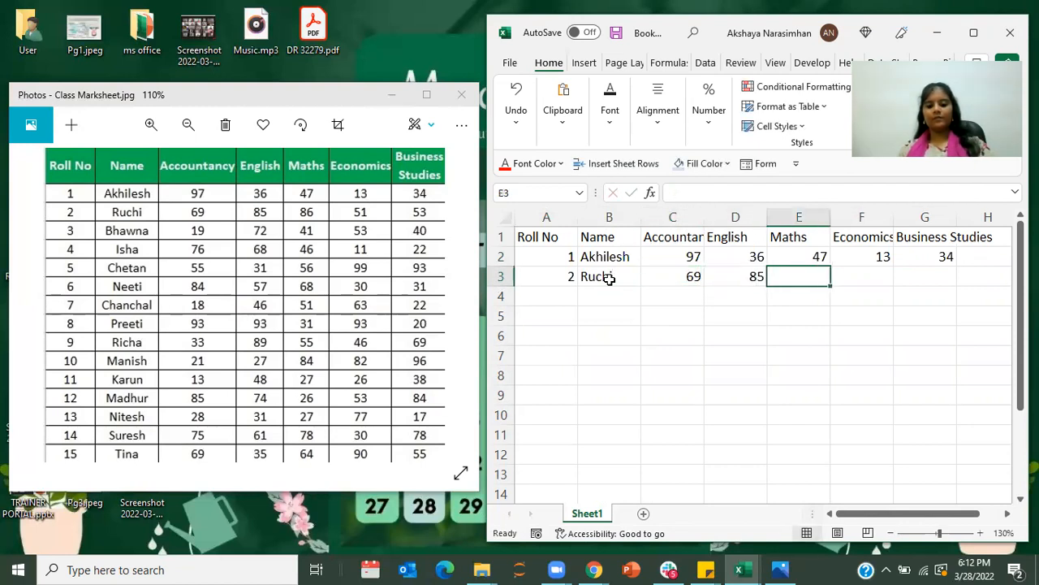
type("86")
key("Tab")
type("5")
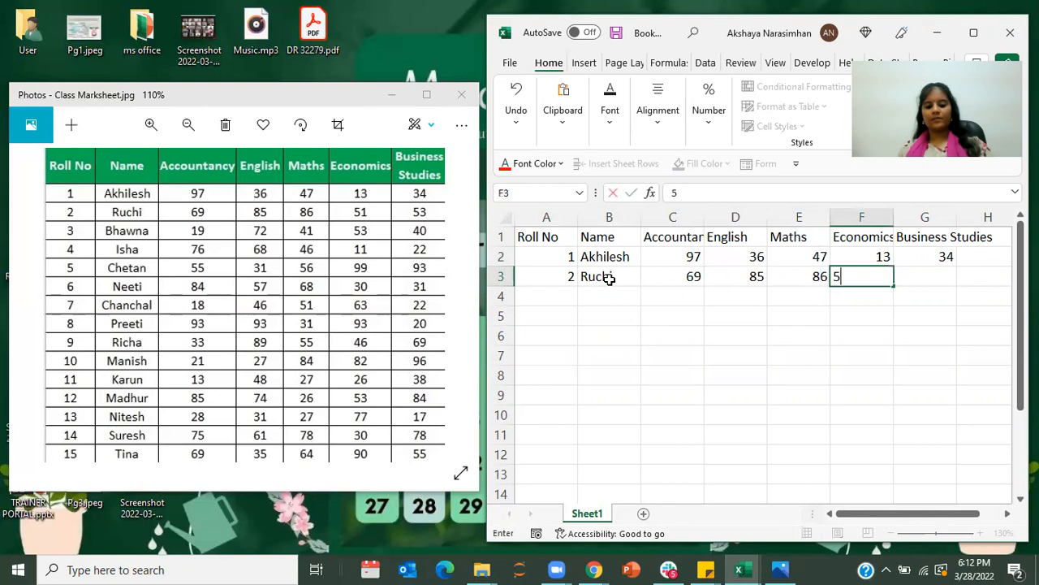
key("Tab")
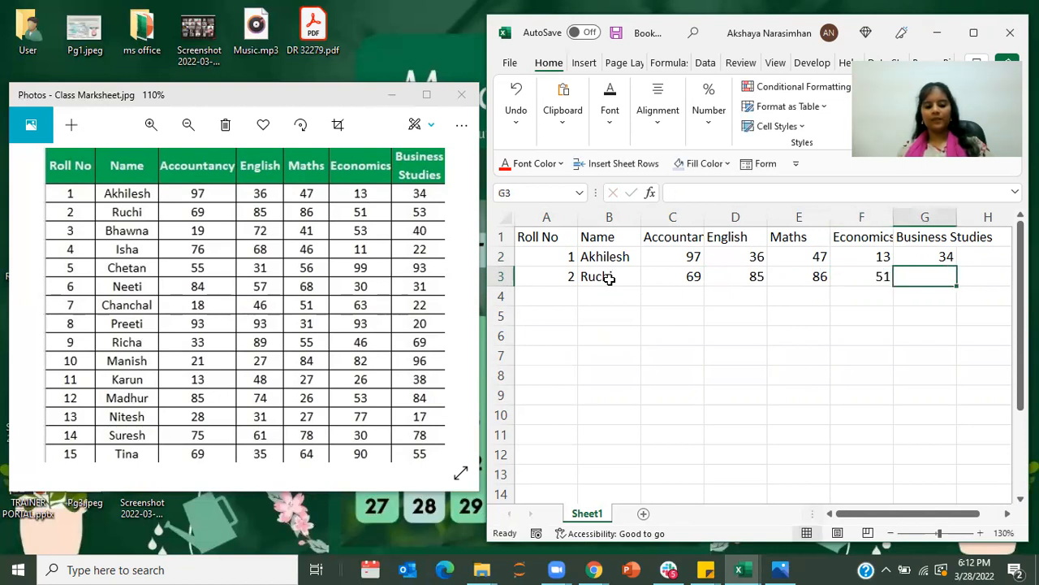
type("53")
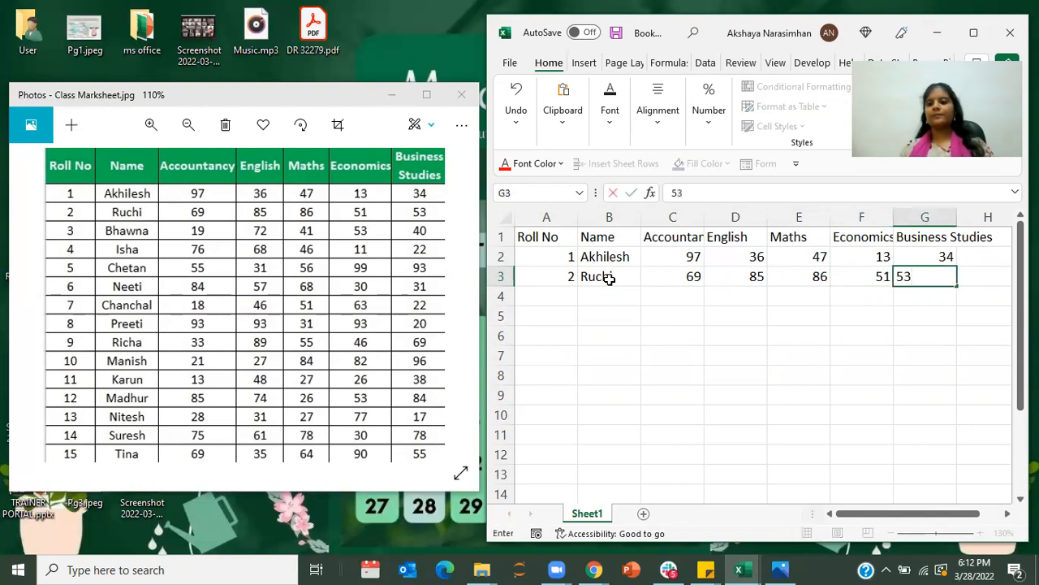
left_click(673, 318)
- Look over the completed marks table beside the marksheet image and select its whole range A1:G16
left_click(936, 329)
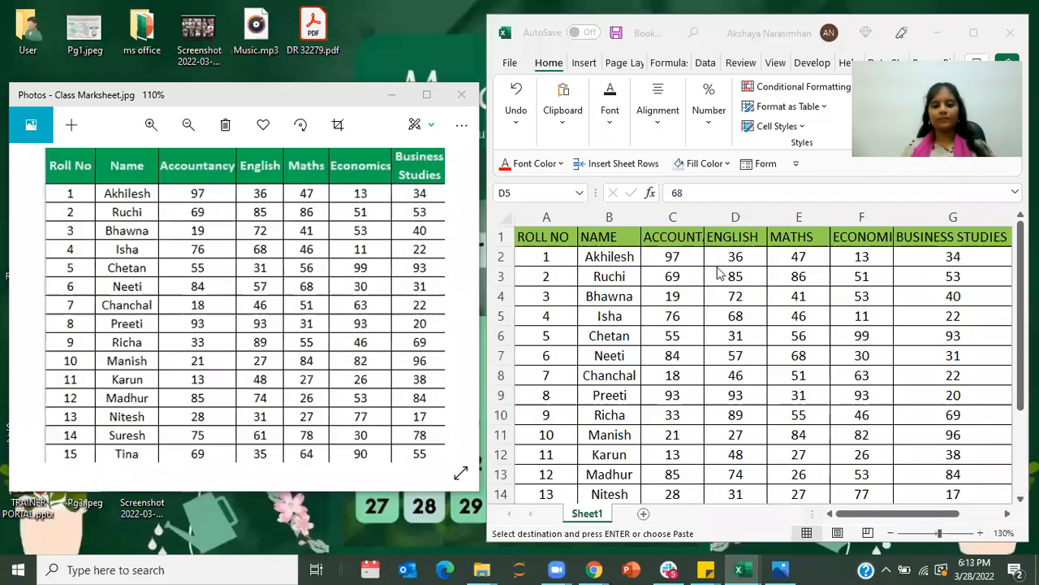
left_click(711, 341)
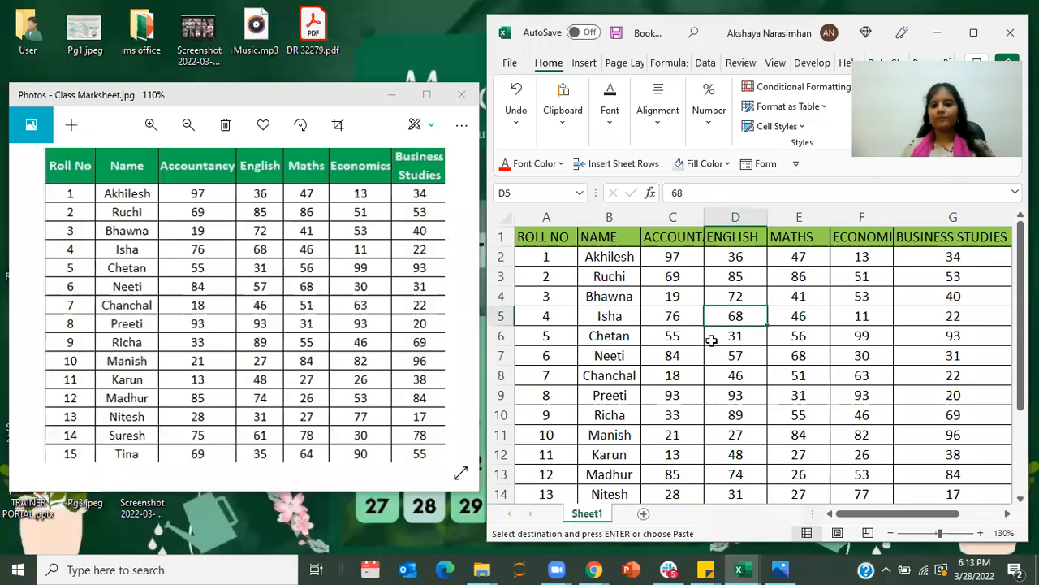
left_click(698, 349)
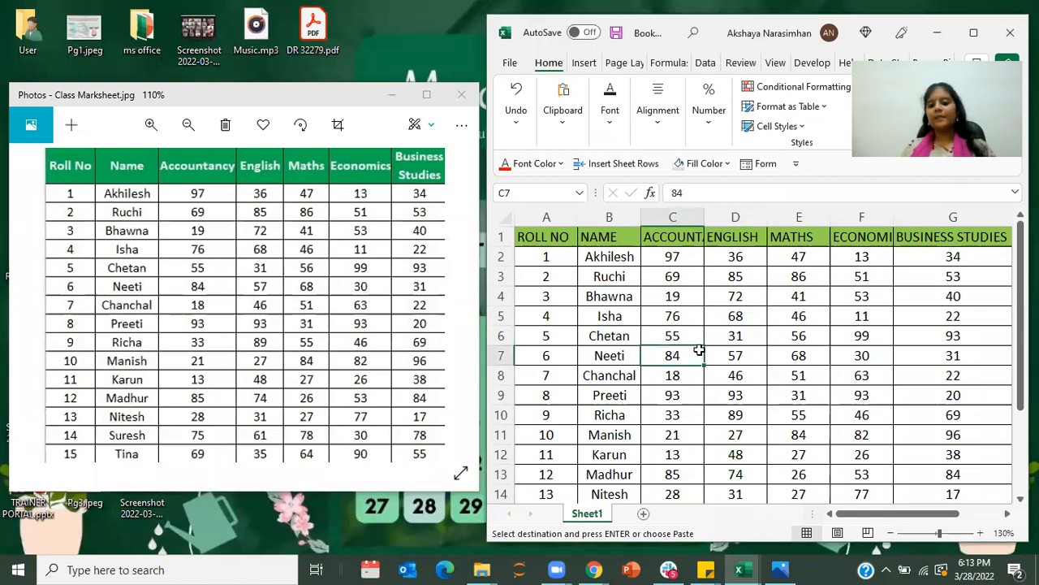
scroll(699, 348, "down", 2)
scroll(699, 349, "up", 2)
left_click(607, 316)
left_click_drag(529, 236, 955, 471)
- Maximize the workbook window and clear the table selection by selecting a single cell
left_click(976, 33)
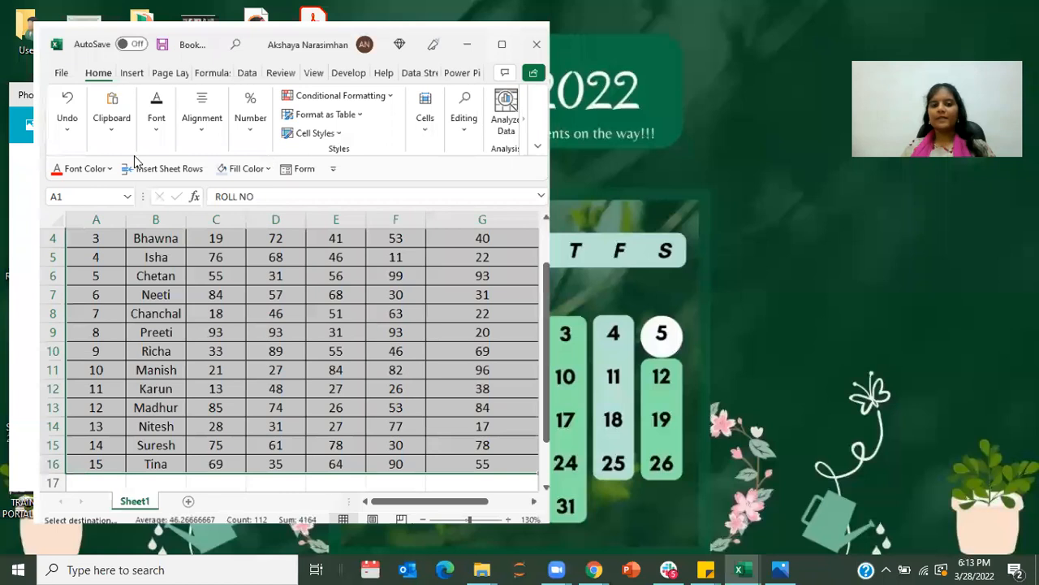
left_click(230, 101)
left_click(276, 254)
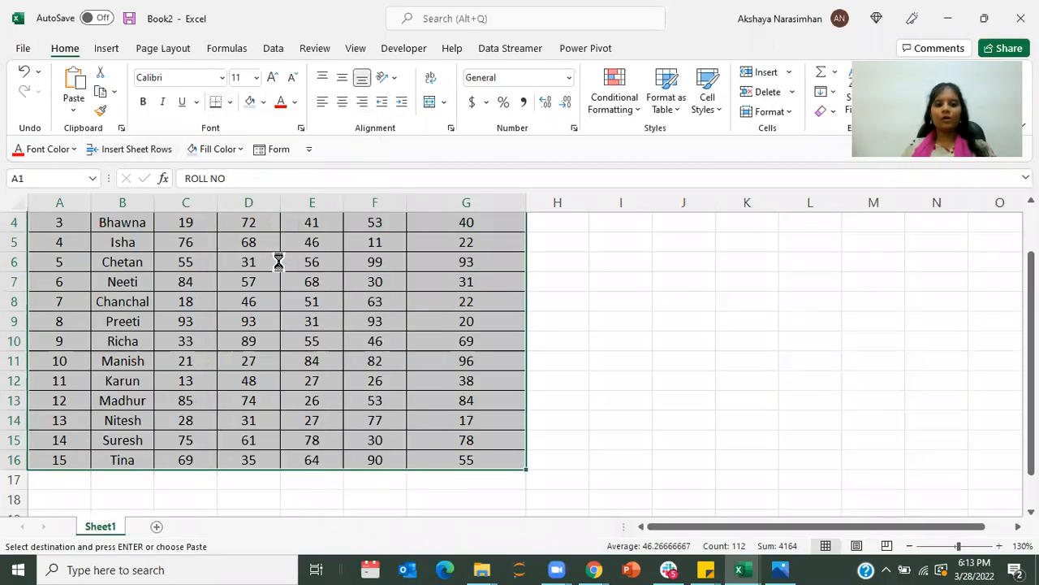
scroll(278, 260, "up", 1)
left_click(246, 260)
- Fill the header cells A1:G1 with the standard light green color
left_click_drag(48, 223, 455, 221)
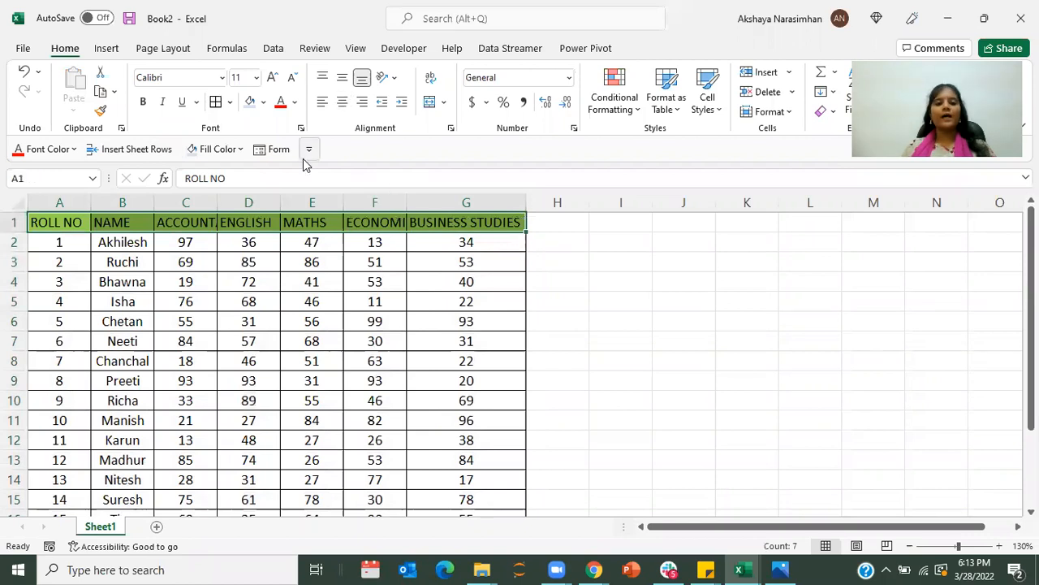
left_click(264, 103)
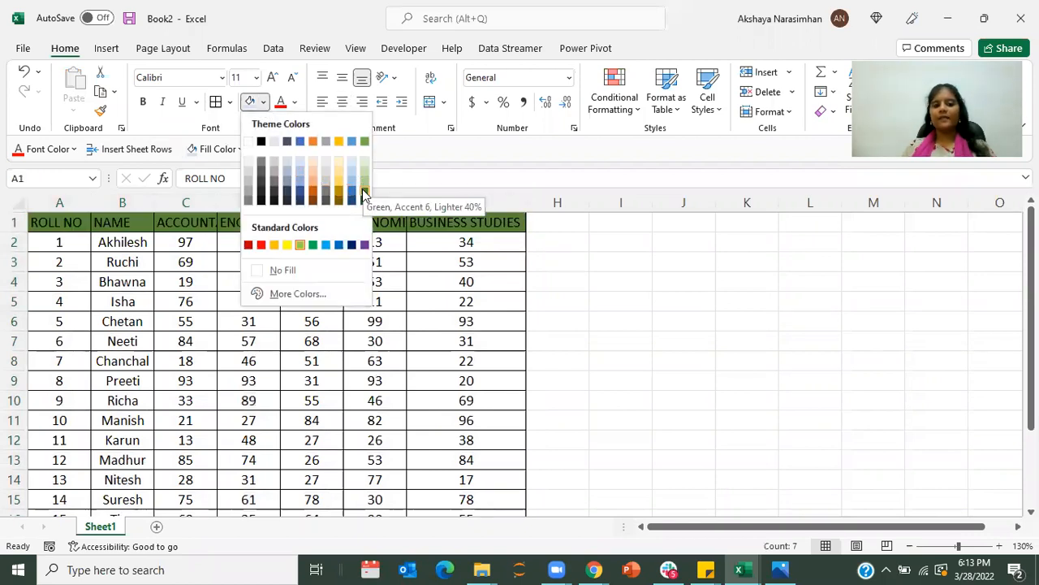
left_click(299, 244)
left_click(291, 262)
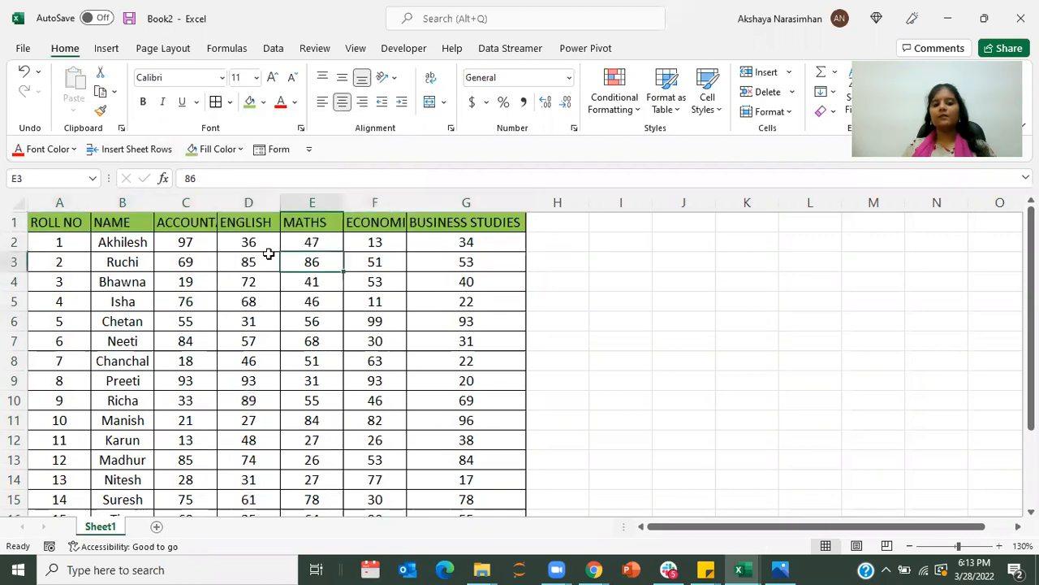
- AutoFit the widths of the marks table's columns A through G to their contents
left_click_drag(60, 202, 527, 203)
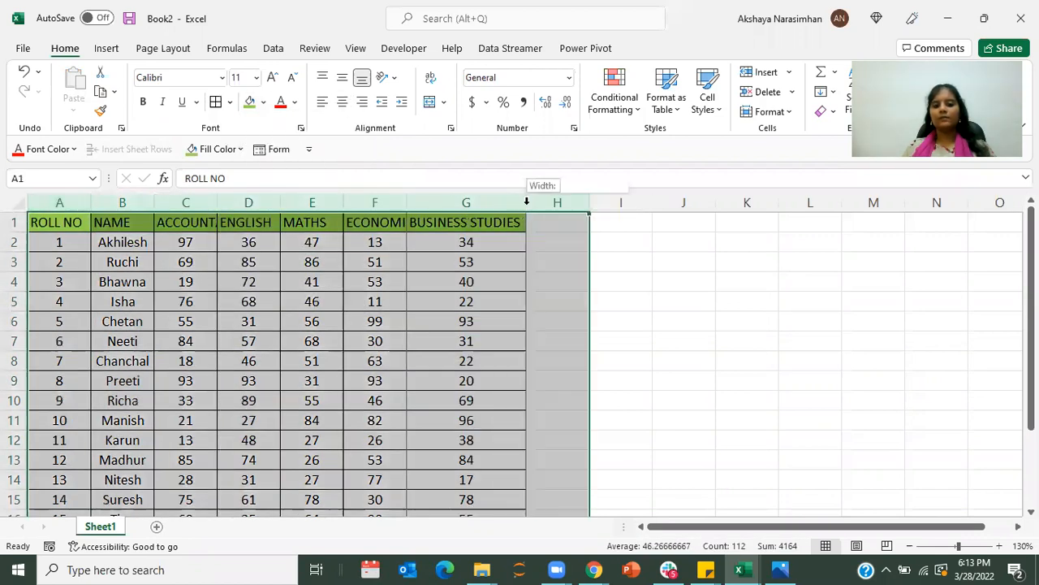
double_click(526, 203)
left_click(446, 315)
left_click(199, 403)
scroll(204, 402, "down", 2)
scroll(204, 401, "up", 2)
- Try to save the workbook to the Desktop folder, naming it with the author's first name followed by "_Assignment 1"
left_click(23, 48)
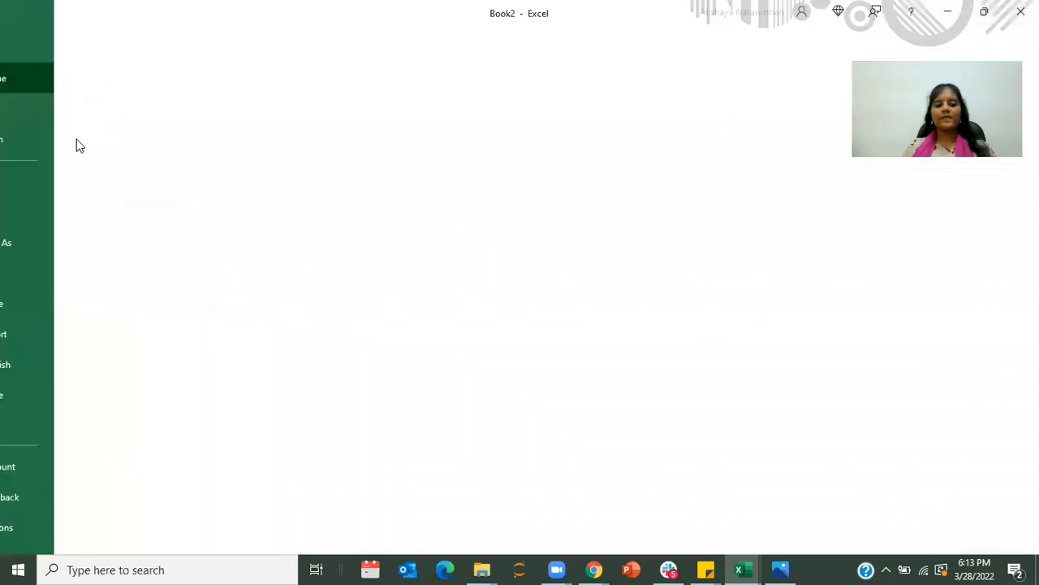
left_click(52, 246)
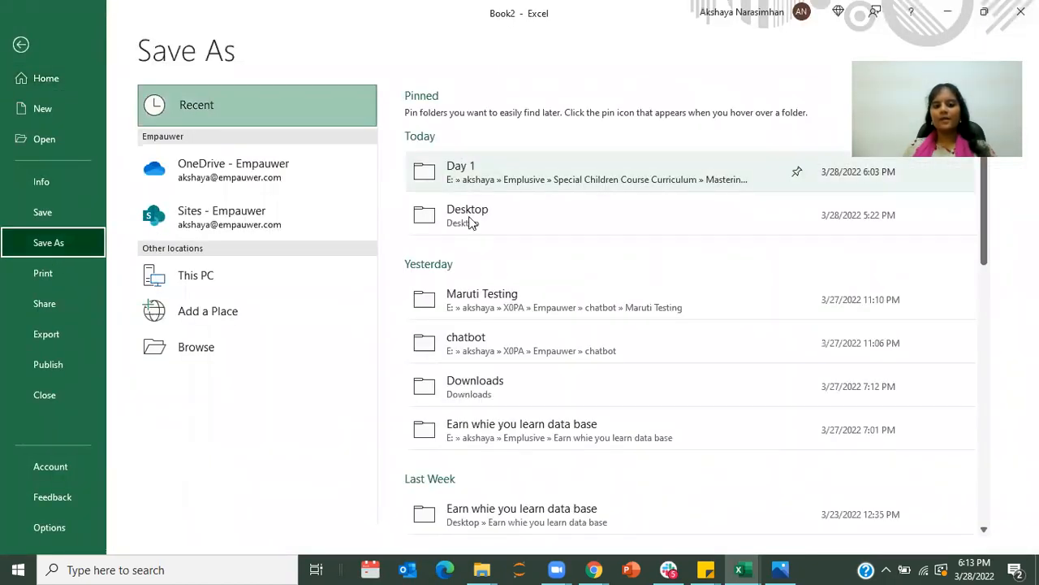
left_click(471, 222)
left_click(460, 115)
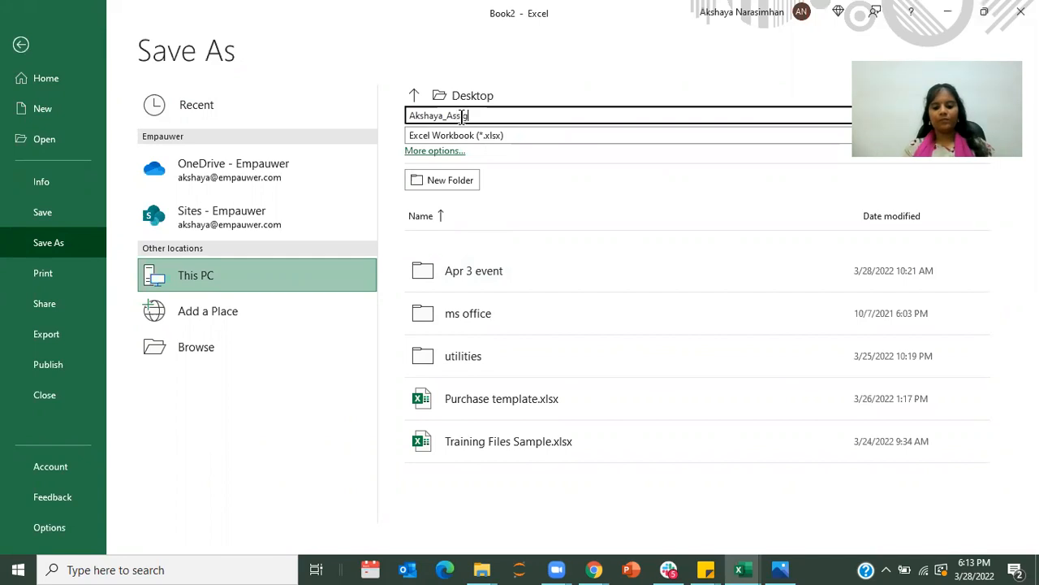
type("Akshaya_Assignment 1")
key("Return")
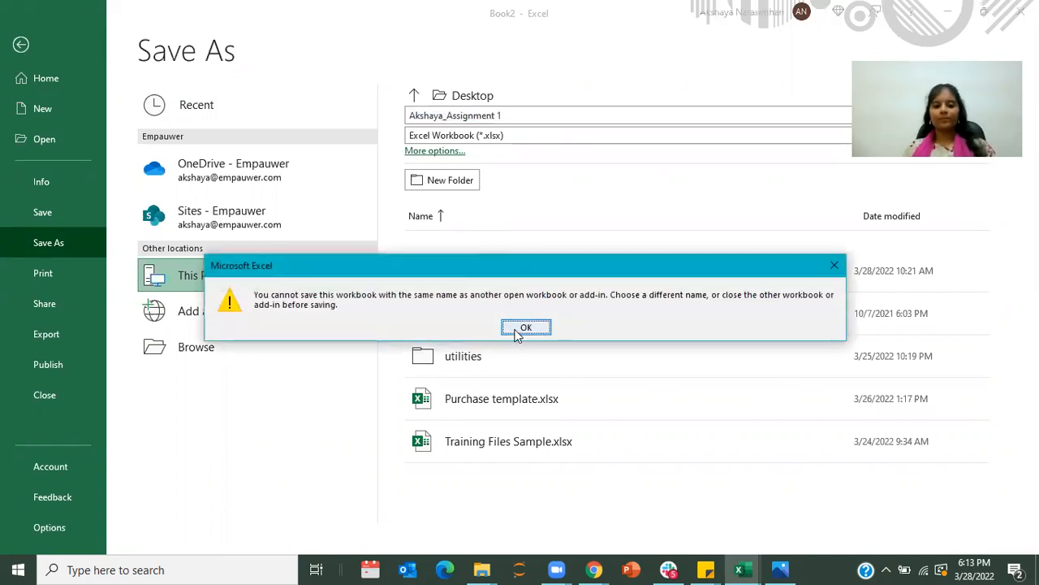
left_click(526, 328)
- Change the file name's ending to "_Assignment_1" and save the workbook to the Desktop as an Excel Workbook (*.xlsx)
key("End")
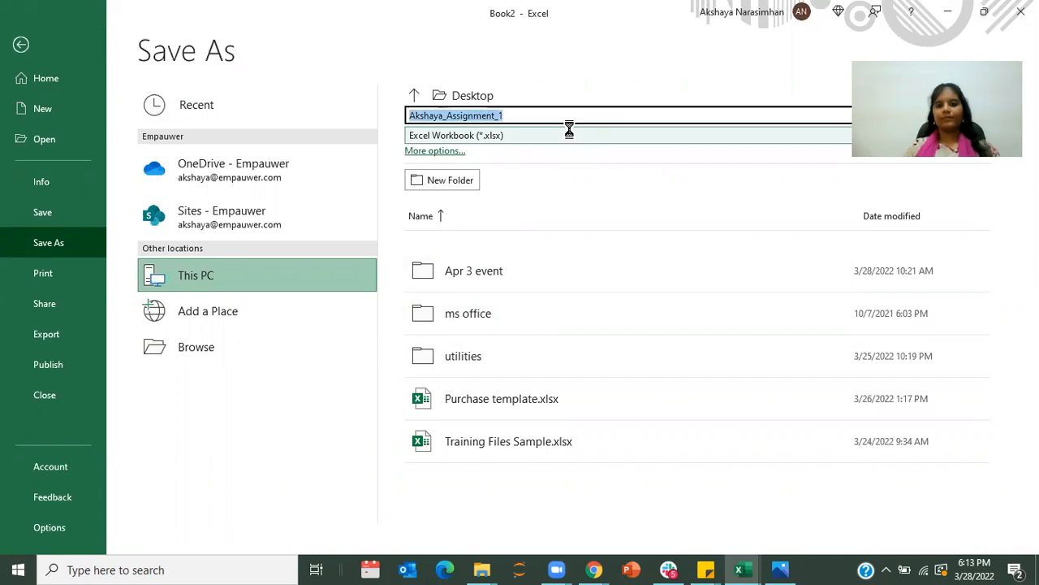
key("Return")
left_click(640, 283)
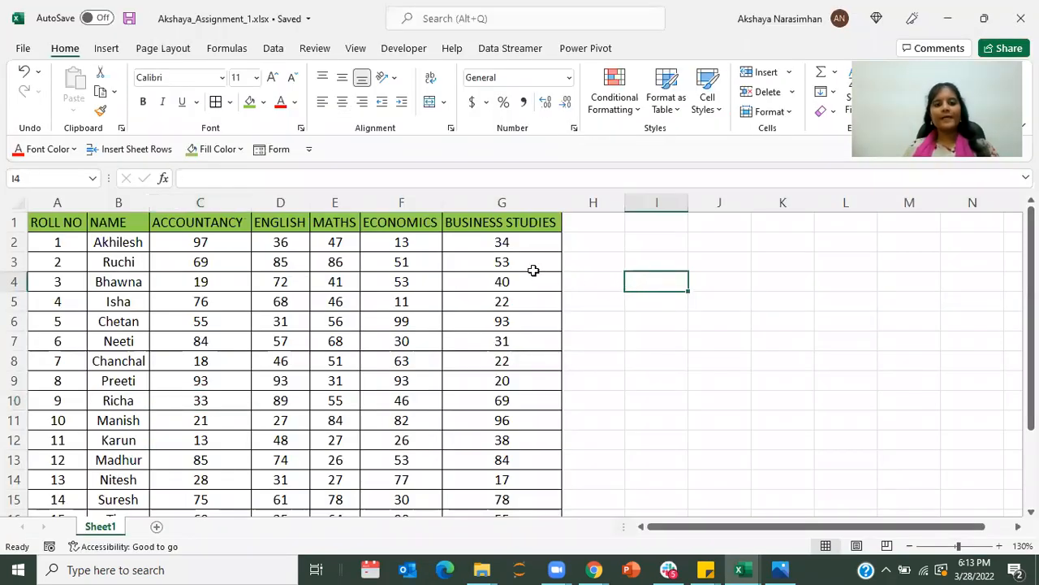